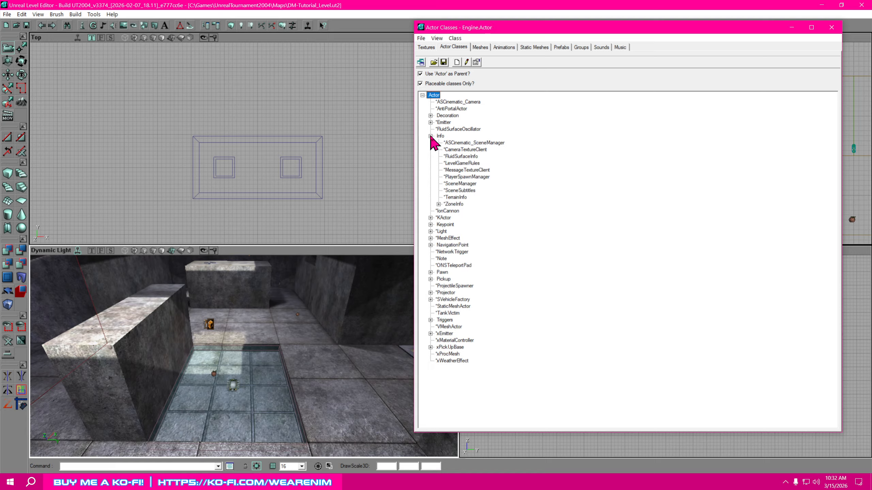
Step: Place an AmbientSound actor from the Keypoint classes on the floor beside the sunken pool
{"action": "left_click", "coordinate": [431, 136]}
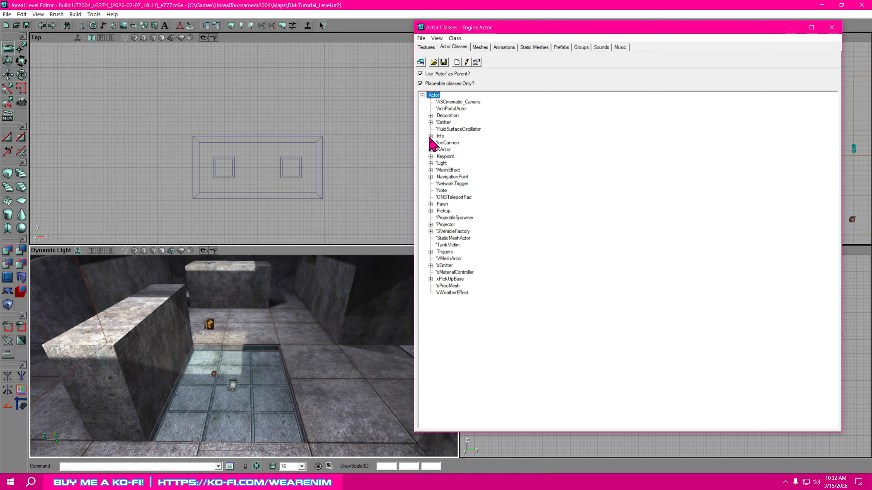
{"action": "left_click", "coordinate": [430, 157]}
{"action": "left_click", "coordinate": [459, 170]}
{"action": "left_click_drag", "start_coordinate": [250, 391], "coordinate": [261, 361]}
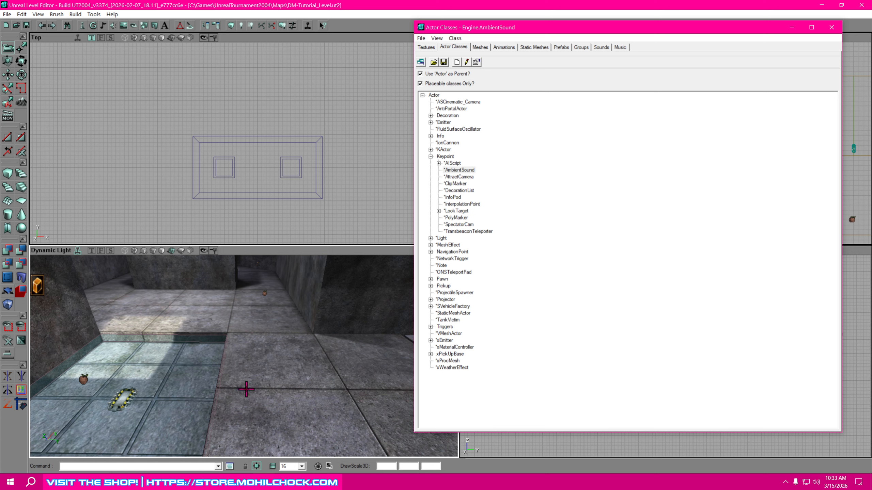
{"action": "right_click", "coordinate": [246, 390]}
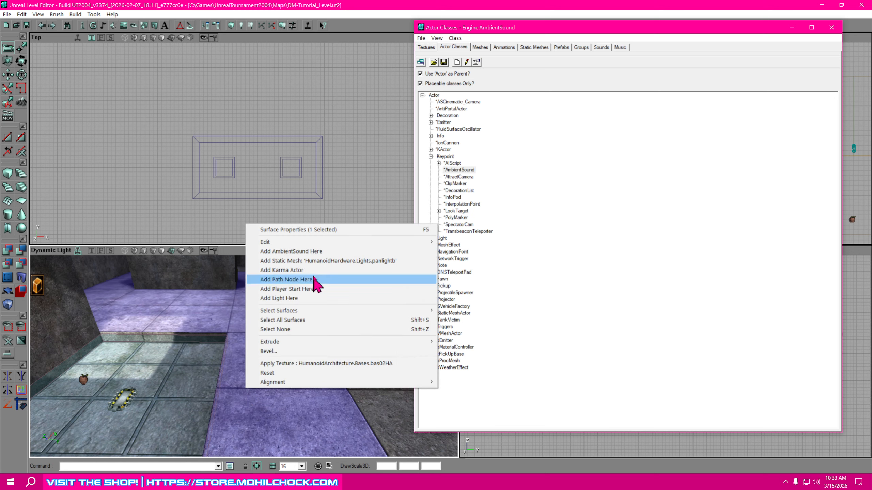
{"action": "left_click", "coordinate": [311, 251]}
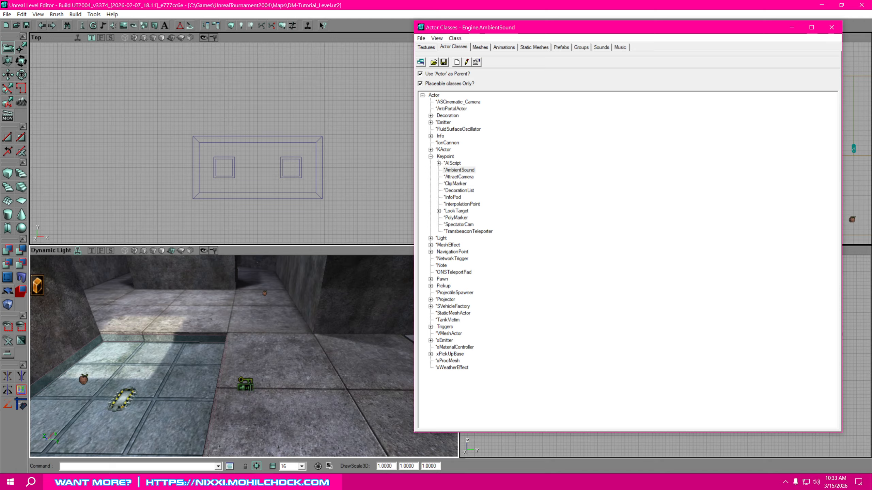
Step: Move the ambient sound actor over the centre of the pool in the top view
{"action": "left_click_drag", "start_coordinate": [246, 383], "coordinate": [244, 455], "text": "ctrl"}
{"action": "left_click_drag", "start_coordinate": [623, 30], "coordinate": [871, 31]}
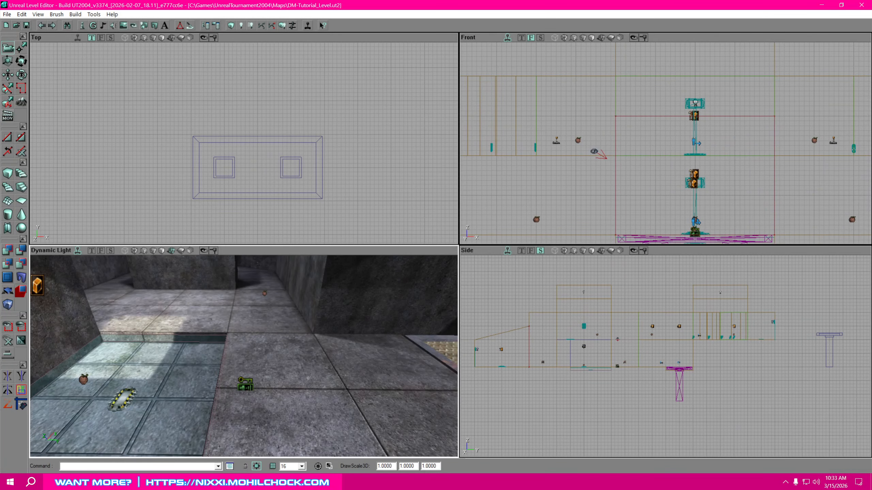
{"action": "left_click_drag", "start_coordinate": [389, 166], "coordinate": [375, 179]}
{"action": "scroll", "coordinate": [392, 149], "scroll_direction": "down", "scroll_amount": 5}
{"action": "scroll", "coordinate": [375, 178], "scroll_direction": "up", "scroll_amount": 4}
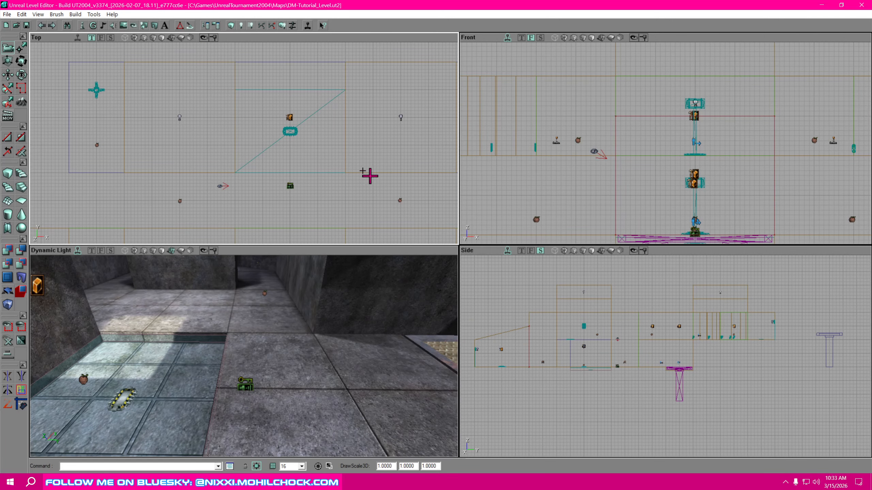
{"action": "left_click_drag", "start_coordinate": [290, 184], "coordinate": [289, 132], "text": "ctrl"}
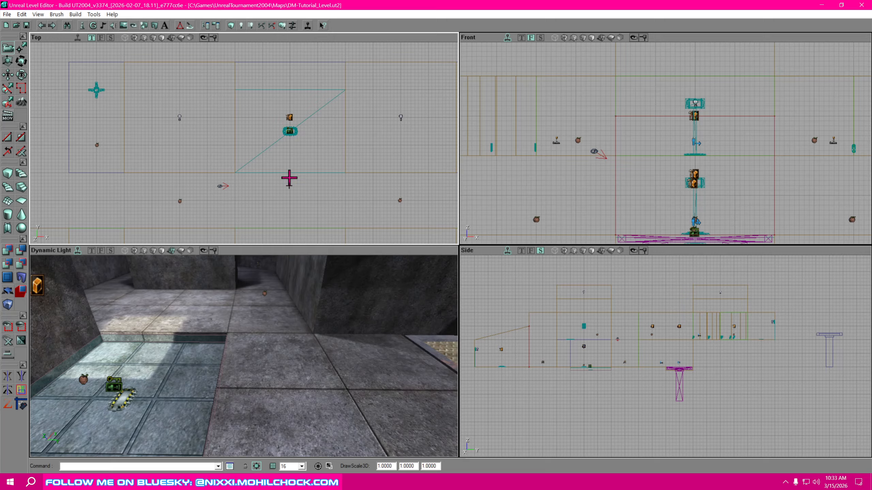
Step: Open the ambient sound actor's properties and expand the Sound category
{"action": "mouse_move", "coordinate": [295, 391]}
{"action": "left_mouse_down"}
{"action": "mouse_move", "coordinate": [256, 414]}
{"action": "mouse_move", "coordinate": [241, 416]}
{"action": "mouse_move", "coordinate": [241, 405]}
{"action": "left_mouse_up"}
{"action": "right_click_drag", "start_coordinate": [241, 405], "coordinate": [239, 381]}
{"action": "mouse_move", "coordinate": [239, 381]}
{"action": "left_mouse_down"}
{"action": "mouse_move", "coordinate": [240, 402]}
{"action": "mouse_move", "coordinate": [240, 374]}
{"action": "mouse_move", "coordinate": [220, 381]}
{"action": "mouse_move", "coordinate": [219, 360]}
{"action": "left_mouse_up"}
{"action": "double_click", "coordinate": [260, 321]}
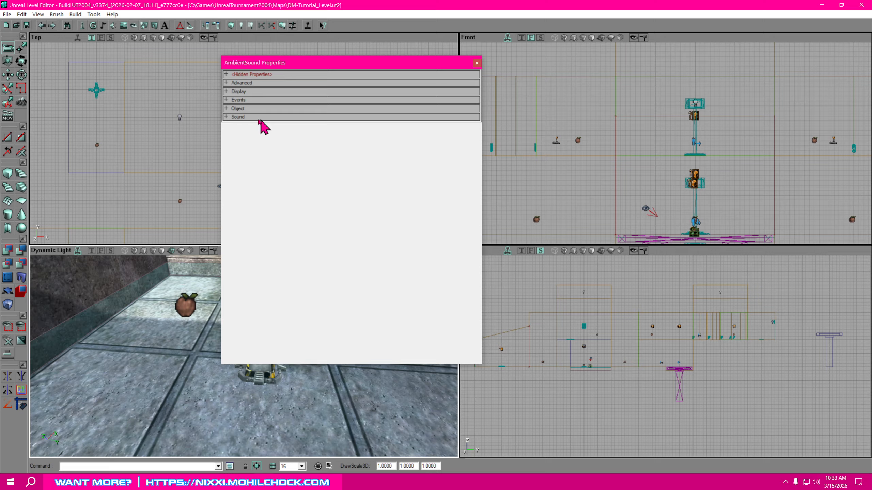
{"action": "left_click", "coordinate": [227, 117]}
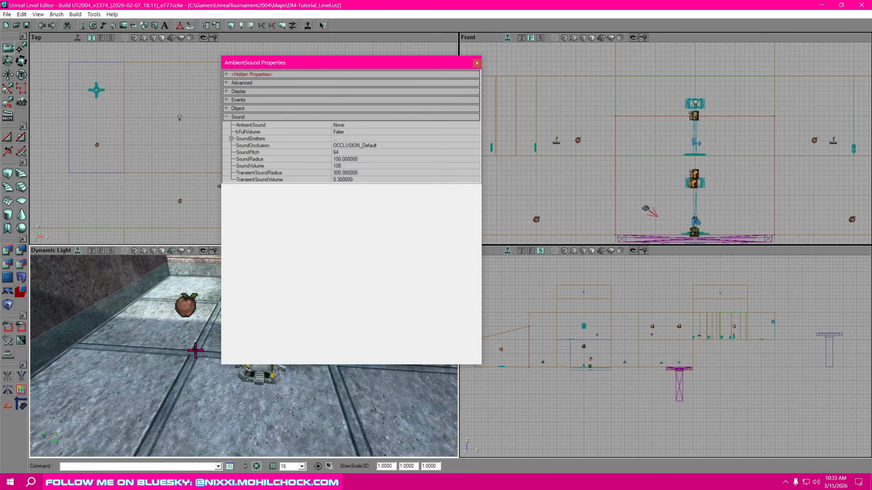
{"action": "left_click_drag", "start_coordinate": [335, 62], "coordinate": [240, 57]}
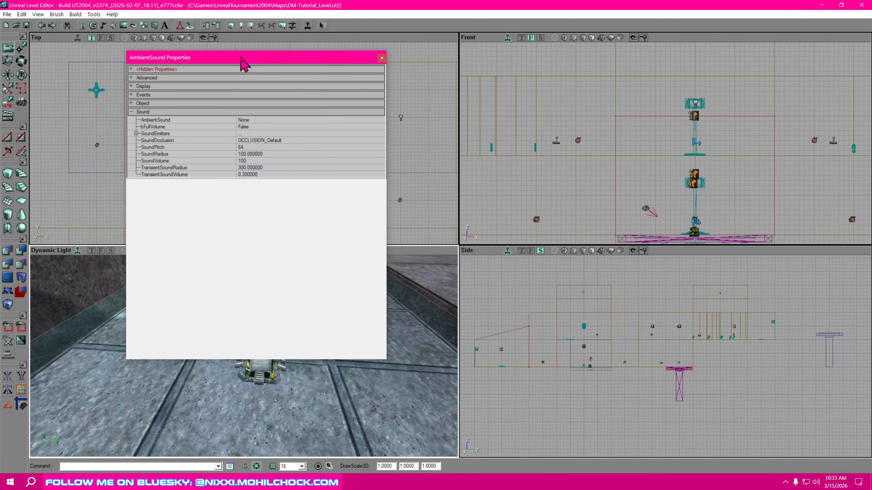
Step: Load the entire GeneralAmbience package in the sound browser, placed beside the actor's properties
{"action": "left_click_drag", "start_coordinate": [871, 65], "coordinate": [654, 41]}
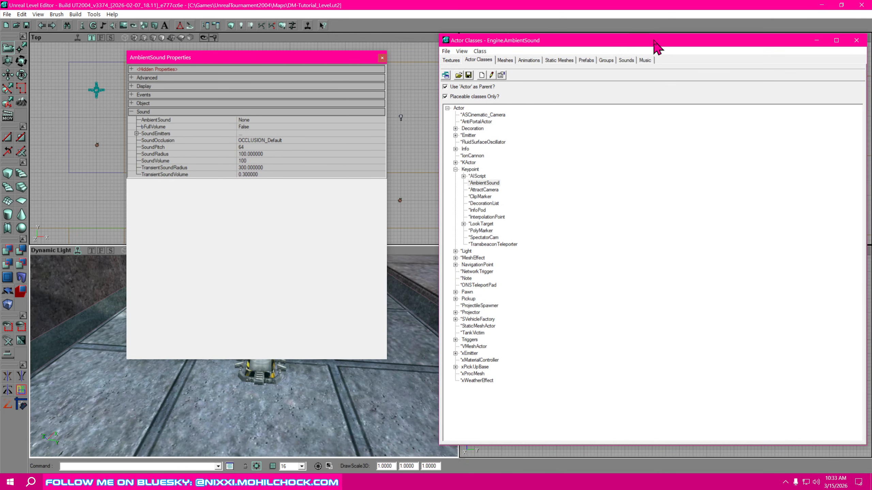
{"action": "left_click", "coordinate": [626, 60]}
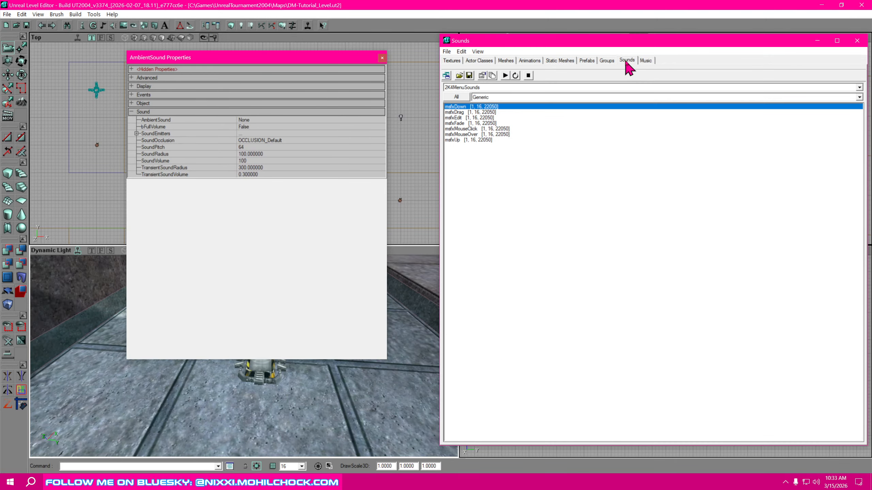
{"action": "left_click", "coordinate": [486, 88]}
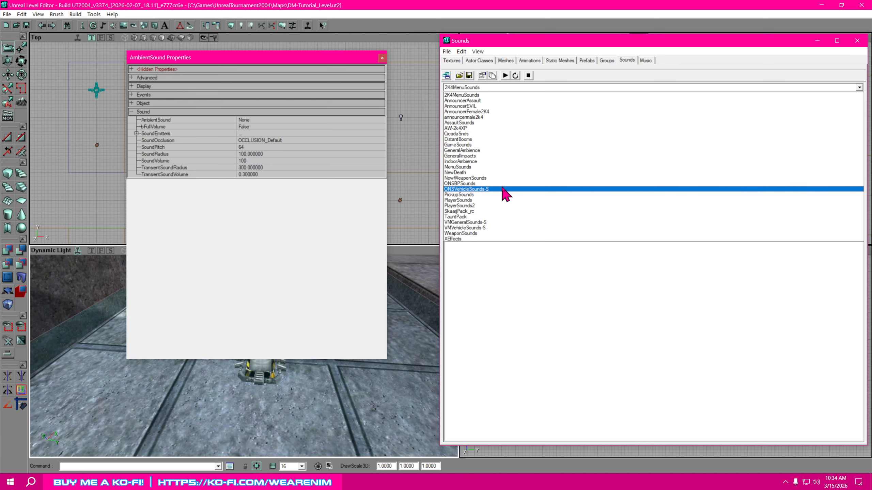
{"action": "left_click", "coordinate": [476, 152]}
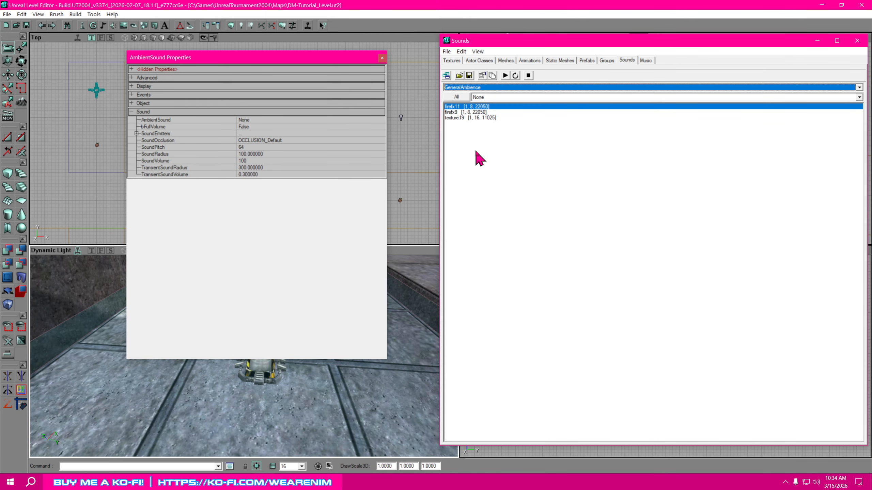
{"action": "left_click", "coordinate": [496, 98]}
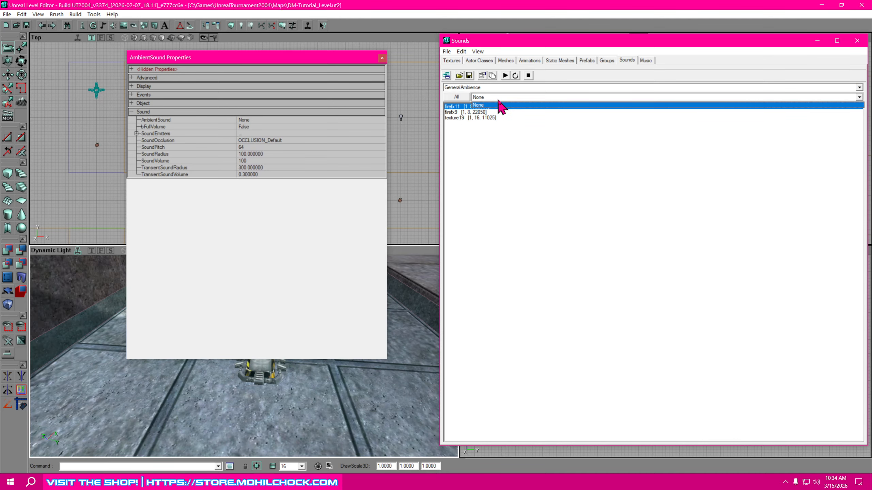
{"action": "left_click", "coordinate": [465, 96]}
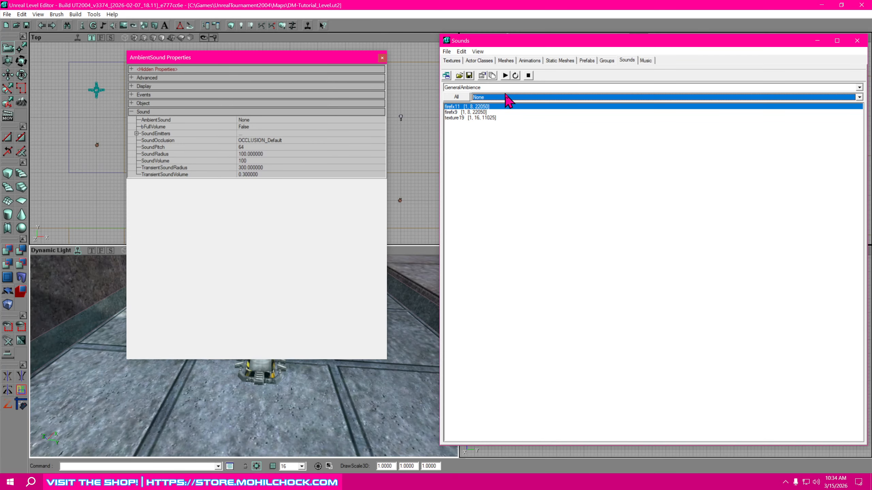
{"action": "left_click", "coordinate": [493, 75]}
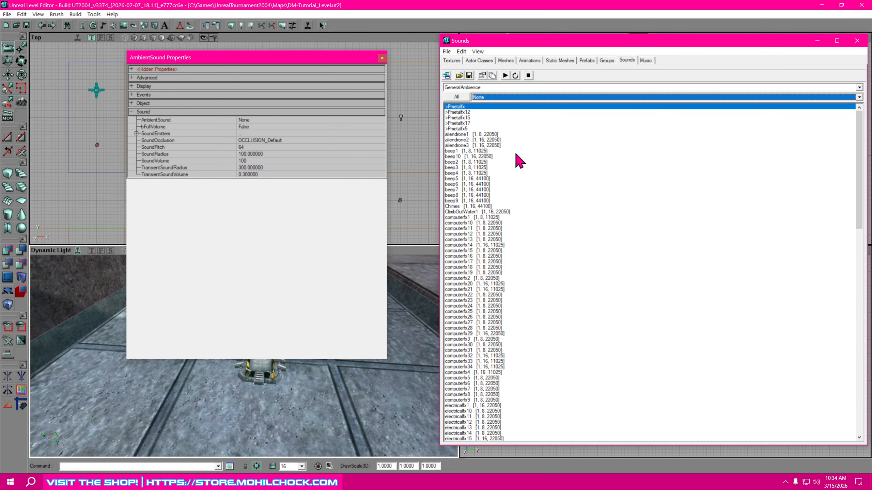
Step: Browse the GeneralAmbience sounds and compare the waterfx entries, from waterfx1 to waterfx7
{"action": "scroll", "coordinate": [480, 259], "scroll_direction": "down", "scroll_amount": 20}
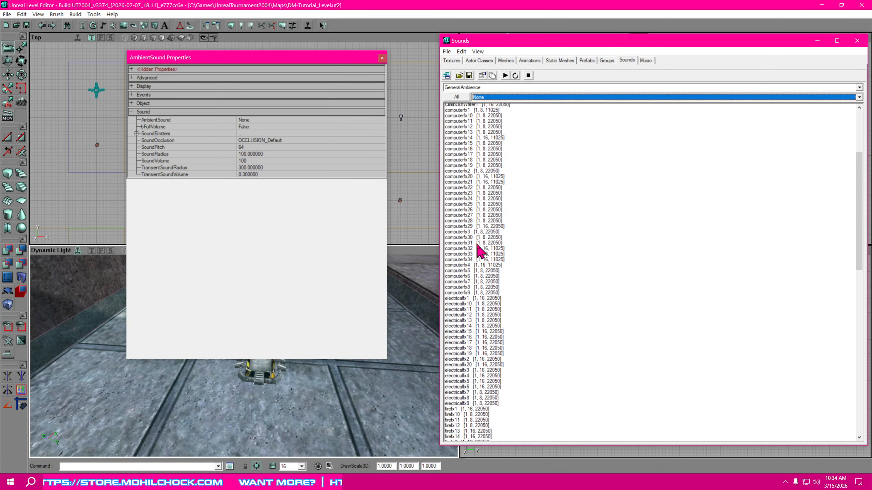
{"action": "scroll", "coordinate": [481, 261], "scroll_direction": "down", "scroll_amount": 14}
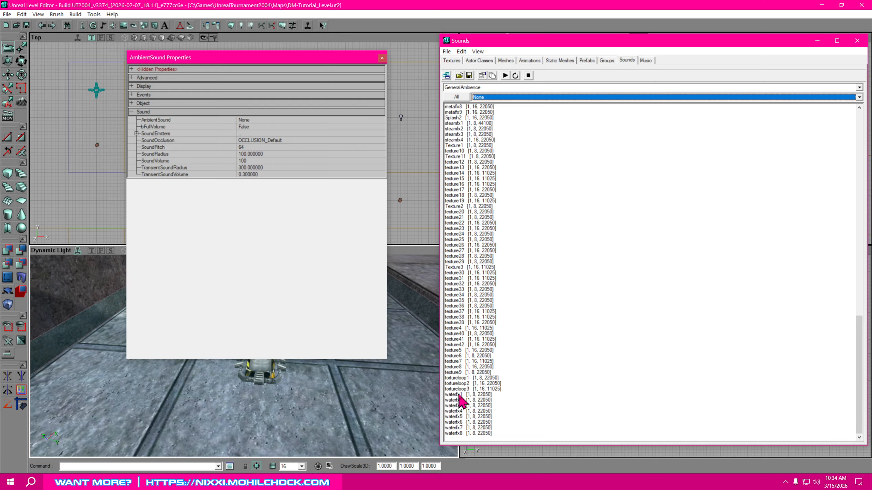
{"action": "left_click", "coordinate": [461, 395]}
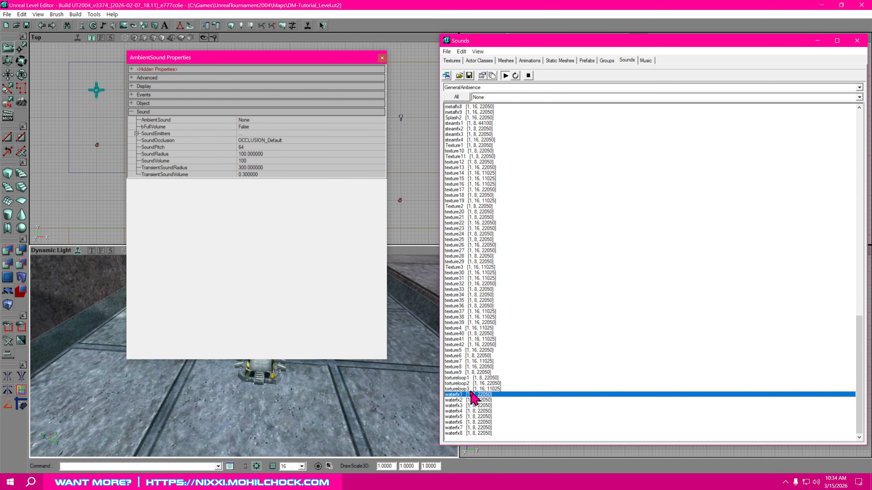
{"action": "left_click", "coordinate": [460, 400]}
{"action": "left_click", "coordinate": [460, 412]}
{"action": "key", "text": "Down"}
{"action": "key", "text": "Down"}
{"action": "key", "text": "Down"}
{"action": "key", "text": "Down"}
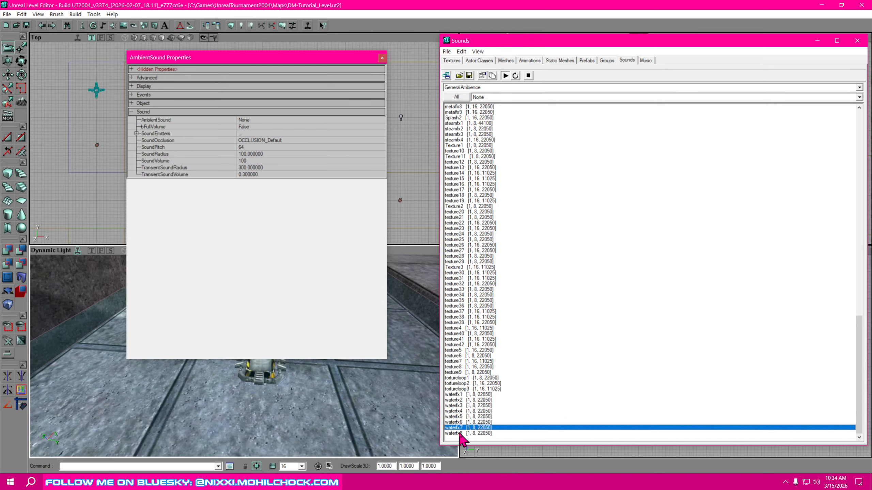
{"action": "left_click", "coordinate": [459, 395]}
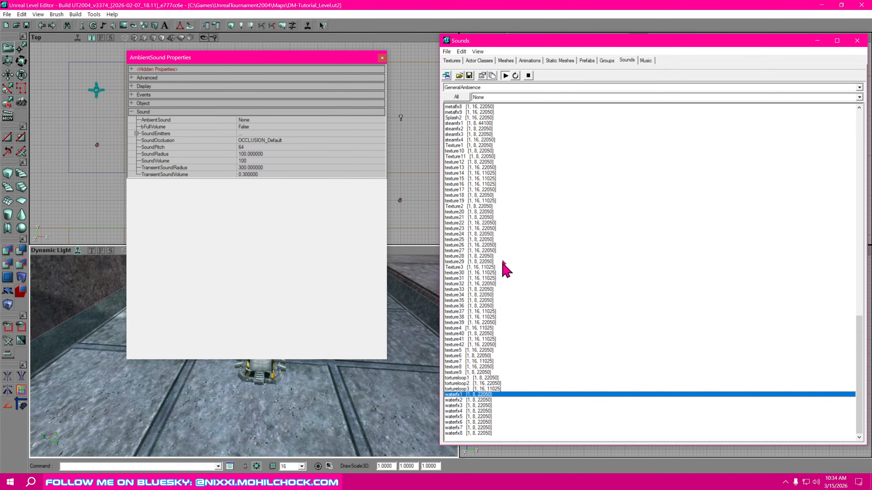
Step: Show the sounds of all groups in GeneralAmbience and select waterfx1
{"action": "left_click", "coordinate": [456, 97]}
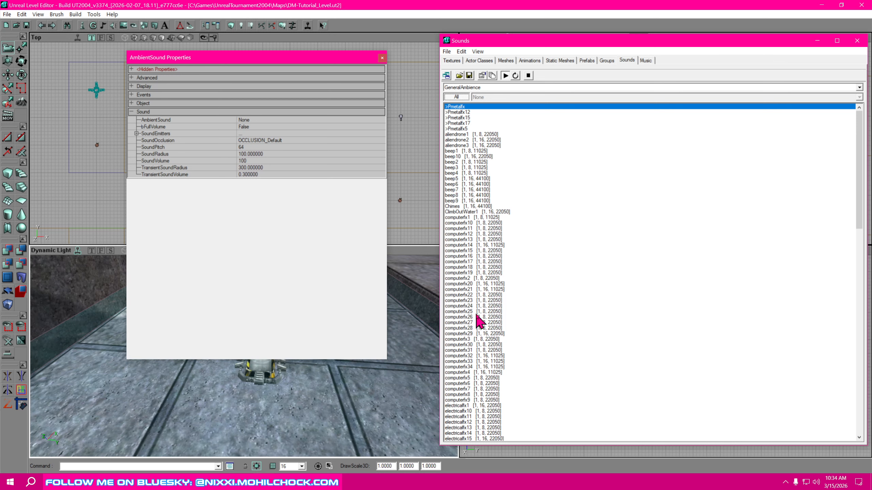
{"action": "scroll", "coordinate": [480, 316], "scroll_direction": "down", "scroll_amount": 12}
{"action": "scroll", "coordinate": [486, 331], "scroll_direction": "down", "scroll_amount": 20}
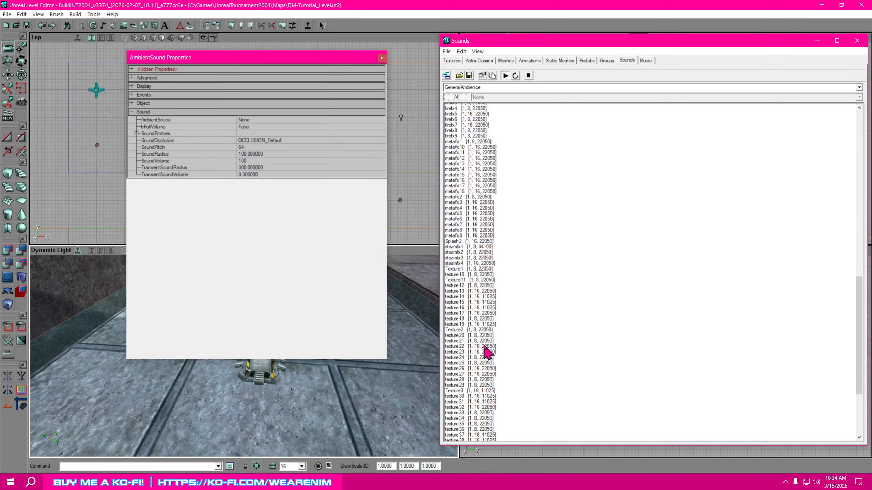
{"action": "left_click", "coordinate": [462, 395]}
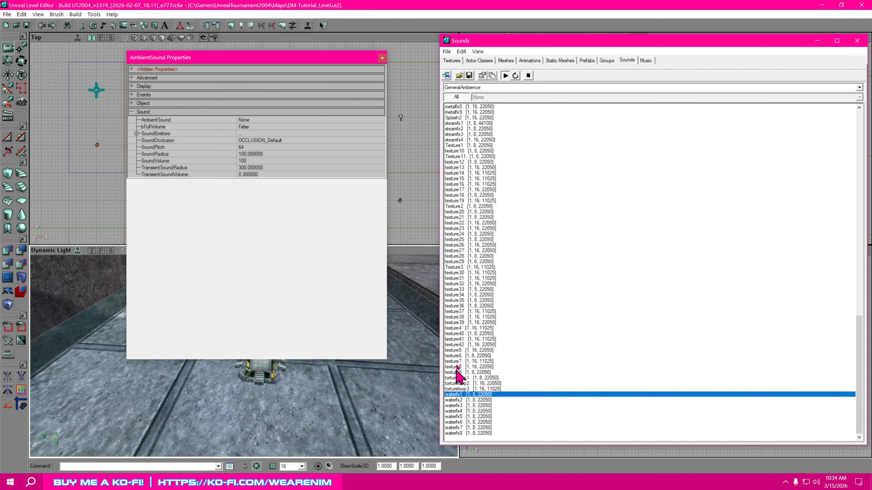
Step: Compare the waterfx sounds in GeneralAmbience and choose waterfx2 for the pool's ambience
{"action": "left_click", "coordinate": [458, 412]}
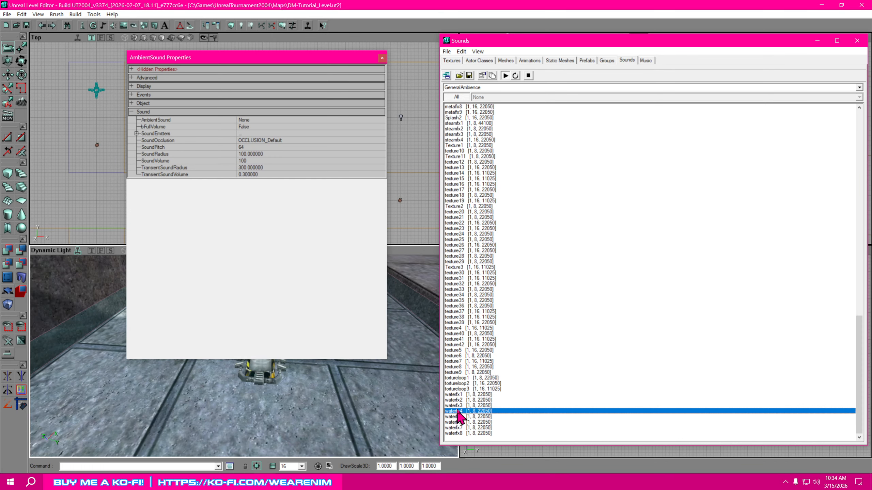
{"action": "left_click", "coordinate": [457, 406]}
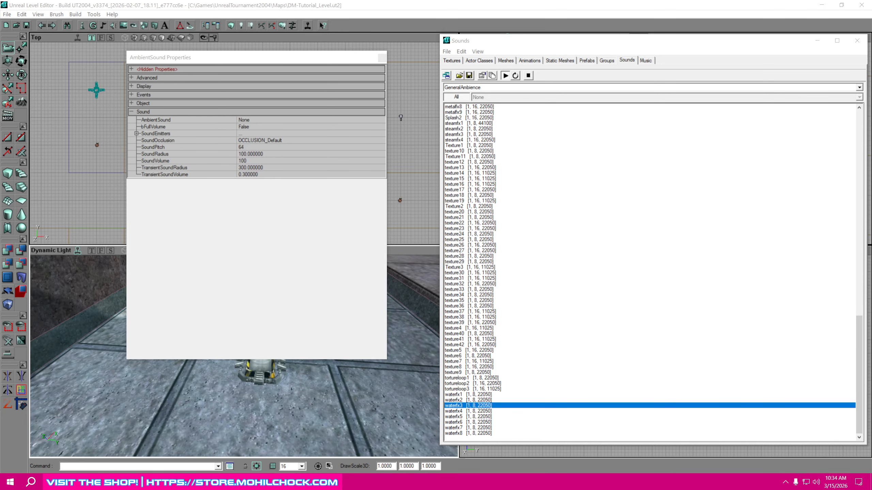
{"action": "left_click", "coordinate": [460, 407]}
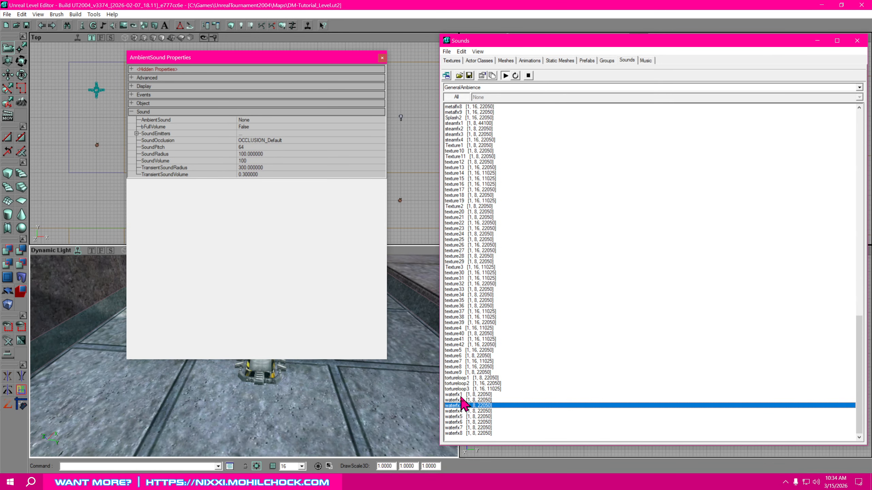
{"action": "left_click", "coordinate": [461, 396]}
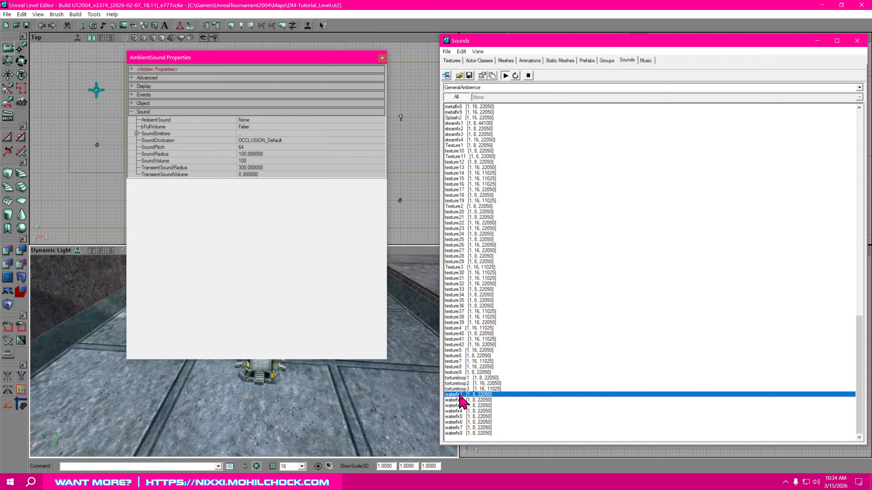
{"action": "left_click", "coordinate": [459, 423]}
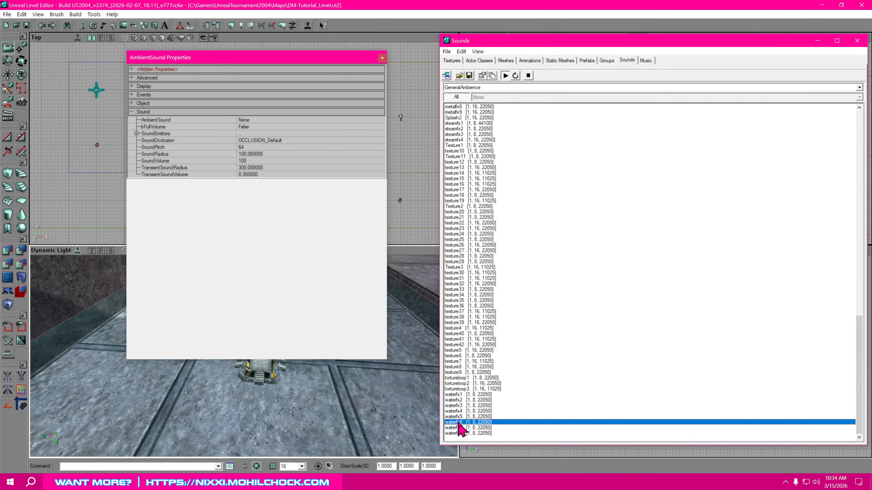
{"action": "left_click", "coordinate": [461, 434]}
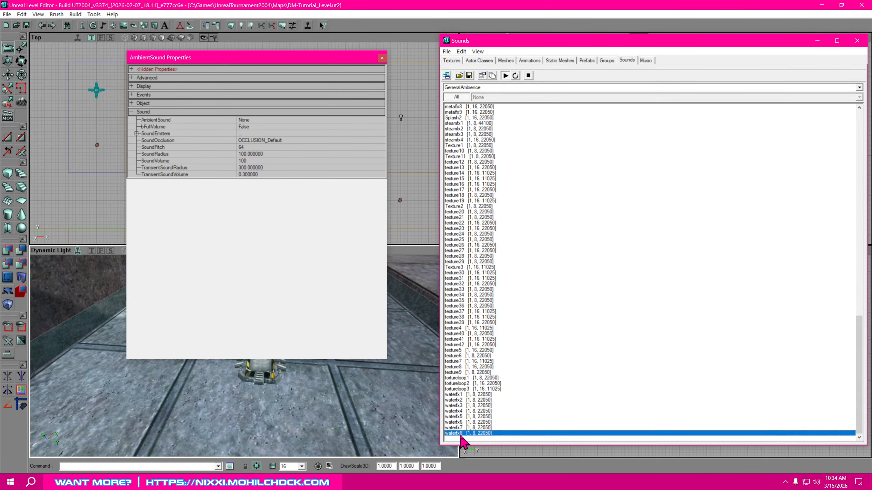
{"action": "left_click", "coordinate": [460, 428]}
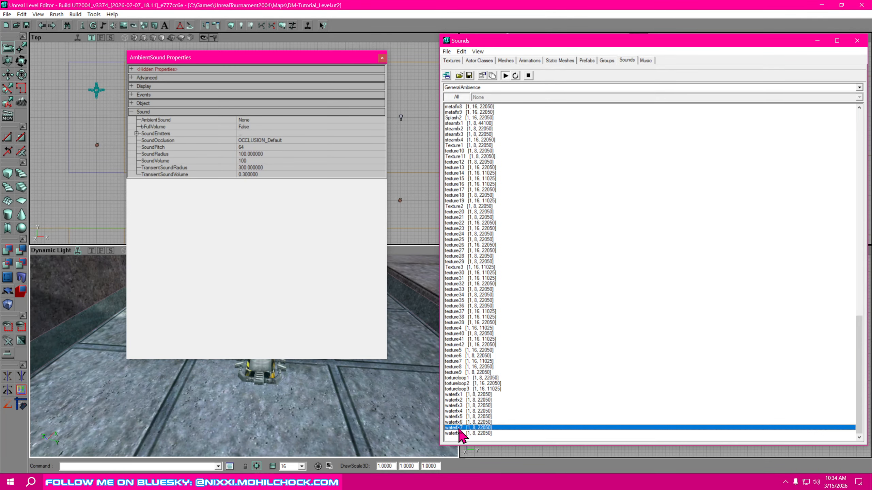
{"action": "left_click", "coordinate": [459, 395]}
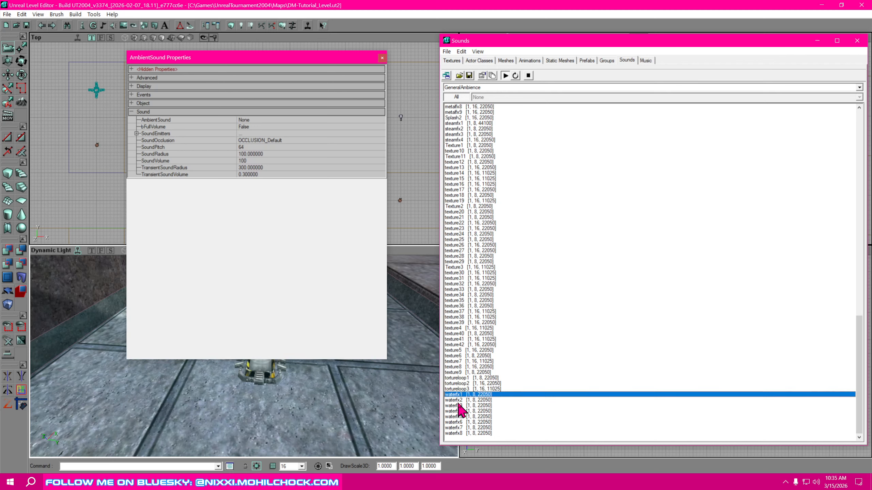
{"action": "left_click", "coordinate": [458, 406]}
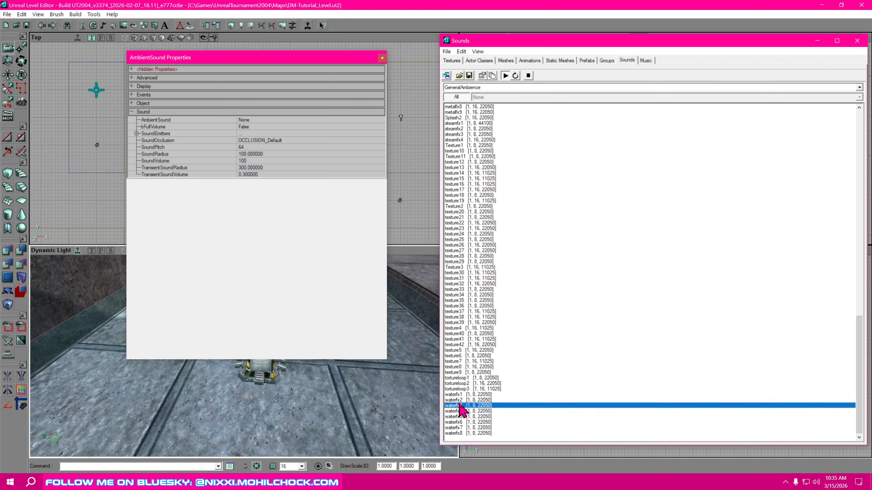
{"action": "left_click", "coordinate": [460, 401]}
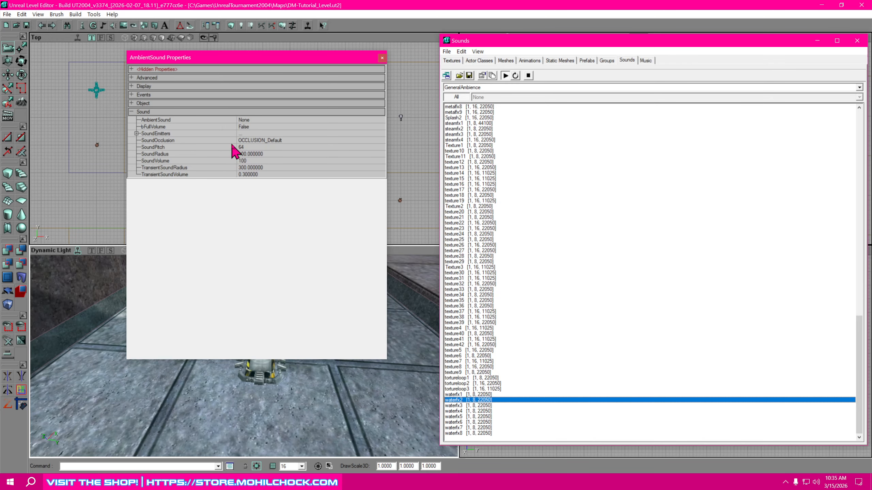
Step: Assign the waterfx2 sound to the actor's AmbientSound property and move its properties window clear of the perspective view
{"action": "left_click", "coordinate": [256, 120]}
{"action": "left_click", "coordinate": [256, 120]}
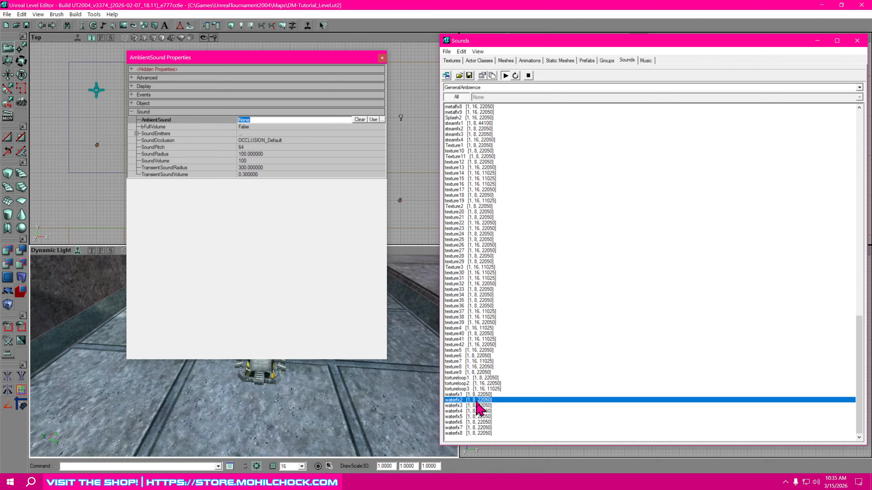
{"action": "left_click", "coordinate": [373, 120]}
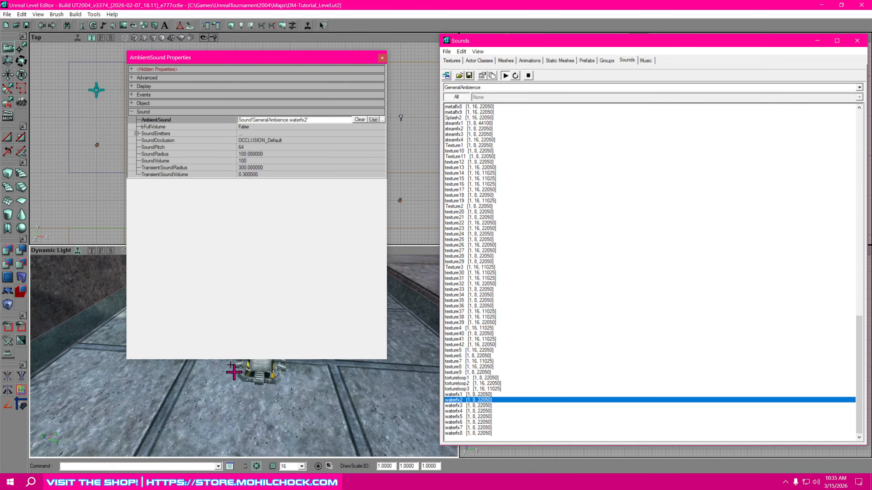
{"action": "left_click_drag", "start_coordinate": [248, 59], "coordinate": [491, 73]}
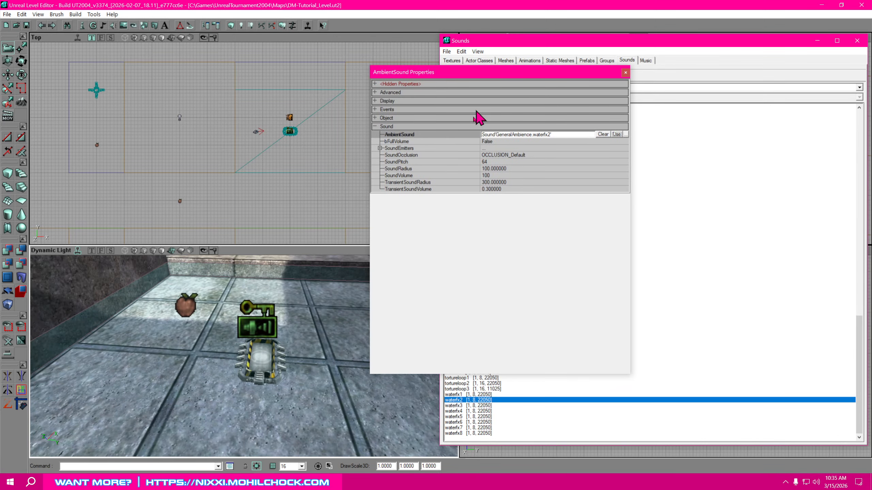
Step: Set the ambient sound actor's SoundVolume to 255 and listen to it near the actor in the pool
{"action": "left_click_drag", "start_coordinate": [260, 311], "coordinate": [260, 280]}
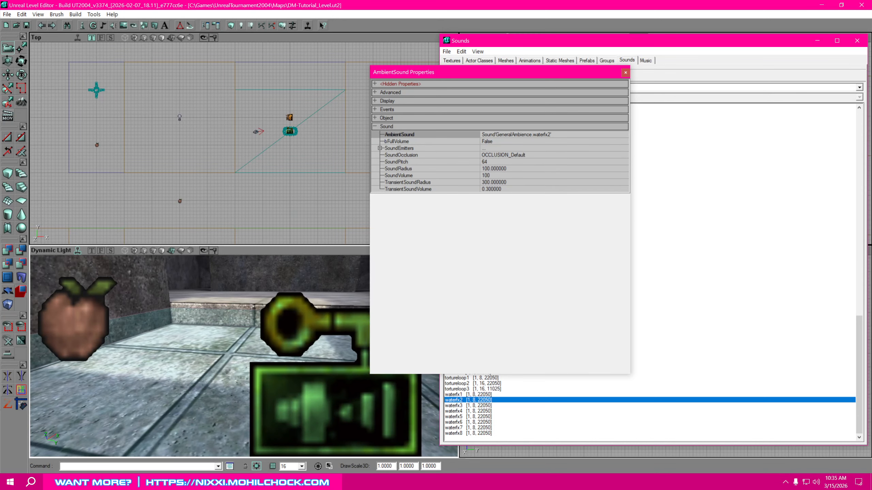
{"action": "left_click_drag", "start_coordinate": [260, 313], "coordinate": [274, 330]}
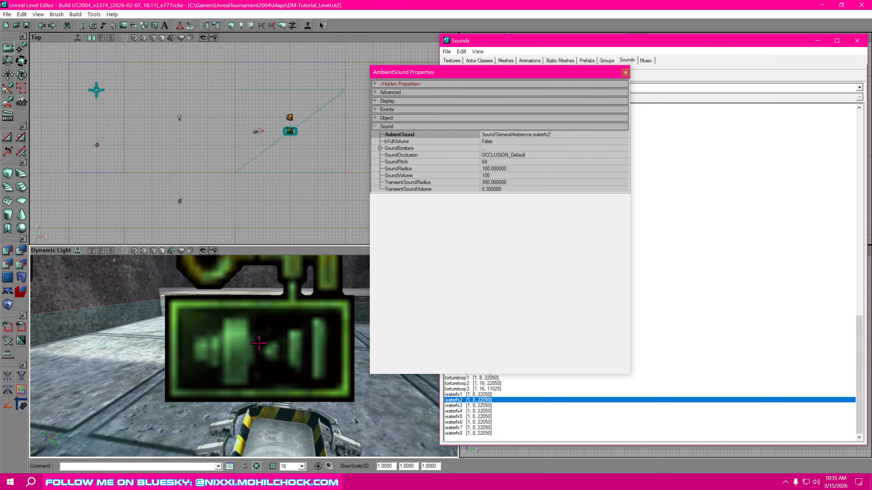
{"action": "left_click", "coordinate": [504, 175]}
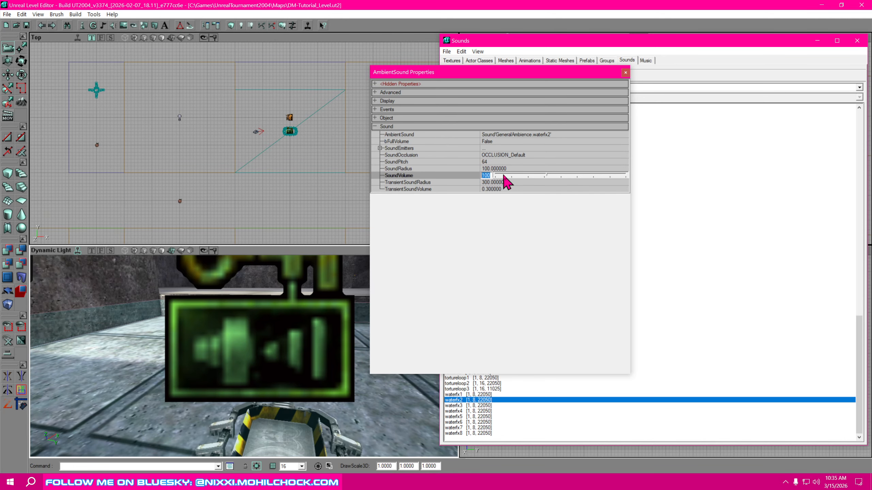
{"action": "type", "text": "255"}
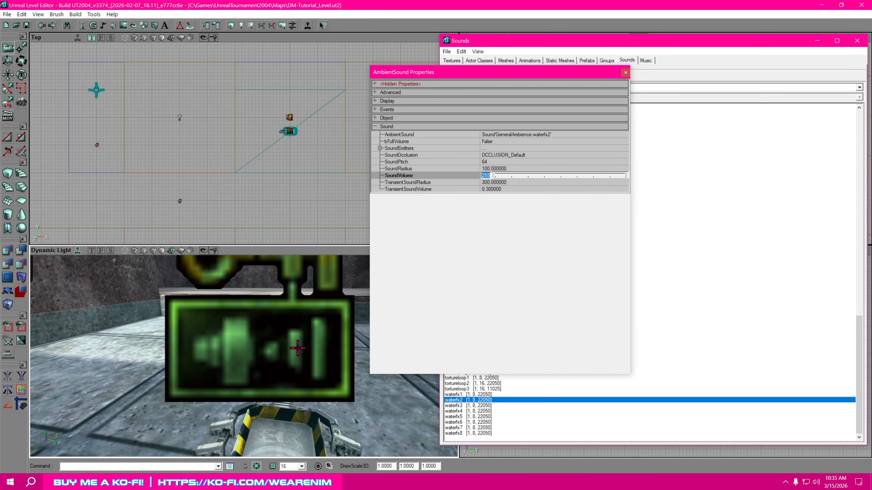
{"action": "left_click_drag", "start_coordinate": [241, 357], "coordinate": [235, 384]}
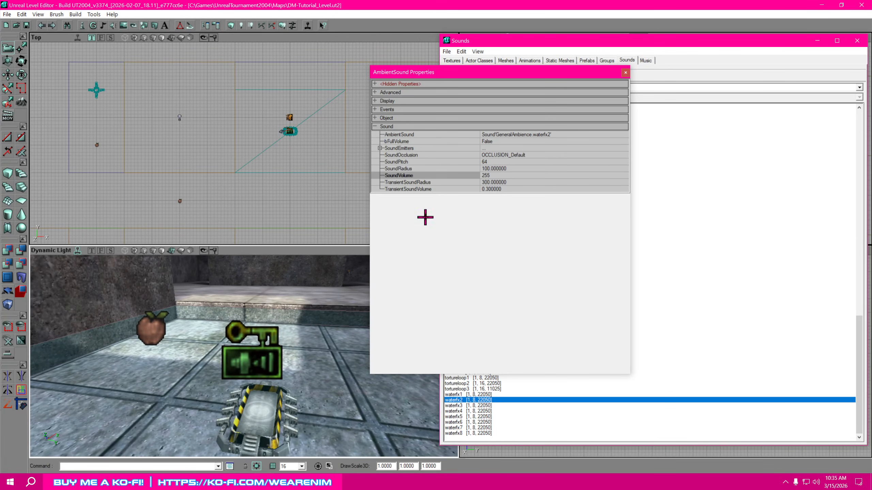
Step: Set the ambient sound actor's SoundPitch to 95 and listen to it around the pool
{"action": "left_click", "coordinate": [501, 162]}
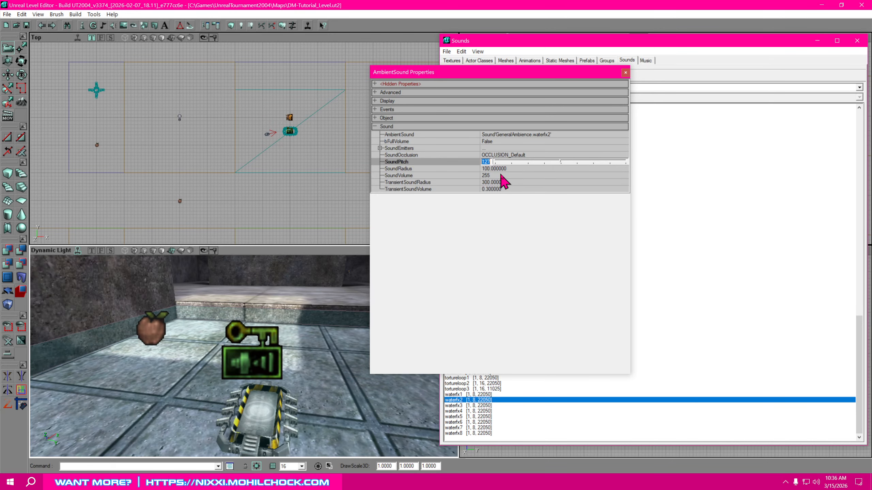
{"action": "type", "text": "95"}
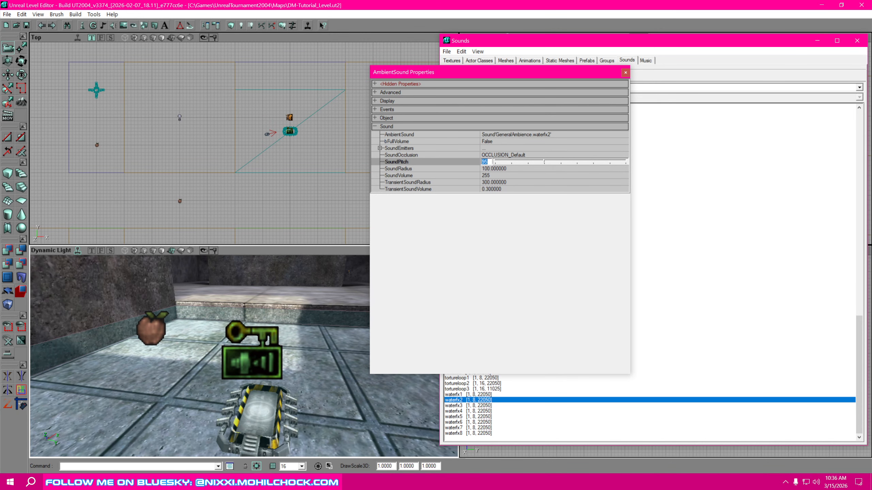
{"action": "left_click_drag", "start_coordinate": [332, 308], "coordinate": [333, 329]}
{"action": "mouse_move", "coordinate": [333, 330]}
{"action": "right_mouse_down"}
{"action": "mouse_move", "coordinate": [319, 315]}
{"action": "mouse_move", "coordinate": [334, 318]}
{"action": "mouse_move", "coordinate": [332, 328]}
{"action": "right_mouse_up"}
{"action": "left_click_drag", "start_coordinate": [331, 328], "coordinate": [339, 347]}
{"action": "right_click_drag", "start_coordinate": [338, 347], "coordinate": [338, 329]}
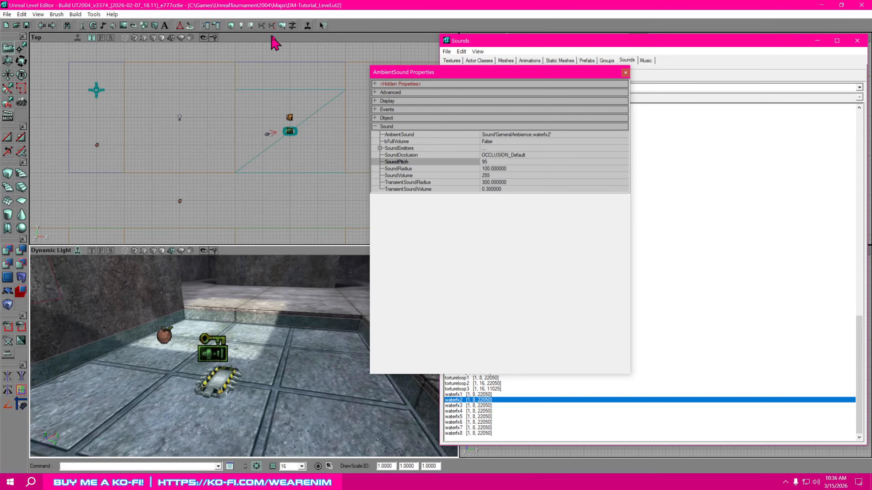
Step: Turn on Radii View in the Top, Front and Side viewports, clearing away the windows that cover them
{"action": "right_click", "coordinate": [299, 40]}
{"action": "mouse_move", "coordinate": [339, 64]}
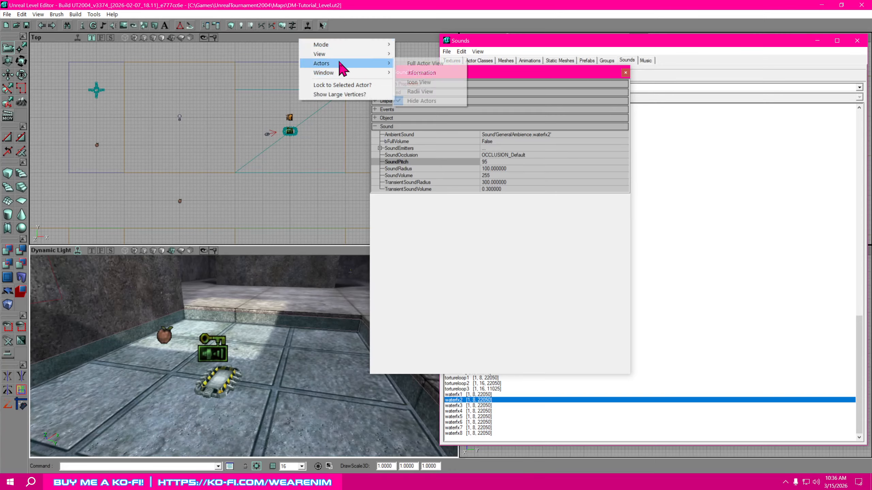
{"action": "left_click", "coordinate": [426, 92]}
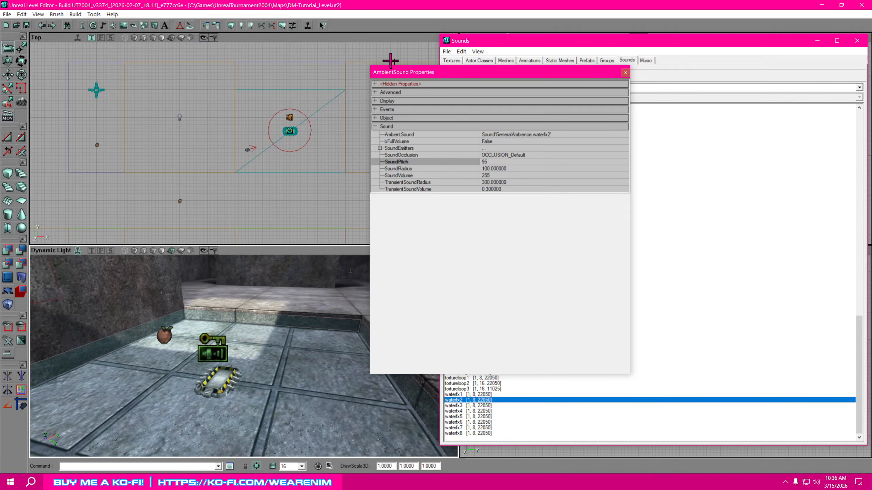
{"action": "left_click_drag", "start_coordinate": [676, 45], "coordinate": [871, 83]}
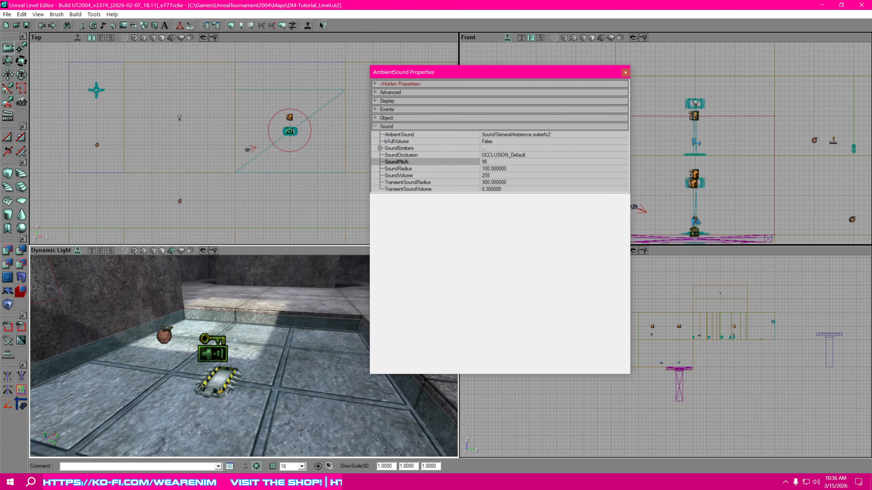
{"action": "left_click_drag", "start_coordinate": [547, 74], "coordinate": [280, 139]}
{"action": "right_click", "coordinate": [710, 39]}
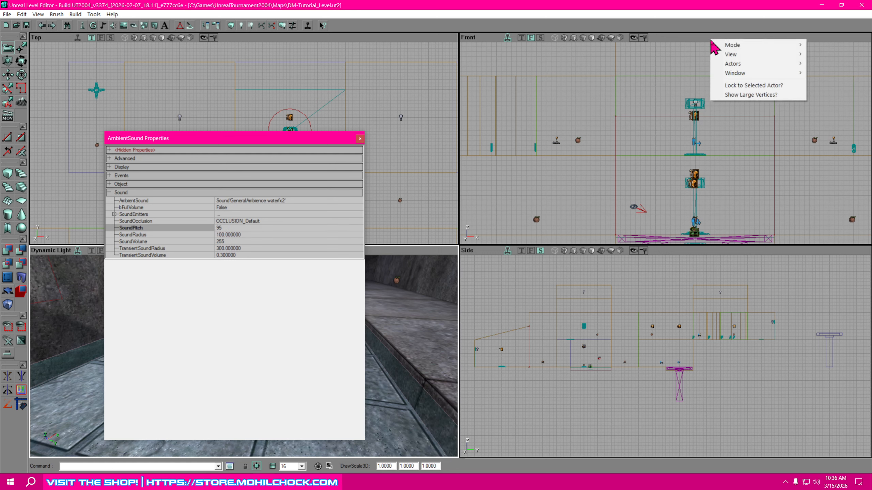
{"action": "mouse_move", "coordinate": [750, 68]}
{"action": "left_click", "coordinate": [652, 91]}
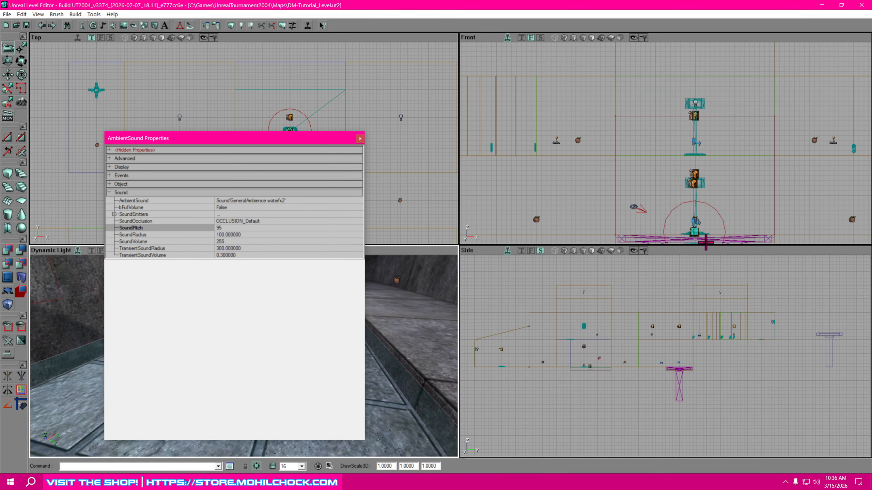
{"action": "right_click", "coordinate": [705, 253]}
{"action": "mouse_move", "coordinate": [724, 276]}
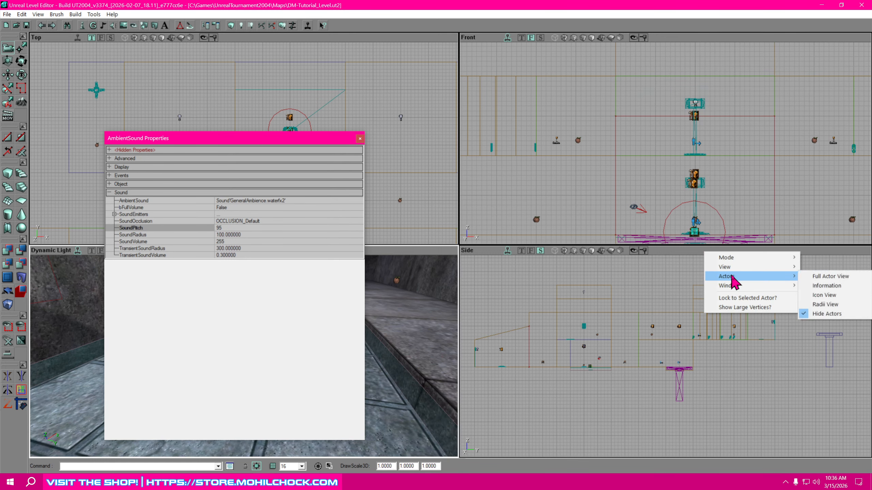
{"action": "left_click", "coordinate": [837, 304]}
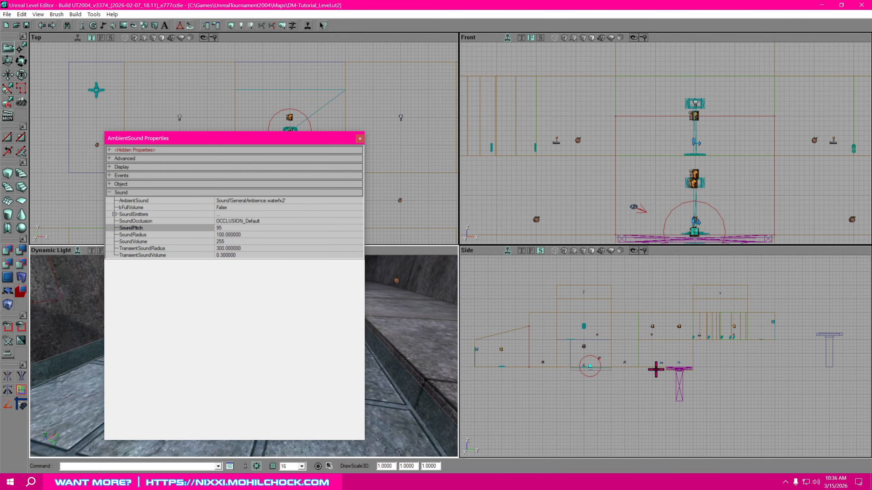
Step: Review the actor's SoundRadius, SoundPitch, SoundVolume, TransientSoundVolume and TransientSoundRadius properties
{"action": "left_click_drag", "start_coordinate": [271, 146], "coordinate": [301, 153]}
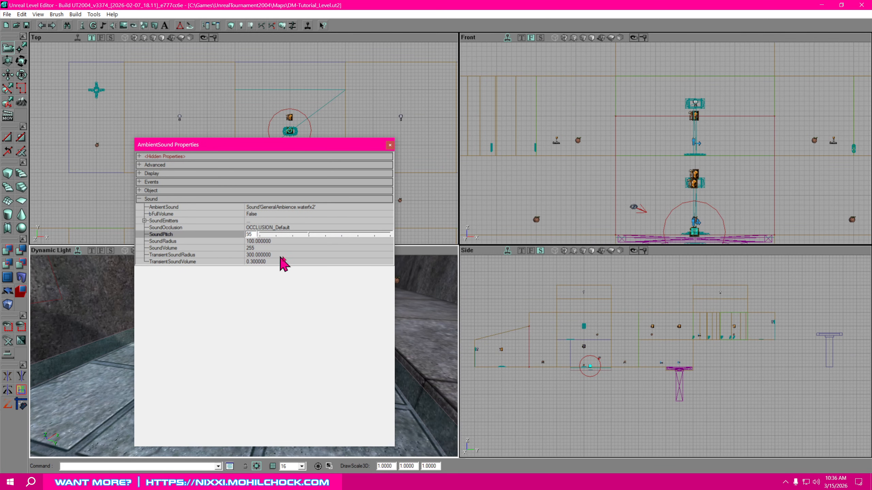
{"action": "left_click", "coordinate": [261, 241]}
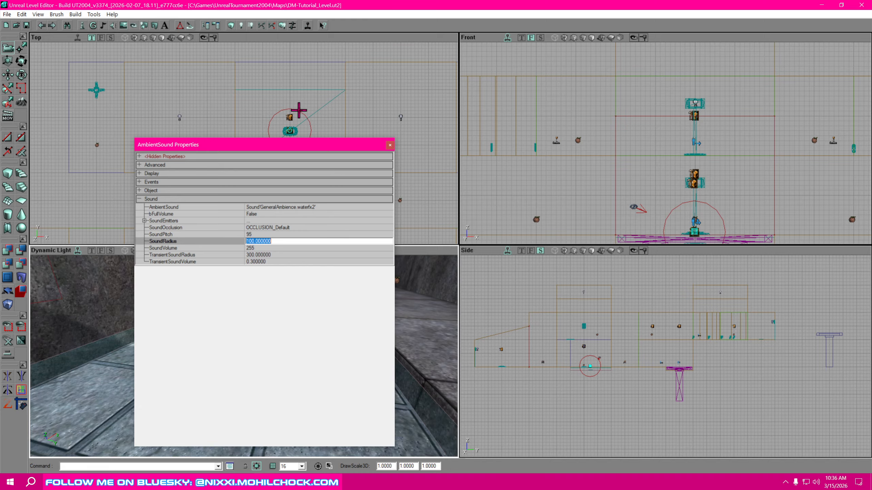
{"action": "left_click", "coordinate": [260, 237]}
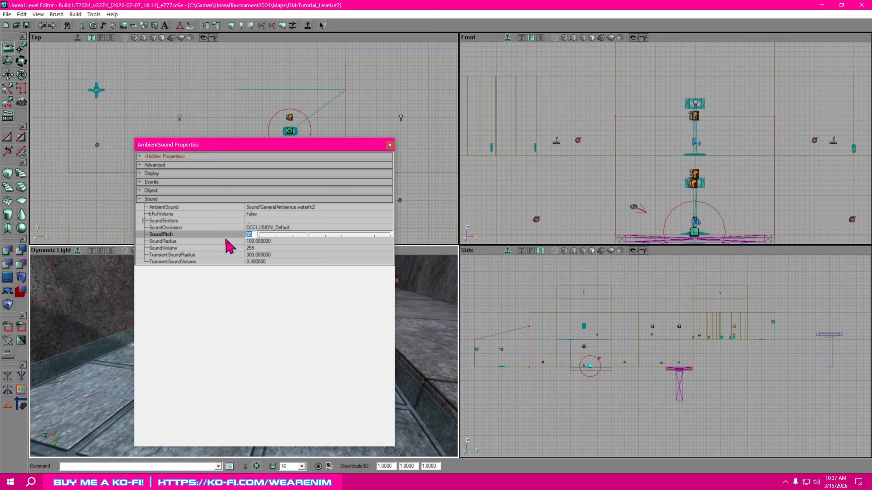
{"action": "left_click", "coordinate": [271, 248]}
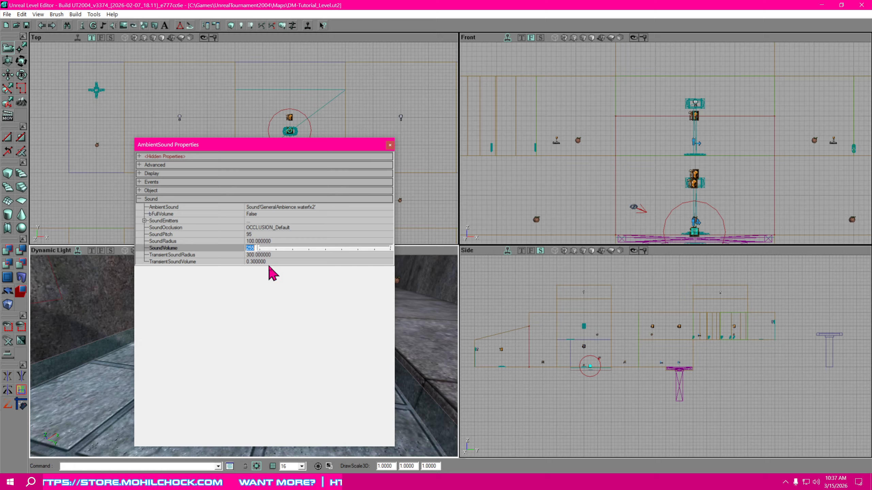
{"action": "left_click", "coordinate": [254, 262]}
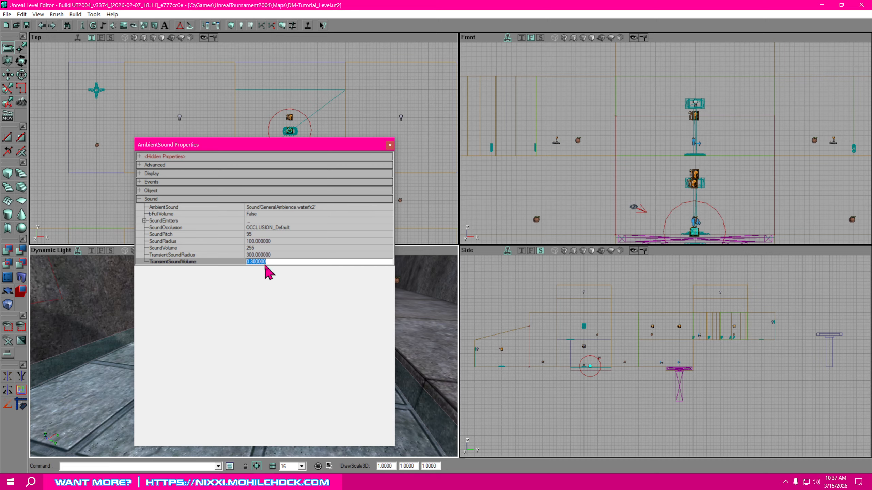
{"action": "left_click", "coordinate": [251, 255]}
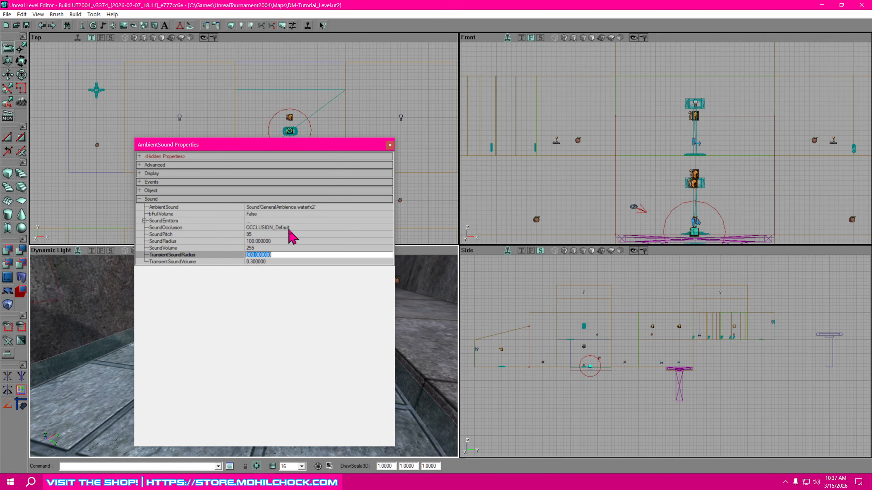
Step: Try OCCLUSION_None as the actor's SoundOcclusion, with the camera near the wall beside the pool
{"action": "left_click_drag", "start_coordinate": [274, 151], "coordinate": [661, 133]}
{"action": "left_click_drag", "start_coordinate": [324, 309], "coordinate": [324, 334]}
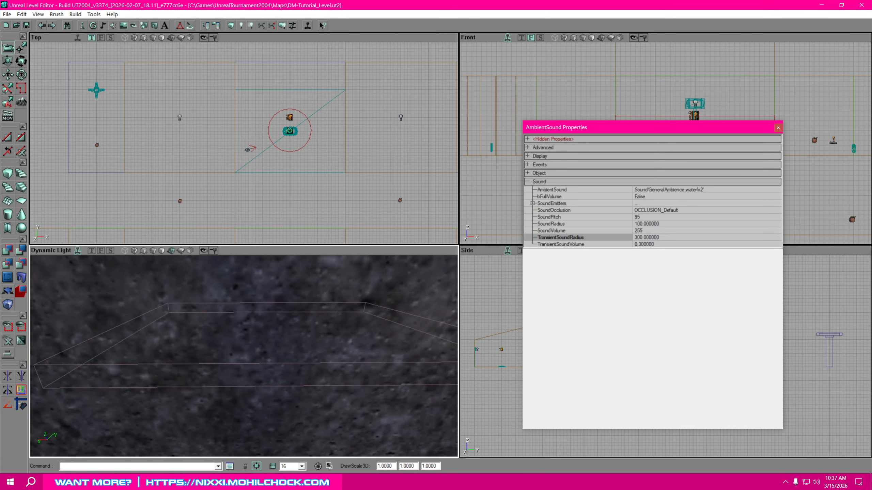
{"action": "left_click_drag", "start_coordinate": [324, 335], "coordinate": [306, 343]}
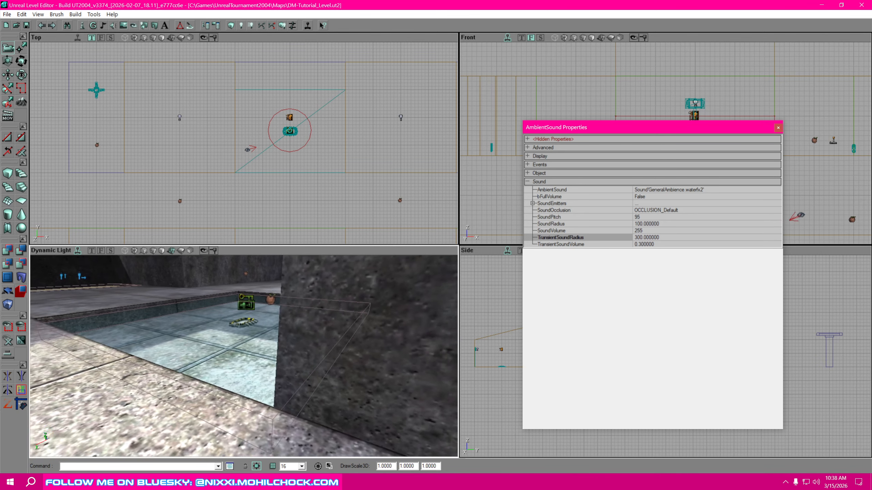
{"action": "mouse_move", "coordinate": [243, 356]}
{"action": "left_mouse_down"}
{"action": "mouse_move", "coordinate": [279, 361]}
{"action": "mouse_move", "coordinate": [254, 359]}
{"action": "left_mouse_up"}
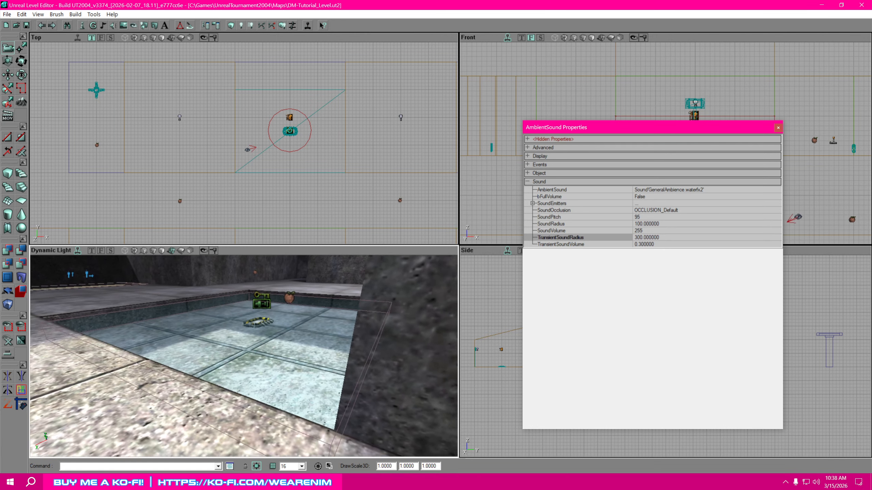
{"action": "left_click", "coordinate": [678, 211]}
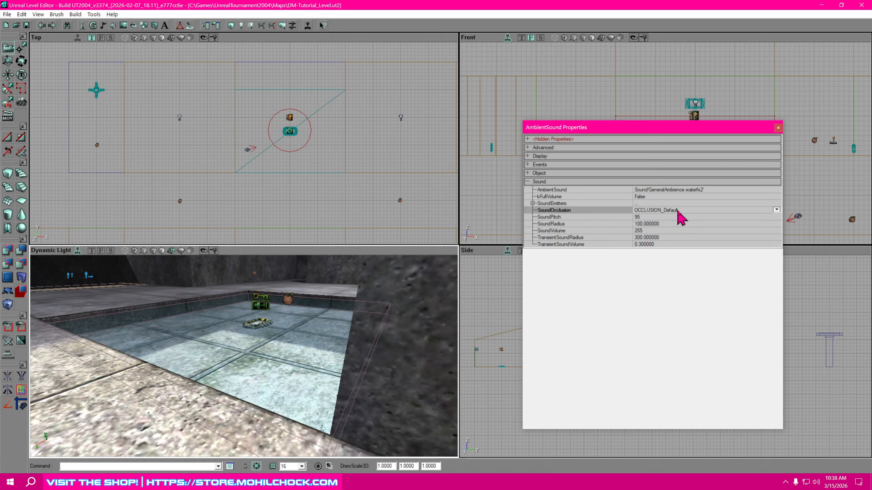
{"action": "left_click", "coordinate": [777, 210]}
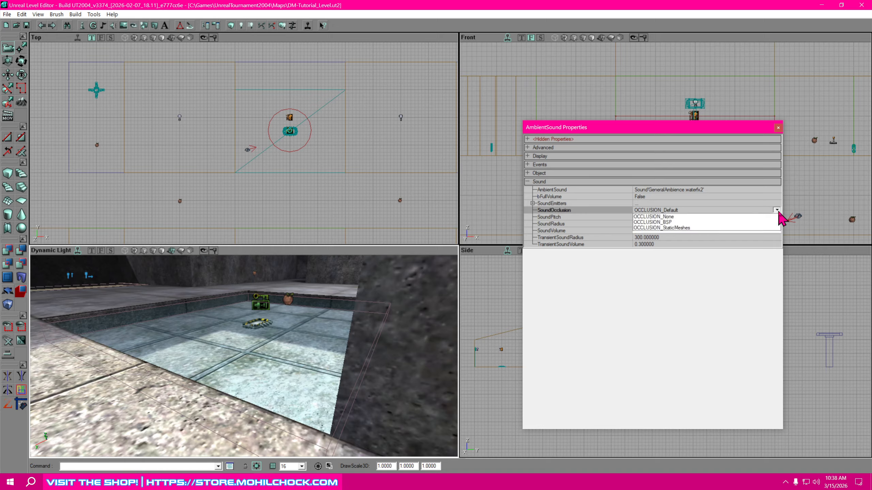
{"action": "left_click", "coordinate": [669, 223]}
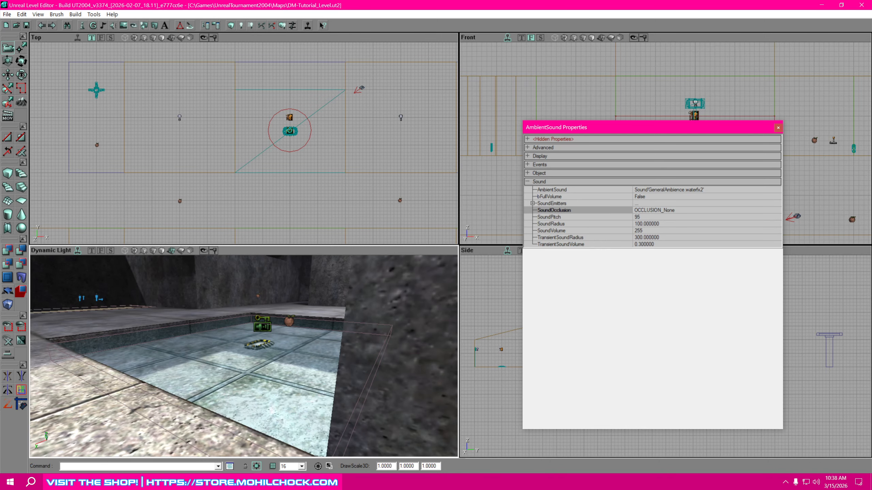
Step: Listen to the pool sound from around the wall's corner and set SoundOcclusion to OCCLUSION_BSP
{"action": "left_click_drag", "start_coordinate": [244, 356], "coordinate": [266, 371]}
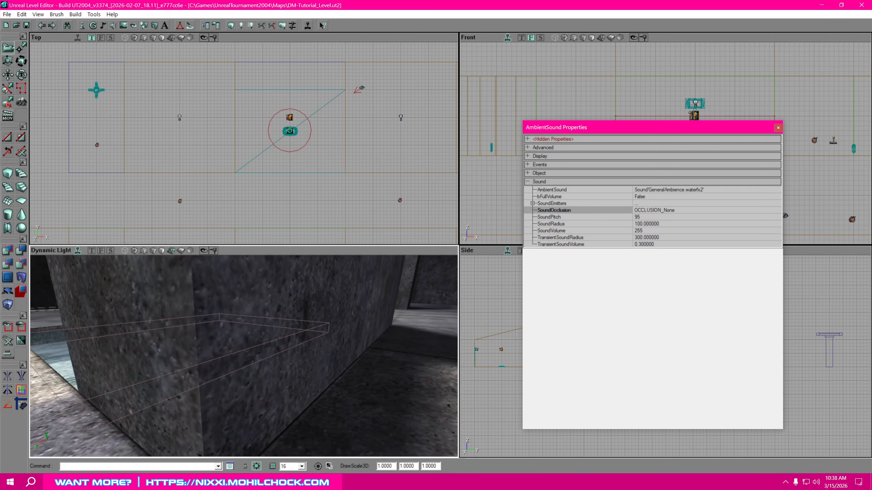
{"action": "right_click_drag", "start_coordinate": [244, 356], "coordinate": [249, 381]}
{"action": "left_click_drag", "start_coordinate": [244, 355], "coordinate": [196, 395]}
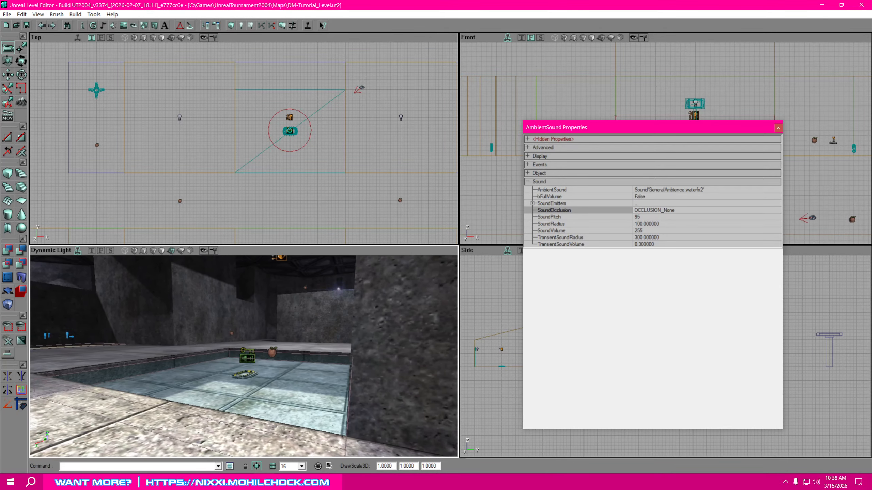
{"action": "mouse_move", "coordinate": [244, 355]}
{"action": "left_mouse_down"}
{"action": "mouse_move", "coordinate": [312, 343]}
{"action": "mouse_move", "coordinate": [254, 349]}
{"action": "left_mouse_up"}
{"action": "right_click_drag", "start_coordinate": [244, 356], "coordinate": [226, 370]}
{"action": "left_click_drag", "start_coordinate": [244, 356], "coordinate": [271, 345]}
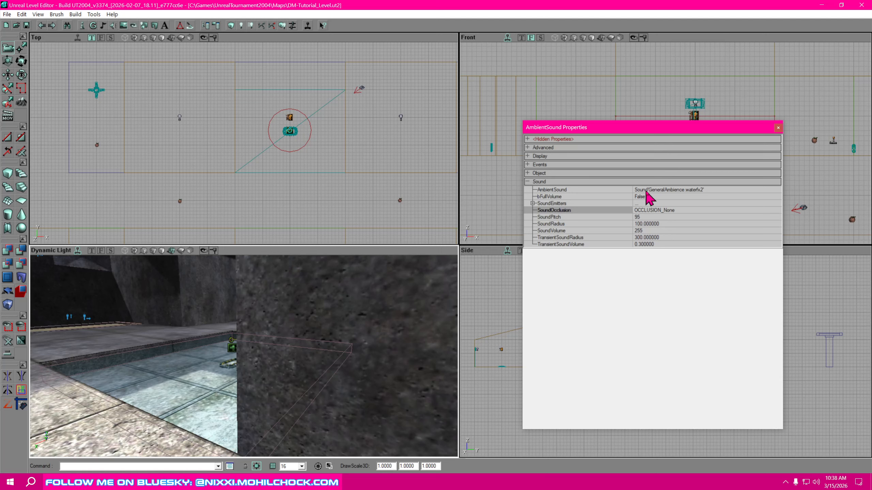
{"action": "left_click", "coordinate": [777, 210]}
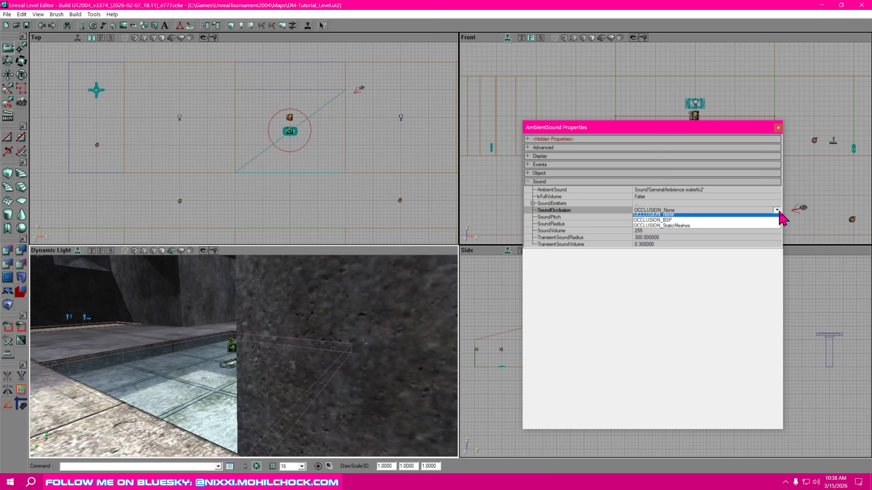
{"action": "left_click", "coordinate": [680, 231]}
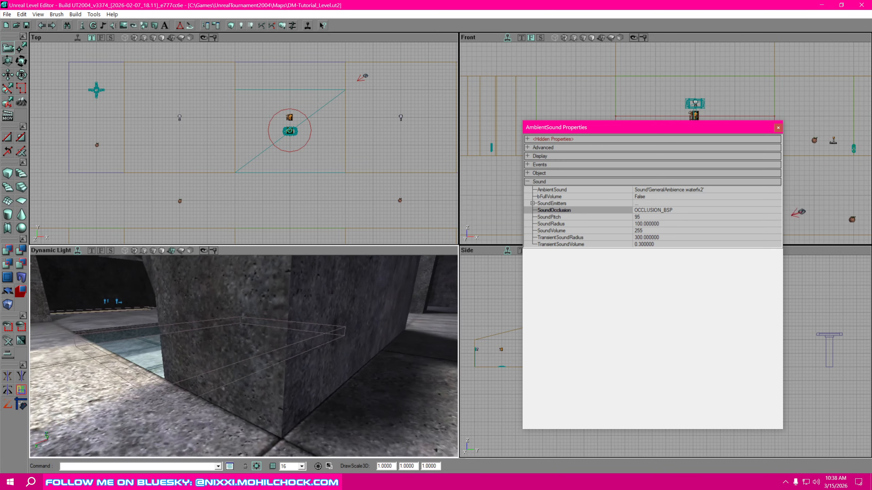
Step: Try OCCLUSION_StaticMeshes as the ambient sound actor's SoundOcclusion, listening from close to the pool's water surface
{"action": "left_click_drag", "start_coordinate": [243, 356], "coordinate": [244, 278]}
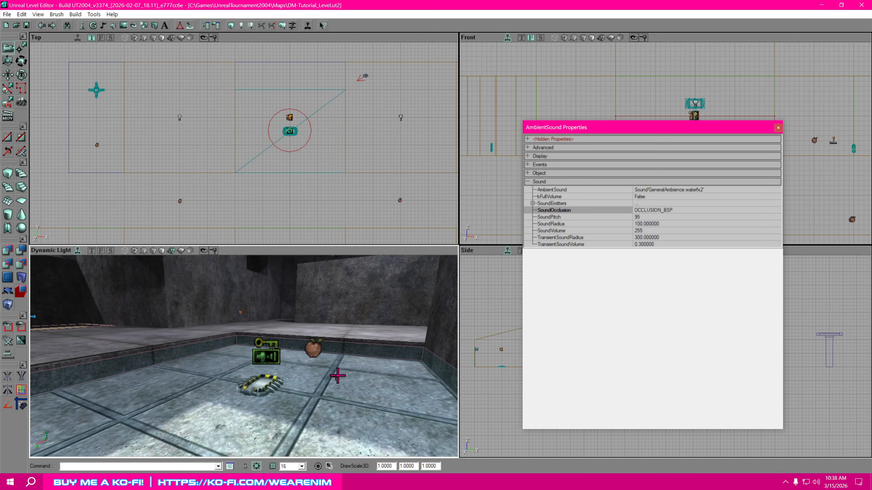
{"action": "mouse_move", "coordinate": [352, 397]}
{"action": "right_mouse_down"}
{"action": "mouse_move", "coordinate": [335, 377]}
{"action": "mouse_move", "coordinate": [340, 407]}
{"action": "right_mouse_up"}
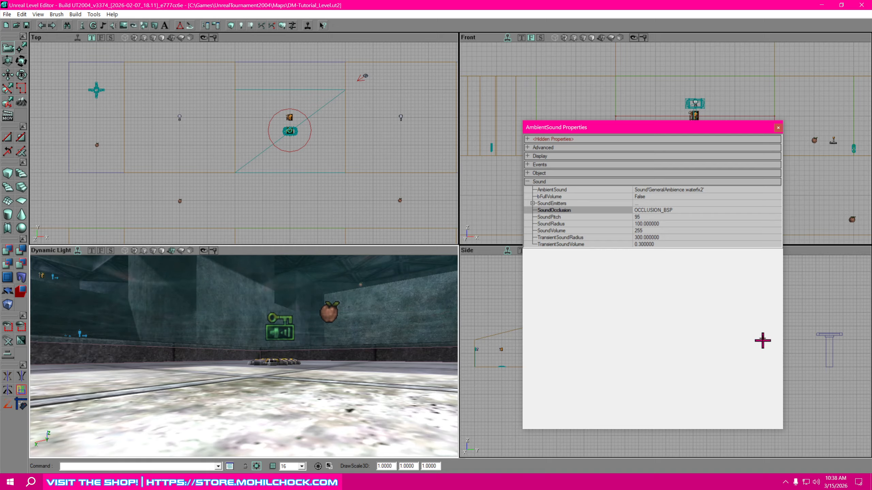
{"action": "left_click", "coordinate": [680, 205]}
{"action": "left_click", "coordinate": [682, 210]}
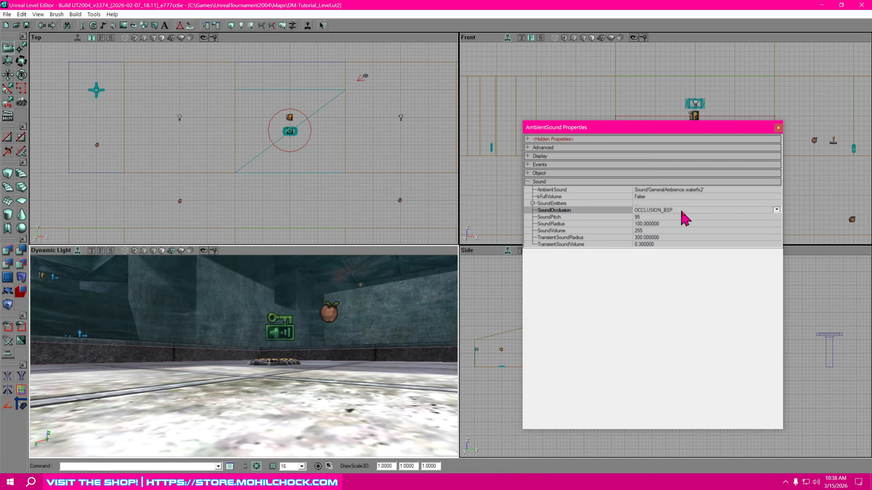
{"action": "left_click", "coordinate": [779, 205]}
{"action": "left_click", "coordinate": [778, 211]}
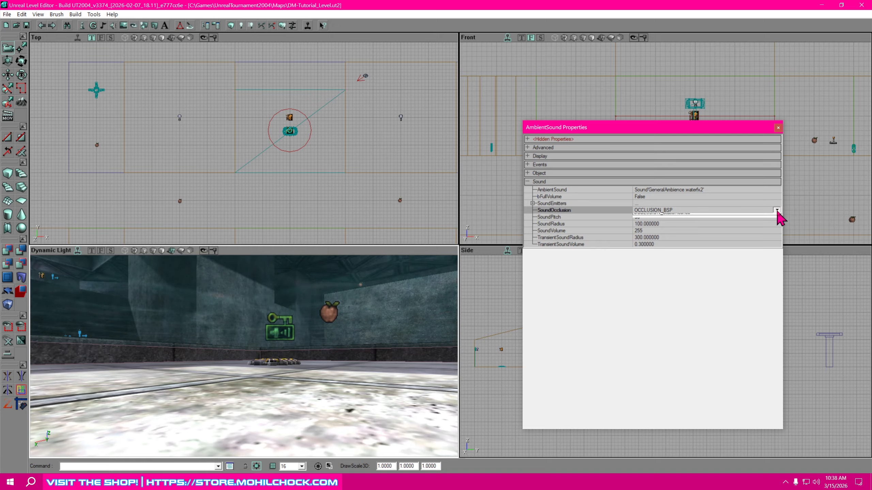
{"action": "left_click", "coordinate": [776, 210]}
{"action": "left_click", "coordinate": [698, 239]}
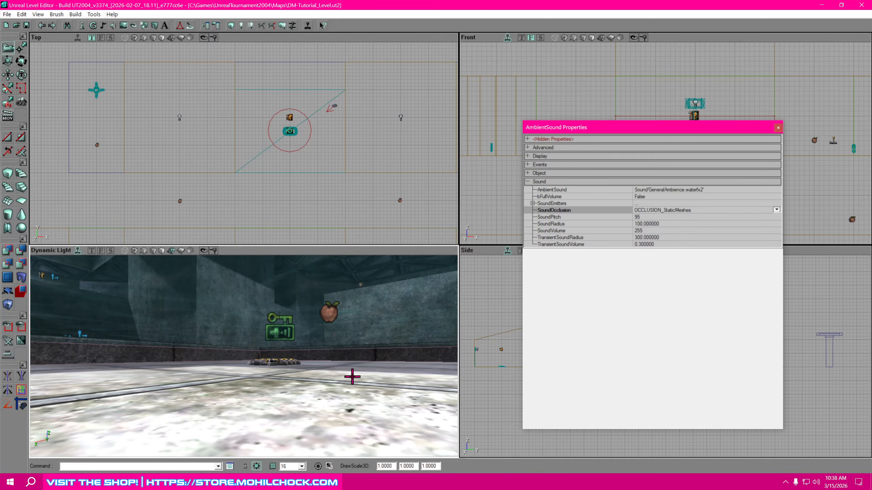
{"action": "mouse_move", "coordinate": [352, 376]}
{"action": "left_mouse_down"}
{"action": "mouse_move", "coordinate": [351, 386]}
{"action": "mouse_move", "coordinate": [355, 344]}
{"action": "mouse_move", "coordinate": [354, 381]}
{"action": "left_mouse_up"}
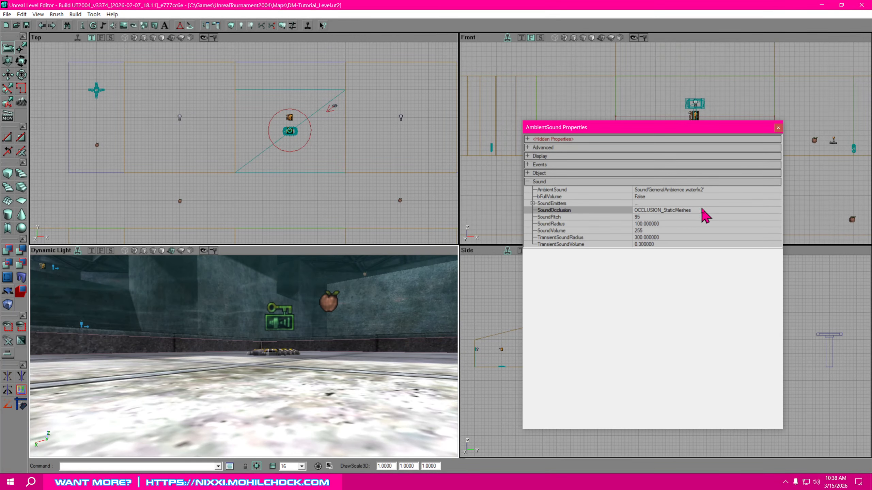
{"action": "left_click_drag", "start_coordinate": [335, 383], "coordinate": [322, 392]}
Step: Select the pool's water static mesh and set its bBlockActors and bBlockKarma collision properties to True
{"action": "left_click", "coordinate": [322, 393]}
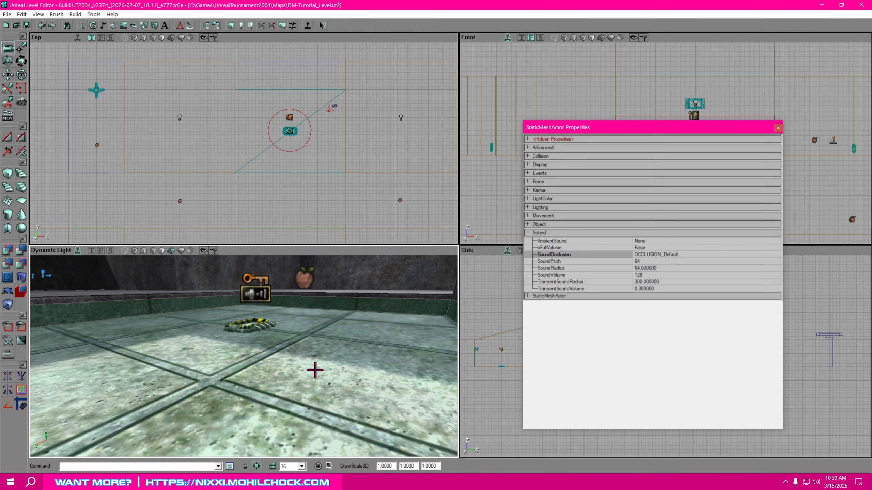
{"action": "left_click", "coordinate": [527, 156]}
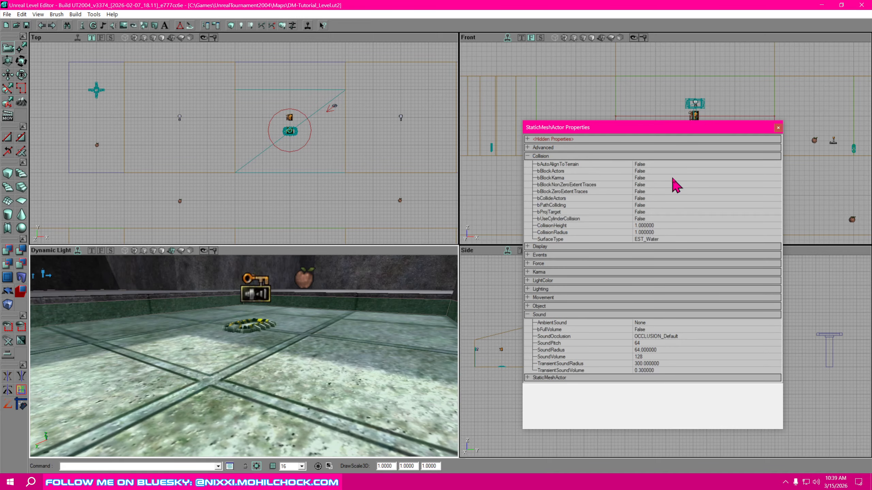
{"action": "left_click", "coordinate": [651, 170]}
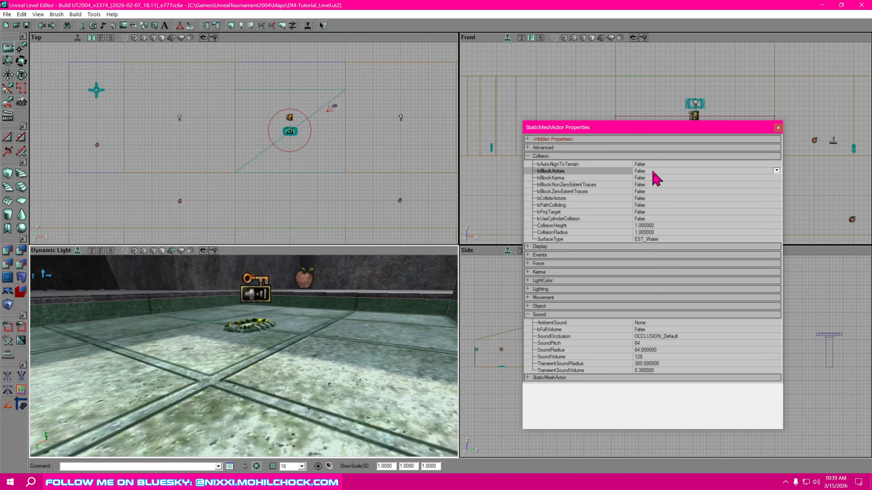
{"action": "left_click", "coordinate": [777, 171]}
{"action": "left_click", "coordinate": [667, 182]}
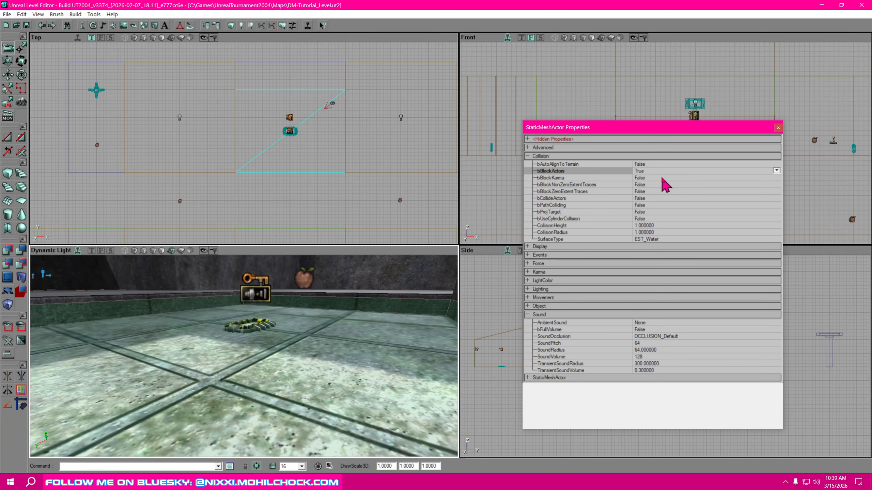
{"action": "left_click", "coordinate": [661, 179]}
{"action": "left_click", "coordinate": [776, 177]}
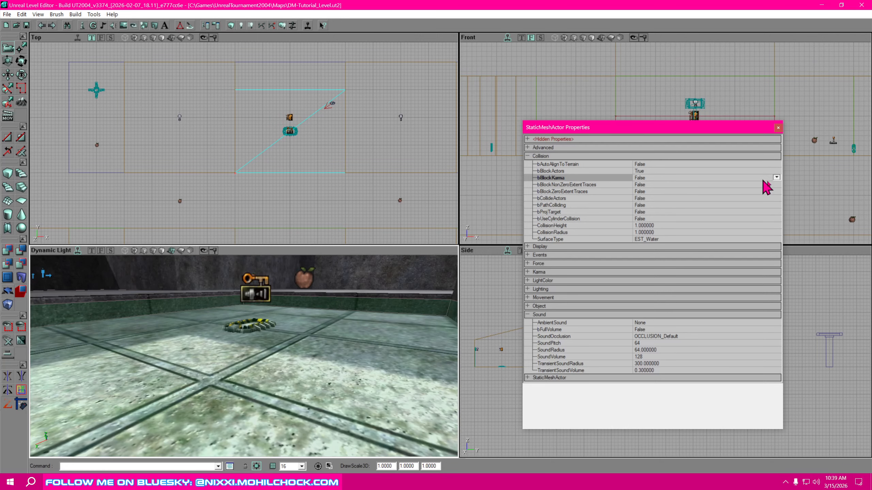
{"action": "left_click", "coordinate": [776, 177]}
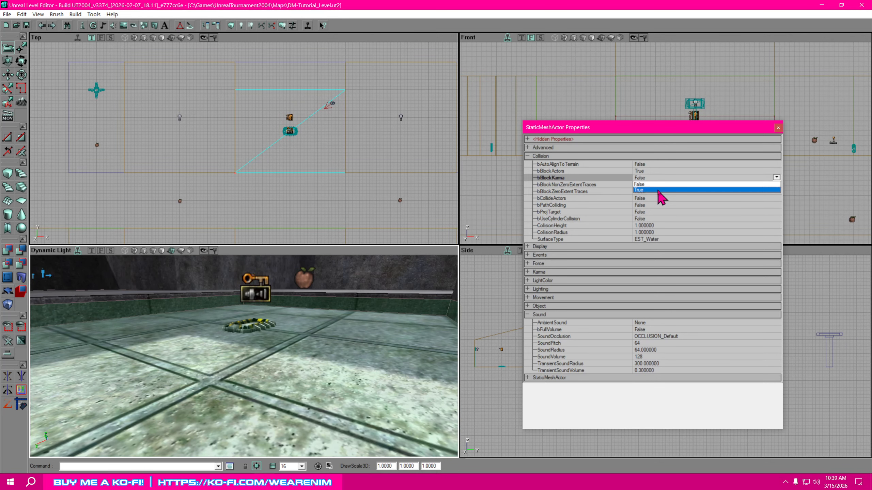
{"action": "left_click", "coordinate": [661, 190]}
Step: Set the water mesh's bBlockNonZeroExtentTraces and bBlockZeroExtentTraces to True
{"action": "left_click", "coordinate": [661, 186]}
{"action": "left_click", "coordinate": [776, 184]}
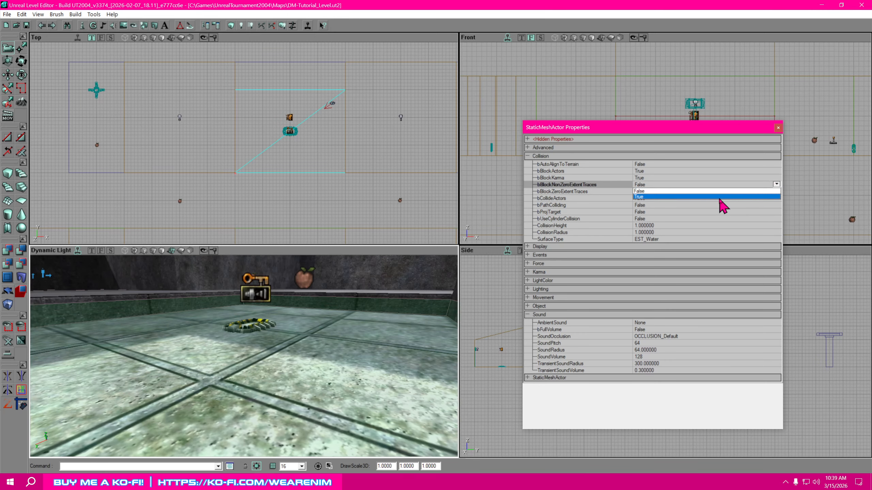
{"action": "left_click", "coordinate": [721, 197]}
{"action": "left_click", "coordinate": [777, 191]}
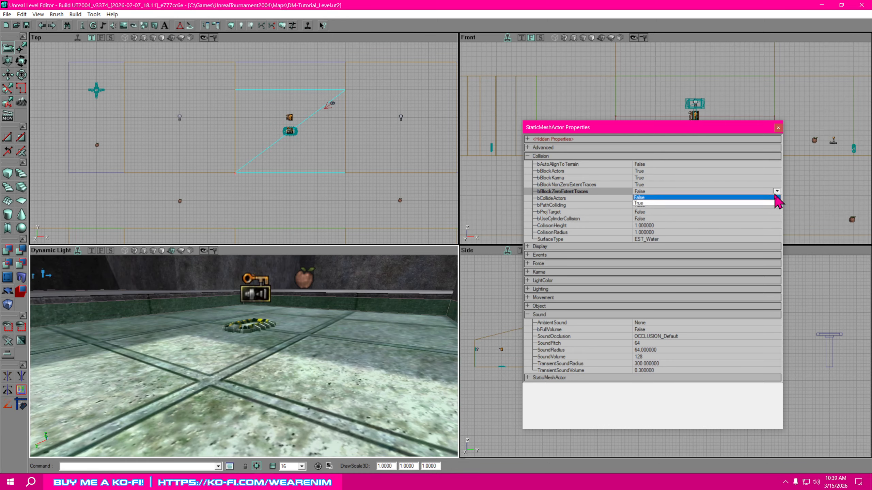
{"action": "left_click", "coordinate": [751, 204]}
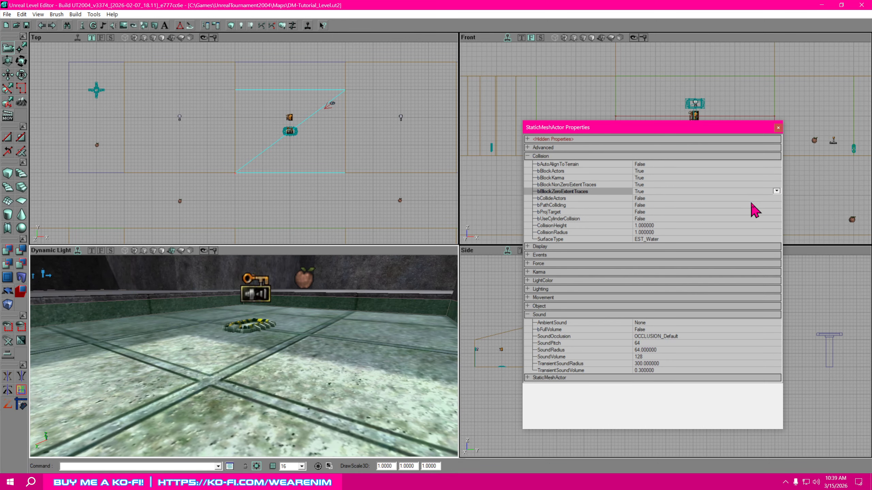
Step: Set the water mesh's bCollideActors and bPathColliding to True, close its properties and listen to the pool sound
{"action": "left_click", "coordinate": [773, 198]}
{"action": "left_click", "coordinate": [777, 198]}
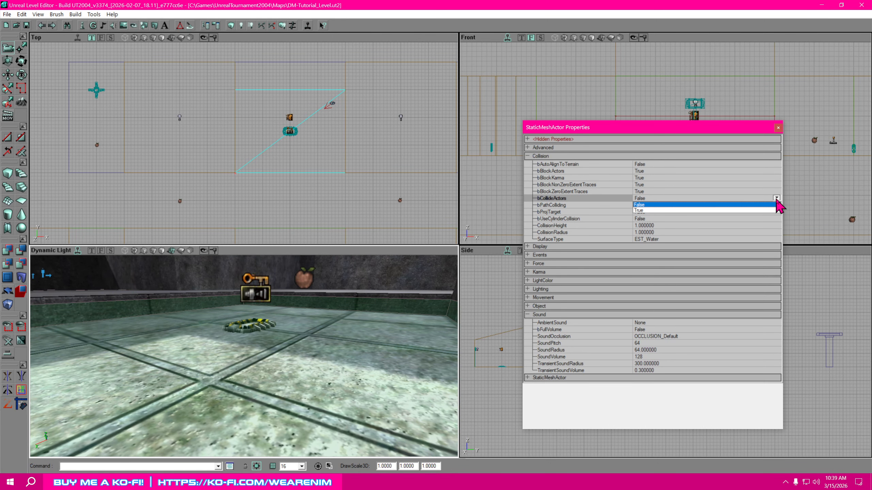
{"action": "left_click", "coordinate": [667, 210]}
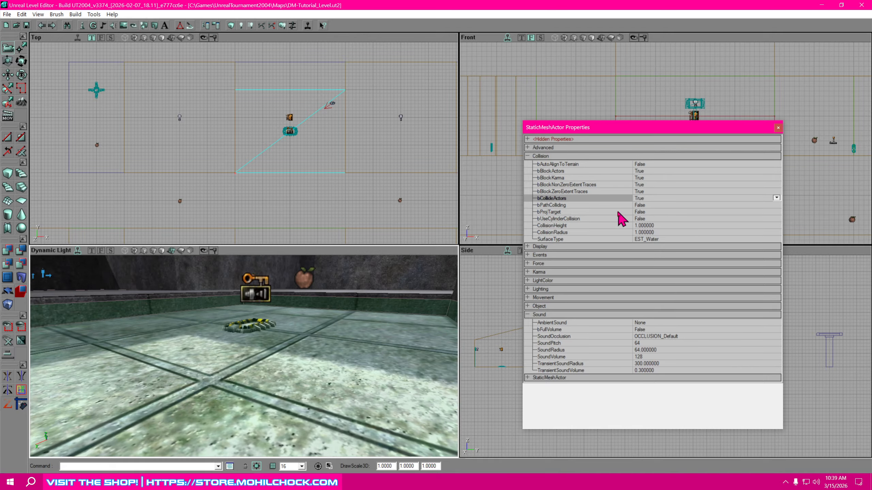
{"action": "left_click", "coordinate": [728, 206]}
{"action": "left_click", "coordinate": [776, 205]}
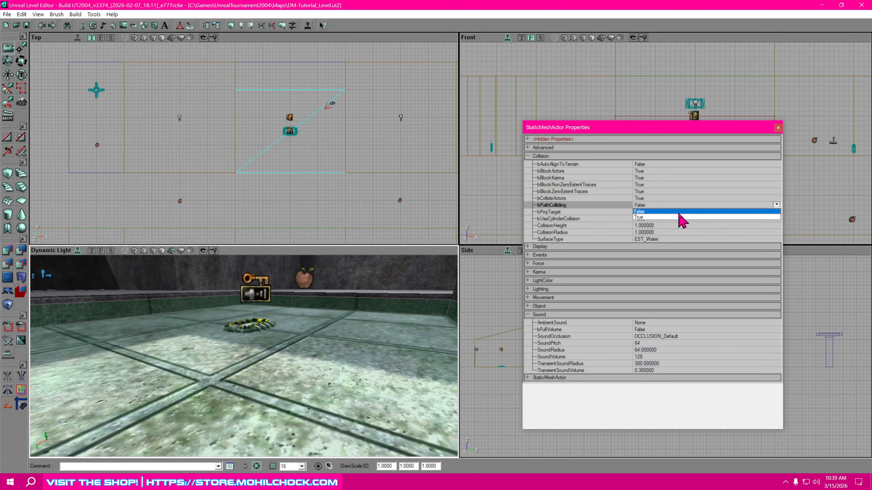
{"action": "left_click", "coordinate": [678, 211]}
{"action": "left_click", "coordinate": [779, 130]}
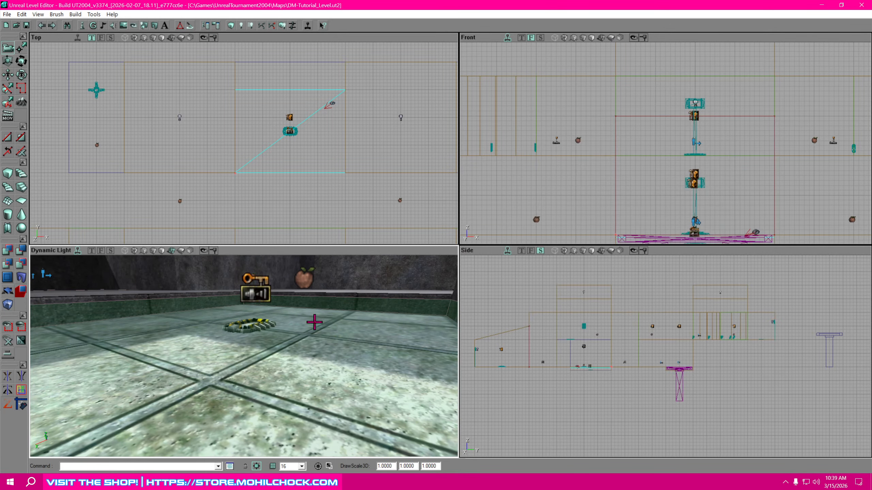
{"action": "mouse_move", "coordinate": [312, 318]}
{"action": "right_mouse_down"}
{"action": "mouse_move", "coordinate": [266, 275]}
{"action": "mouse_move", "coordinate": [260, 302]}
{"action": "mouse_move", "coordinate": [264, 268]}
{"action": "mouse_move", "coordinate": [265, 287]}
{"action": "mouse_move", "coordinate": [264, 269]}
{"action": "mouse_move", "coordinate": [270, 275]}
{"action": "right_mouse_up"}
{"action": "right_click_drag", "start_coordinate": [314, 401], "coordinate": [313, 391]}
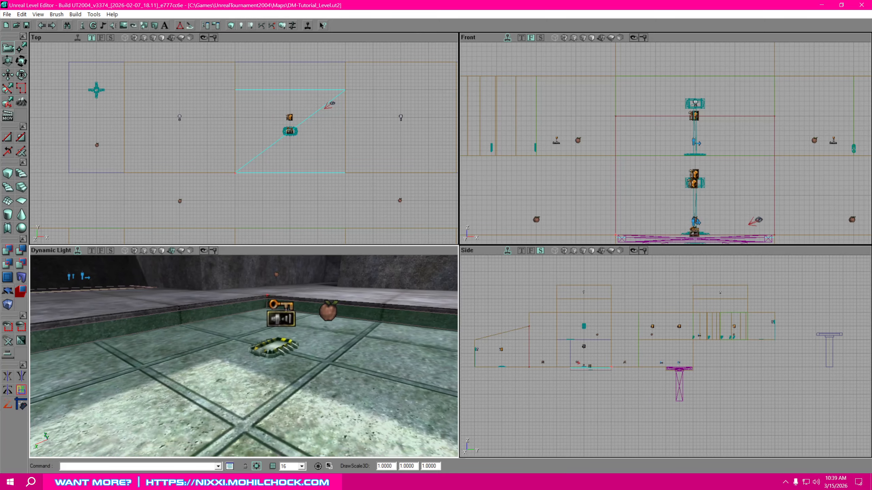
{"action": "right_click", "coordinate": [323, 385]}
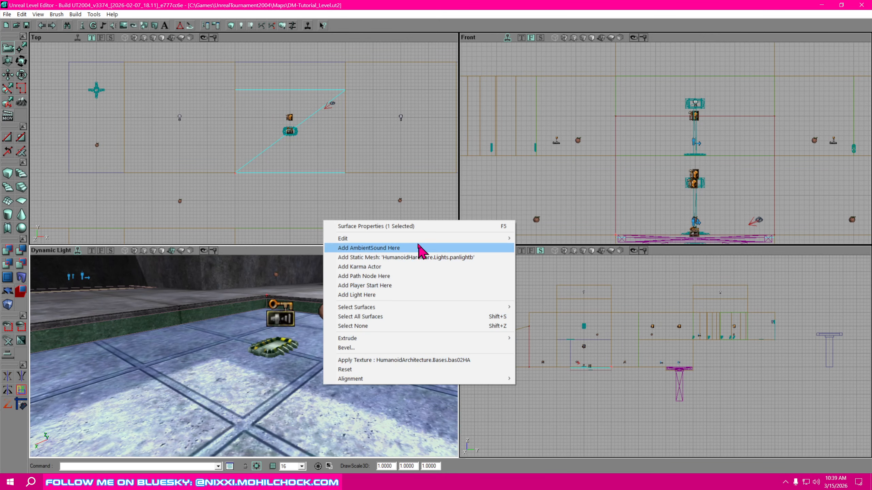
{"action": "left_click", "coordinate": [414, 226]}
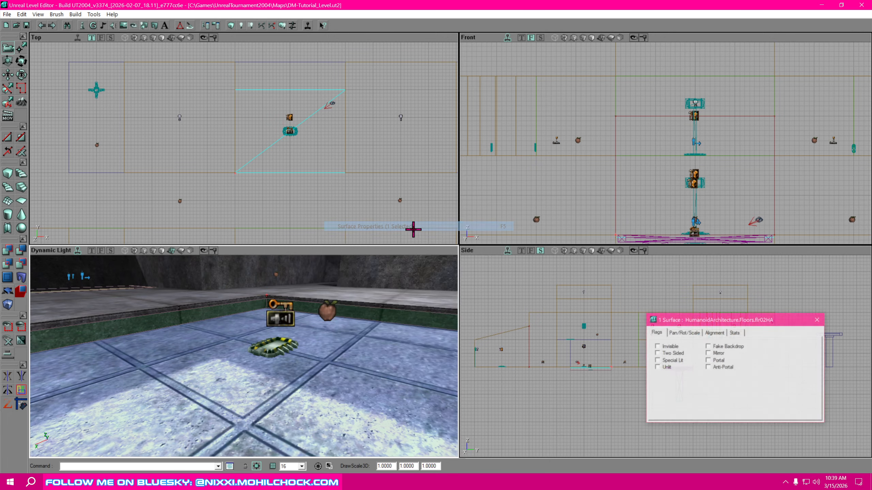
{"action": "left_click", "coordinate": [818, 320]}
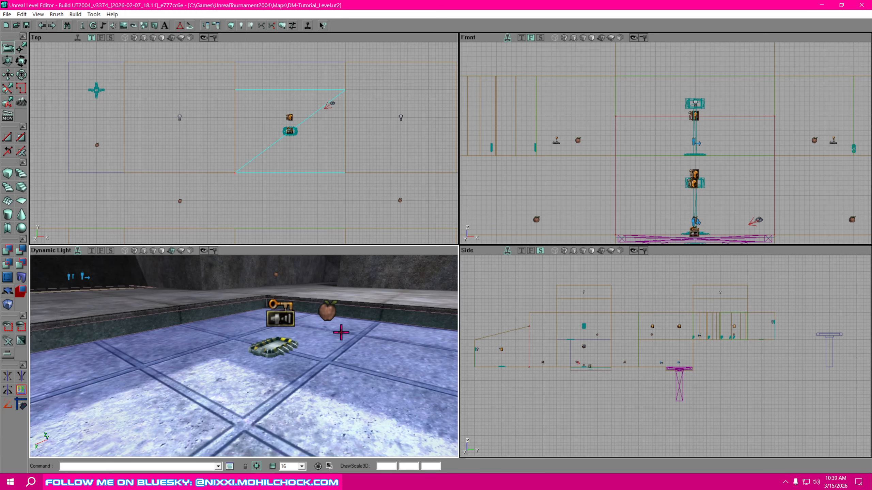
Step: Reopen the water mesh's collision properties and set bBlockActors and bBlockKarma back to False
{"action": "right_click", "coordinate": [267, 153]}
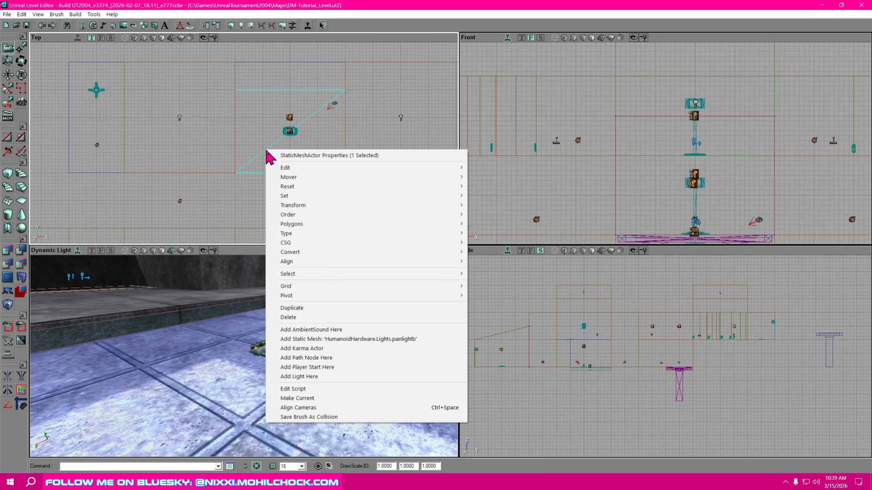
{"action": "left_click", "coordinate": [301, 156]}
{"action": "left_click", "coordinate": [616, 156]}
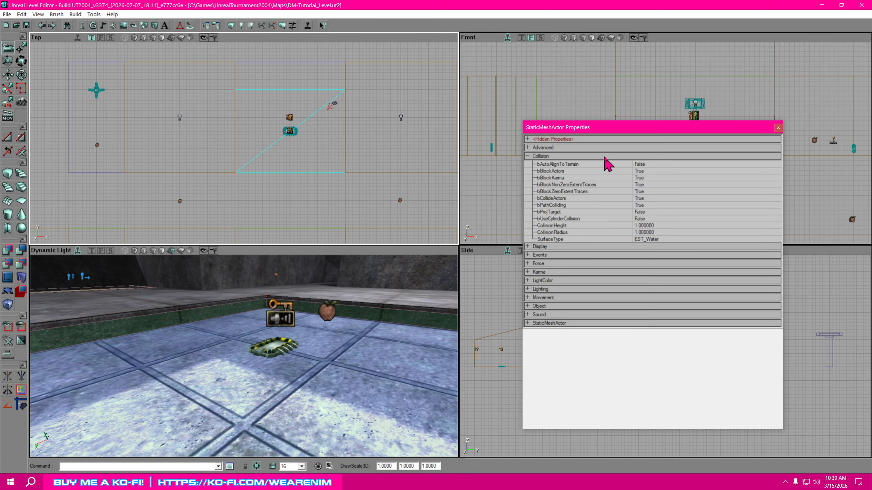
{"action": "left_click", "coordinate": [766, 171]}
{"action": "left_click", "coordinate": [777, 171]}
{"action": "left_click", "coordinate": [776, 182]}
{"action": "left_click", "coordinate": [776, 179]}
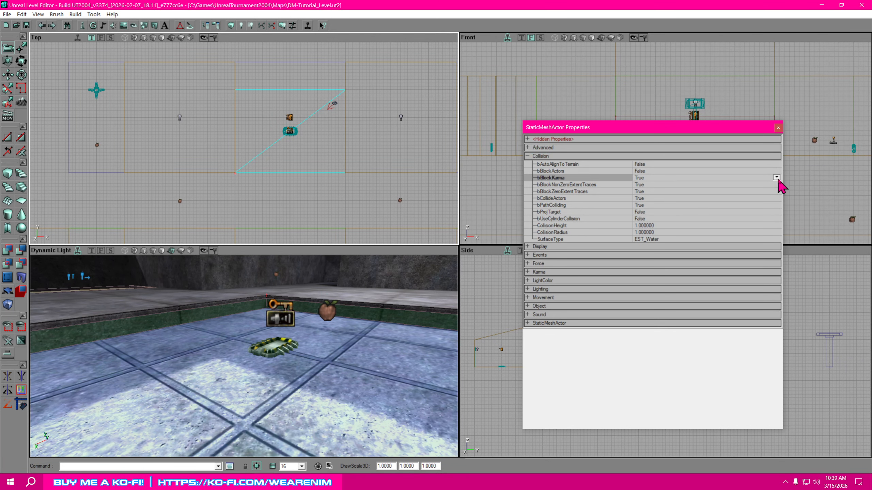
{"action": "left_click", "coordinate": [776, 177]}
{"action": "left_click", "coordinate": [778, 189]}
Step: Set the water mesh's bBlockNonZeroExtentTraces and bBlockZeroExtentTraces back to False
{"action": "left_click", "coordinate": [779, 184]}
{"action": "left_click", "coordinate": [777, 184]}
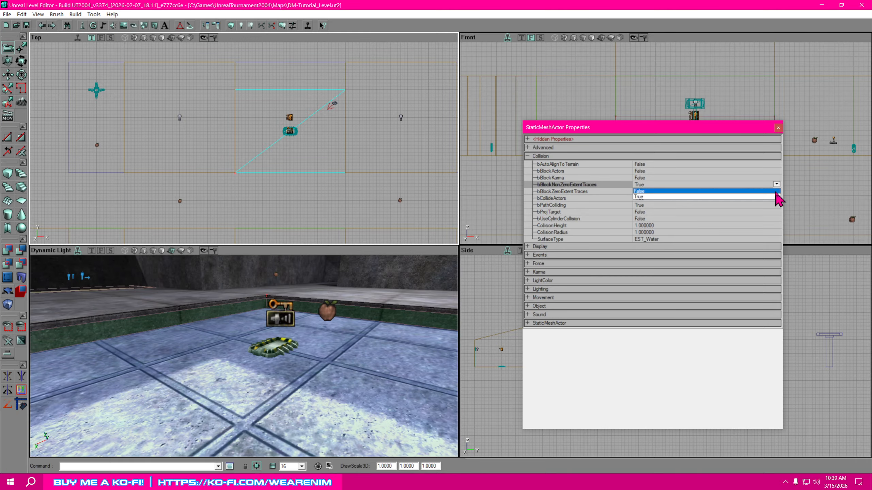
{"action": "left_click", "coordinate": [777, 192]}
{"action": "left_click", "coordinate": [775, 189]}
{"action": "left_click", "coordinate": [777, 191]}
{"action": "left_click", "coordinate": [774, 198]}
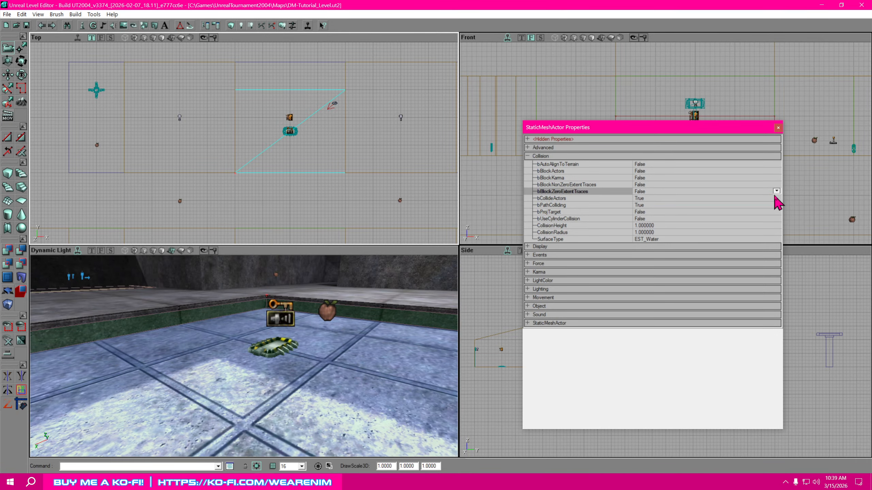
Step: Set the water mesh's bCollideActors and bPathColliding back to False and close its properties
{"action": "left_click", "coordinate": [777, 199]}
{"action": "left_click", "coordinate": [777, 198]}
{"action": "left_click", "coordinate": [768, 204]}
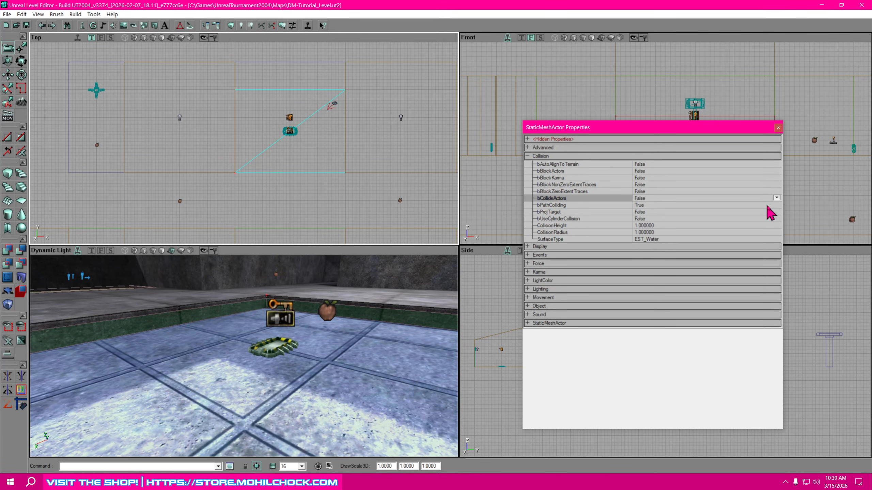
{"action": "left_click", "coordinate": [769, 205]}
{"action": "left_click", "coordinate": [774, 205]}
{"action": "left_click", "coordinate": [768, 211]}
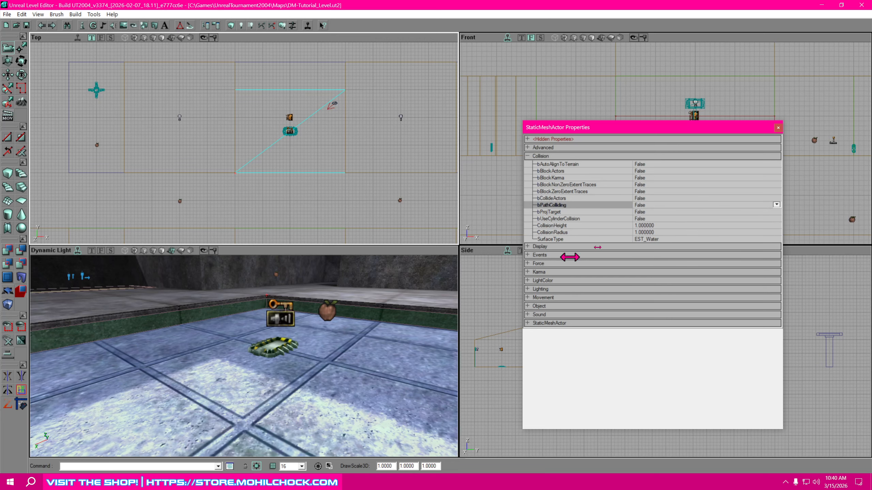
{"action": "left_click", "coordinate": [778, 127]}
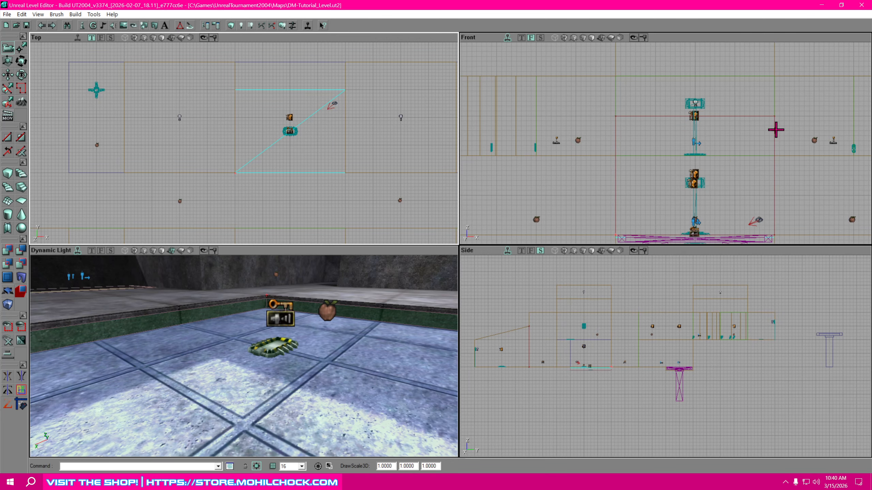
Step: Select the AmbientSound actor in the pool and set its SoundOcclusion to OCCLUSION_None
{"action": "left_click", "coordinate": [279, 320]}
{"action": "right_click", "coordinate": [281, 104]}
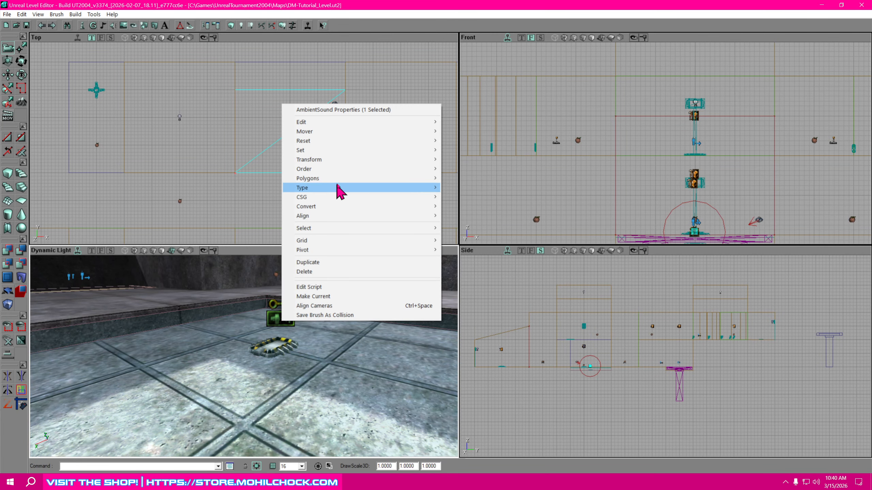
{"action": "left_click", "coordinate": [349, 110]}
{"action": "left_click", "coordinate": [528, 182]}
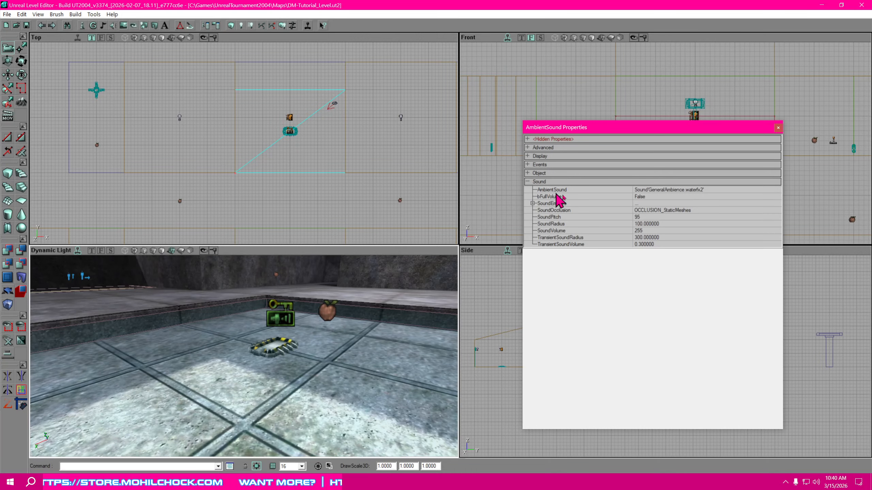
{"action": "left_click", "coordinate": [686, 210]}
{"action": "left_click", "coordinate": [777, 210]}
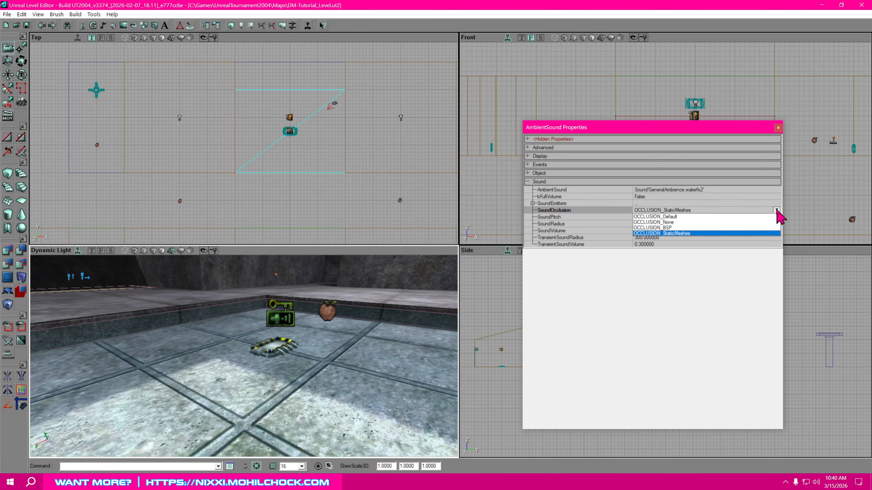
{"action": "left_click", "coordinate": [654, 222]}
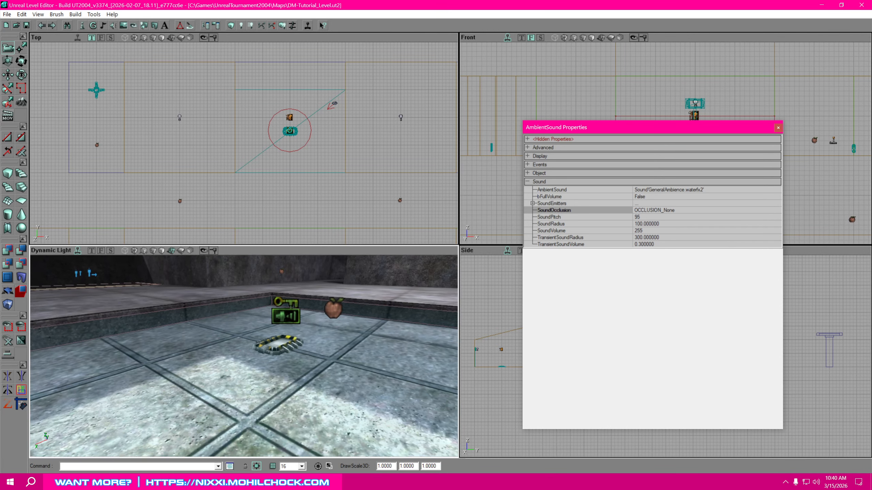
Step: Close the pool AmbientSound's properties, then reopen them and set SoundRadius to 256
{"action": "left_click_drag", "start_coordinate": [243, 357], "coordinate": [341, 386]}
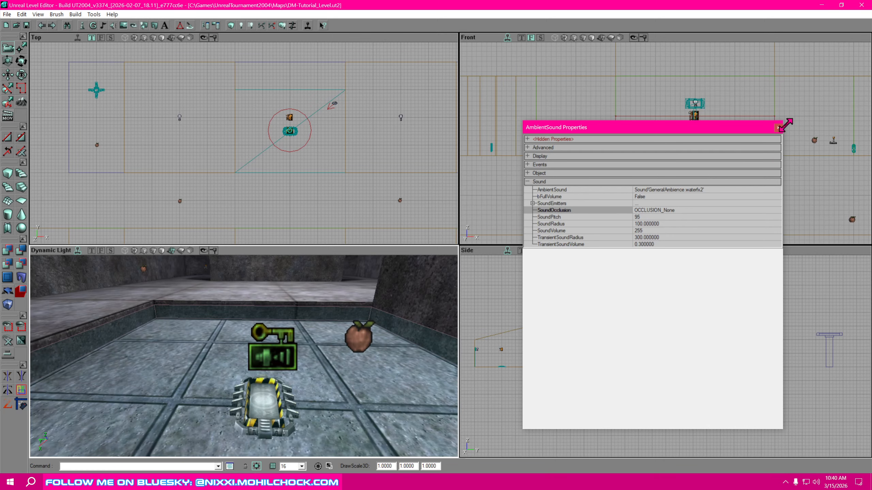
{"action": "left_click", "coordinate": [779, 128]}
{"action": "right_click_drag", "start_coordinate": [233, 432], "coordinate": [220, 410]}
{"action": "left_click_drag", "start_coordinate": [301, 379], "coordinate": [305, 380]}
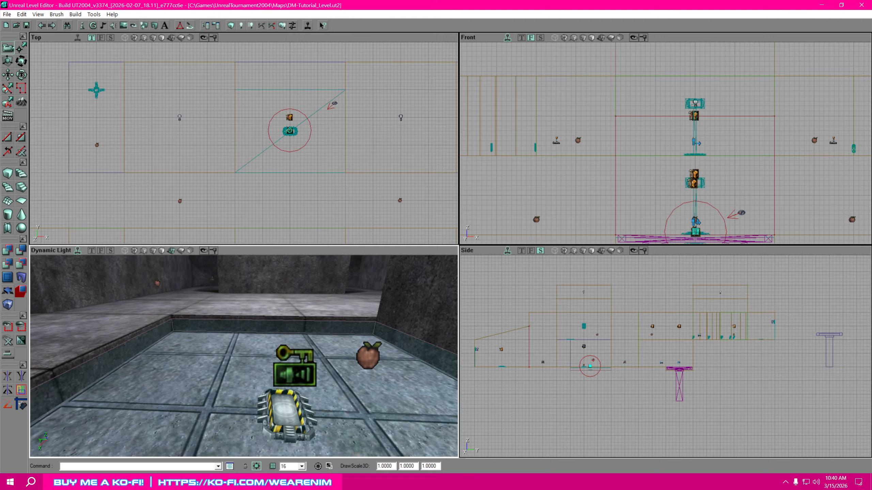
{"action": "left_click_drag", "start_coordinate": [681, 190], "coordinate": [643, 171]}
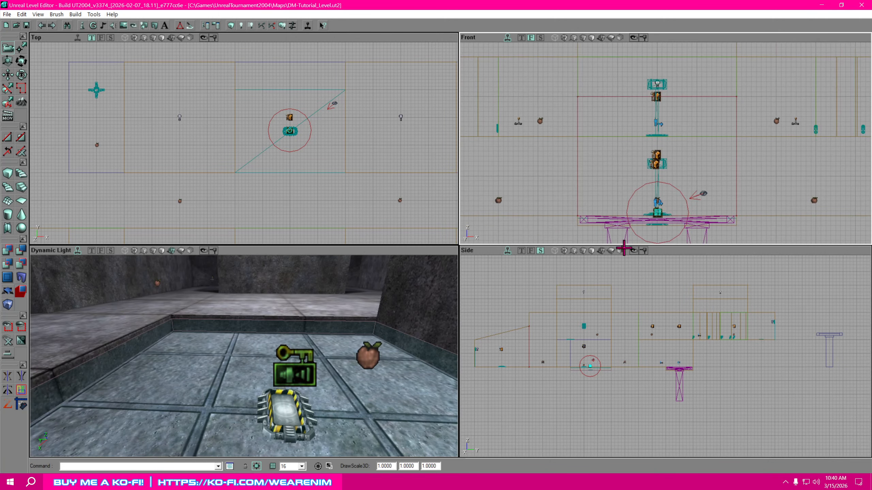
{"action": "mouse_move", "coordinate": [344, 375]}
{"action": "left_mouse_down"}
{"action": "mouse_move", "coordinate": [357, 395]}
{"action": "mouse_move", "coordinate": [357, 360]}
{"action": "mouse_move", "coordinate": [355, 369]}
{"action": "left_mouse_up"}
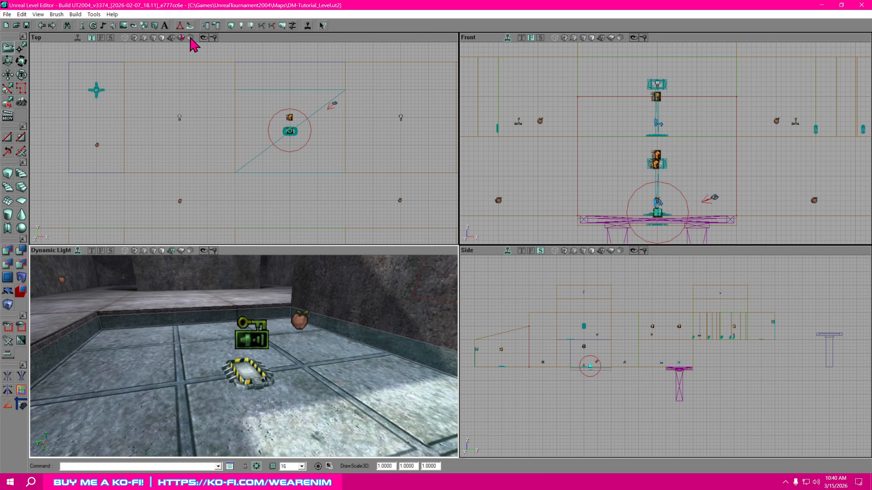
{"action": "left_click", "coordinate": [206, 26]}
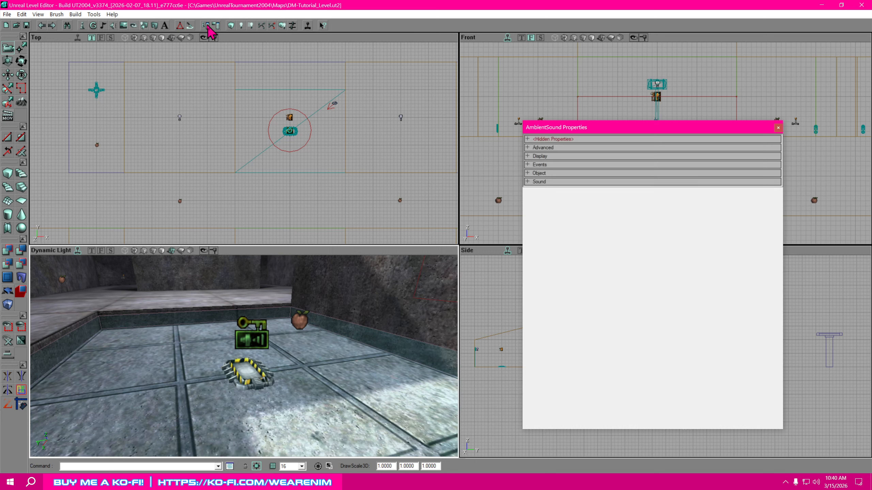
{"action": "left_click", "coordinate": [537, 181]}
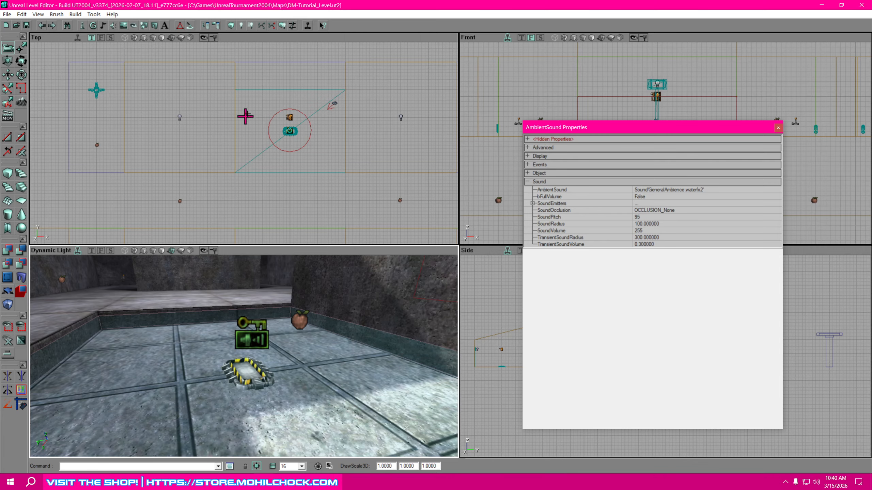
{"action": "left_click", "coordinate": [654, 223]}
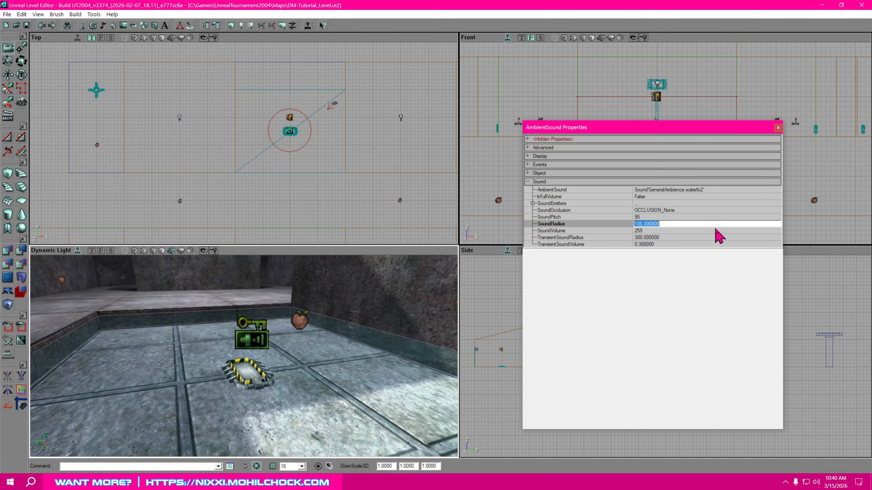
{"action": "type", "text": "256"}
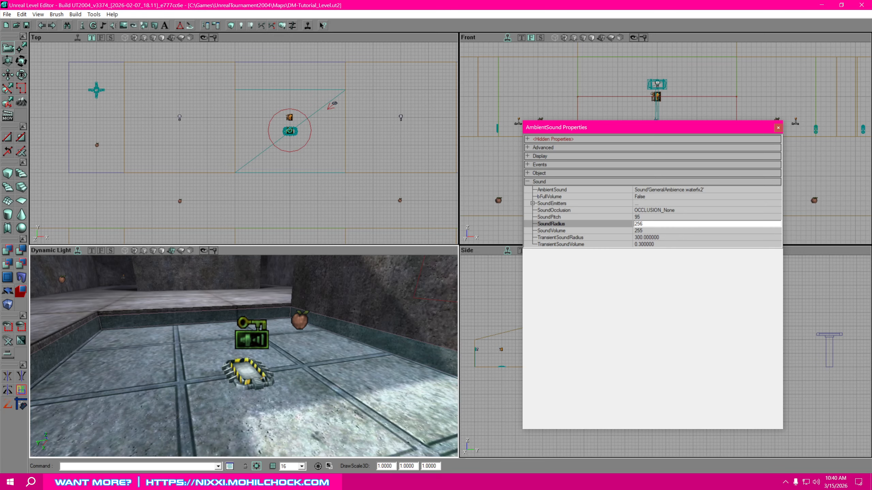
{"action": "key", "text": "Return"}
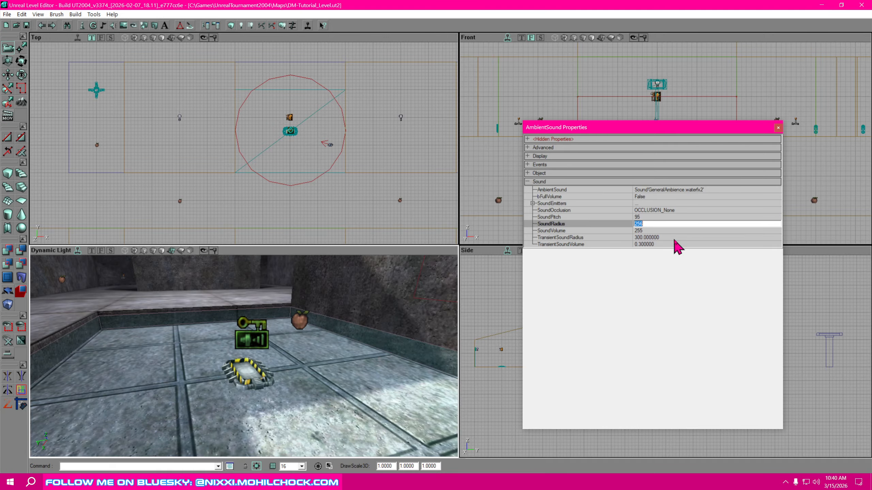
Step: Set the pool AmbientSound's TransientSoundRadius to 128
{"action": "left_click", "coordinate": [687, 237]}
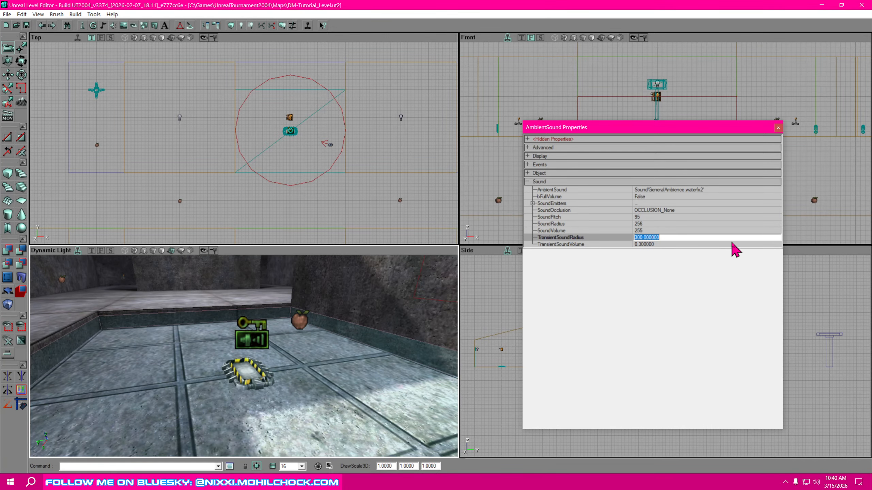
{"action": "type", "text": "128"}
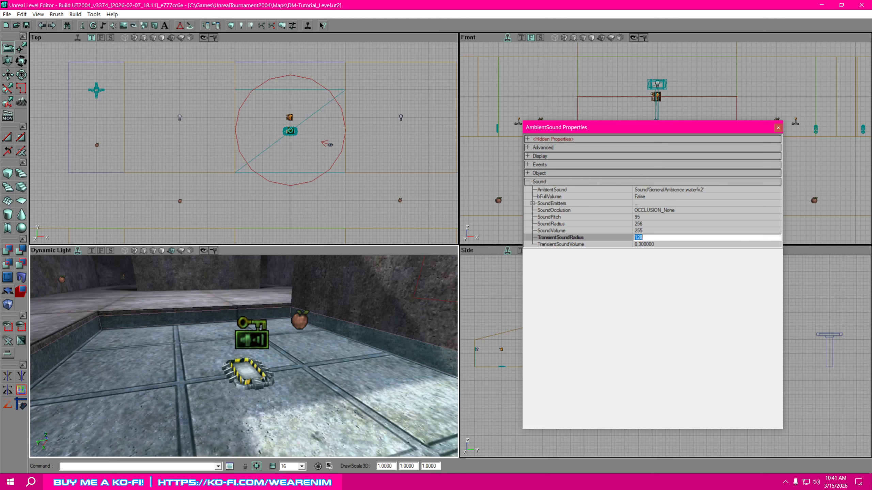
{"action": "key", "text": "Return"}
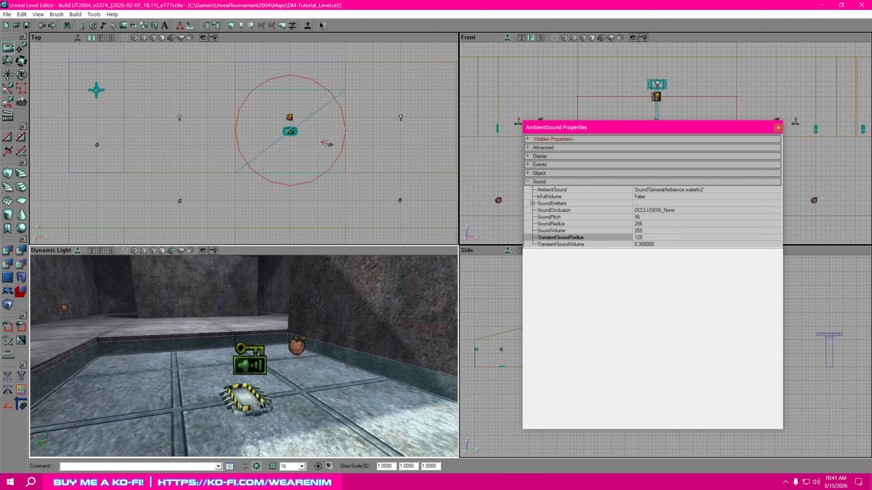
Step: Check how the water sound carries around the pool and set the AmbientSound's SoundVolume to 127
{"action": "mouse_move", "coordinate": [243, 356]}
{"action": "left_mouse_down"}
{"action": "mouse_move", "coordinate": [251, 334]}
{"action": "mouse_move", "coordinate": [249, 368]}
{"action": "left_mouse_up"}
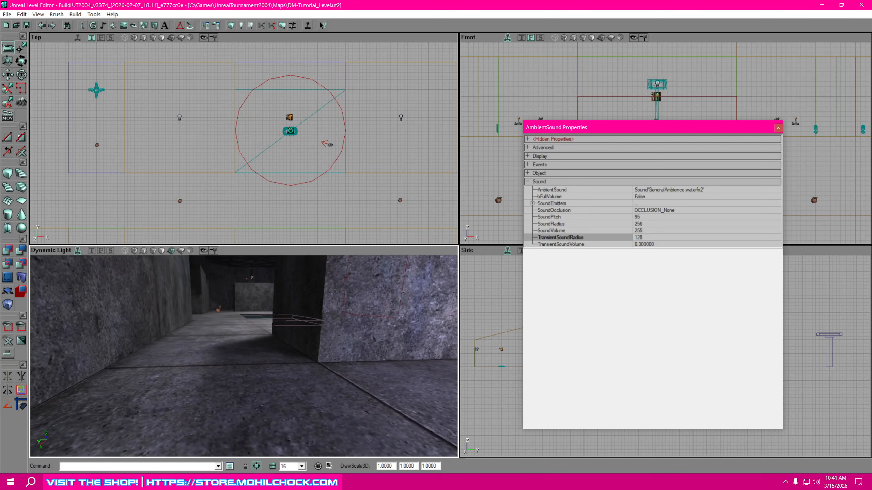
{"action": "left_click_drag", "start_coordinate": [244, 343], "coordinate": [241, 374]}
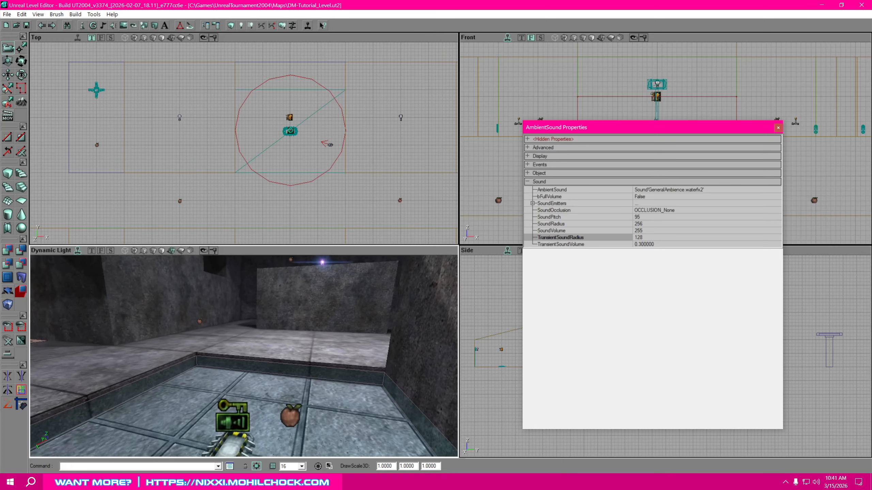
{"action": "left_click_drag", "start_coordinate": [244, 354], "coordinate": [258, 364]}
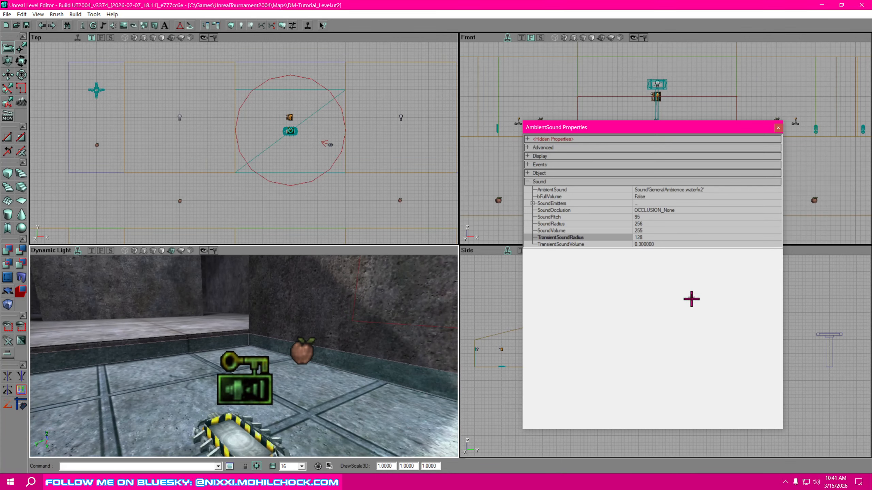
{"action": "left_click", "coordinate": [652, 231]}
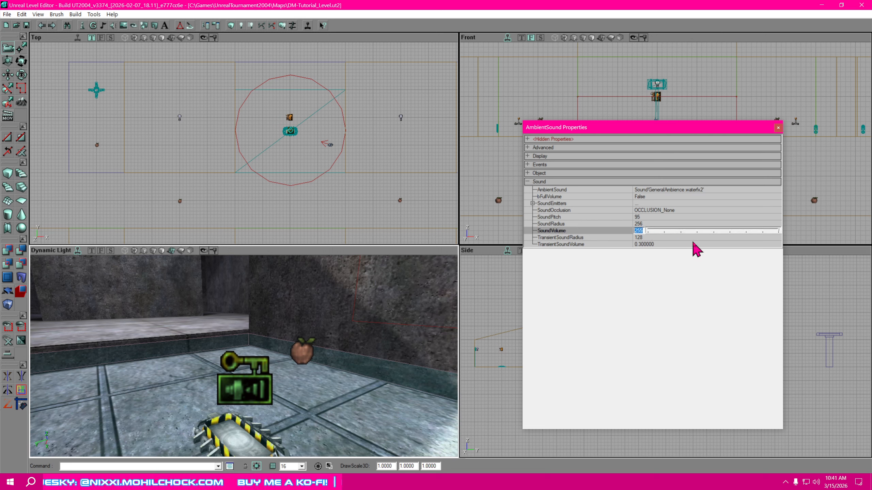
{"action": "type", "text": "127"}
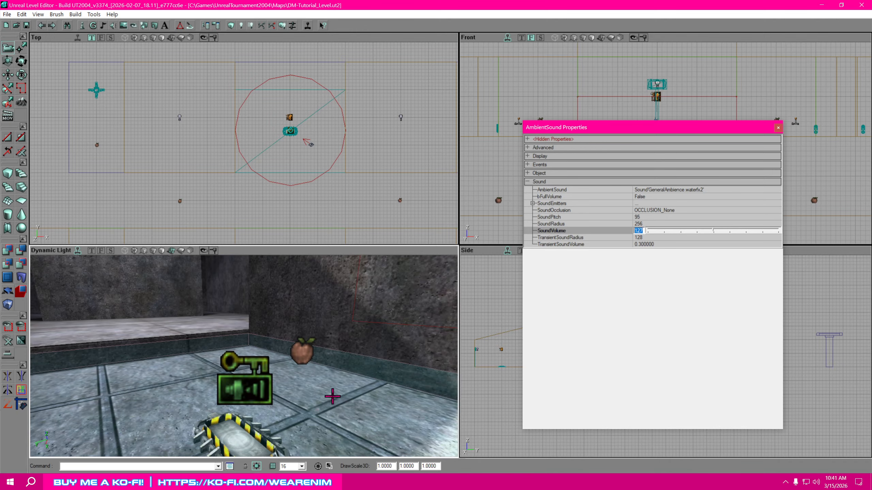
Step: Check the water sound near the pool and from the distant corridor, then close the AmbientSound's properties
{"action": "right_click_drag", "start_coordinate": [333, 396], "coordinate": [309, 404]}
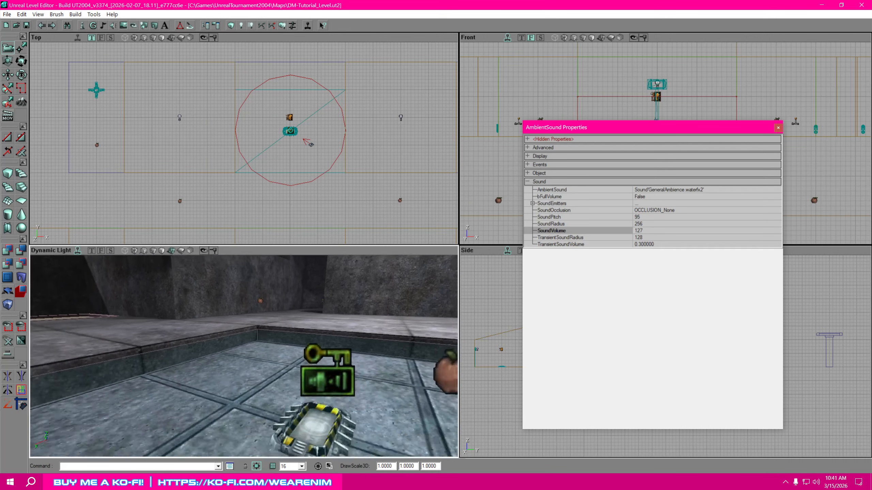
{"action": "left_click_drag", "start_coordinate": [309, 388], "coordinate": [332, 448]}
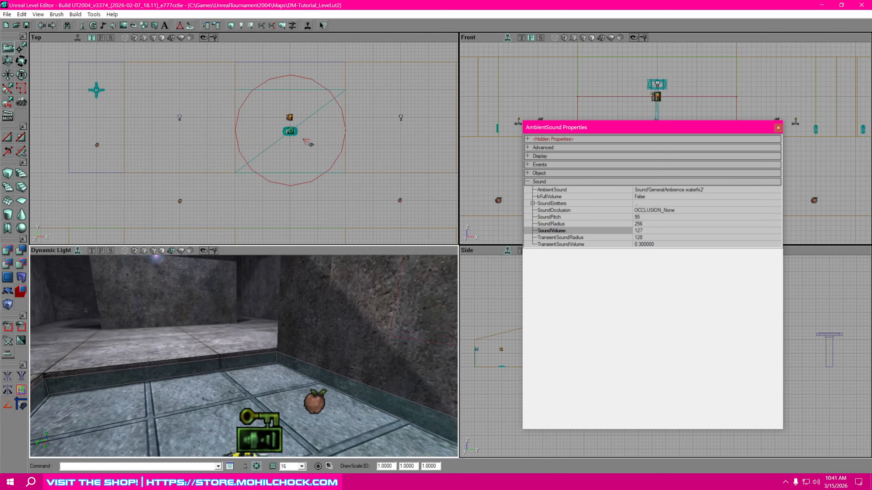
{"action": "left_click_drag", "start_coordinate": [255, 357], "coordinate": [252, 400]}
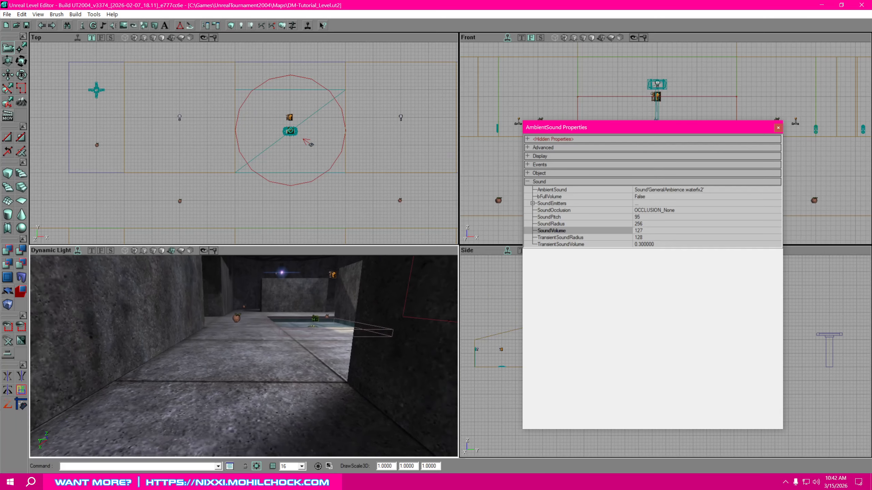
{"action": "left_click_drag", "start_coordinate": [244, 357], "coordinate": [247, 388]}
{"action": "left_click_drag", "start_coordinate": [244, 357], "coordinate": [317, 387]}
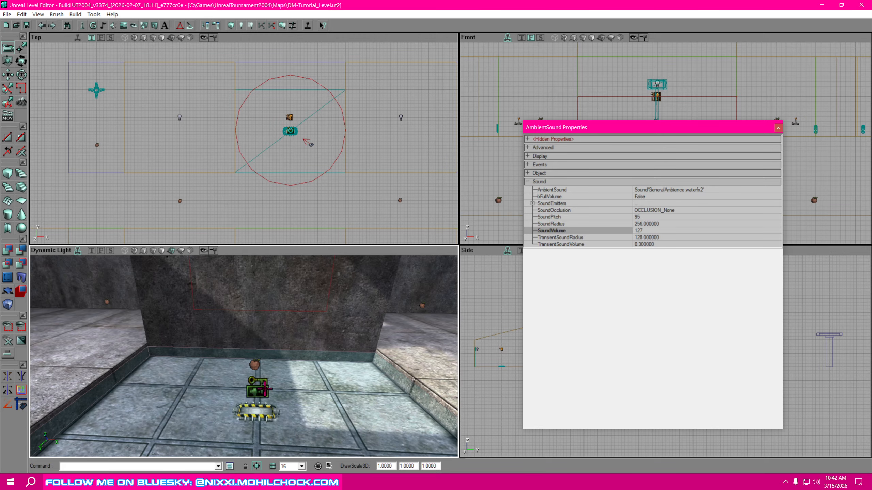
{"action": "left_click", "coordinate": [778, 129]}
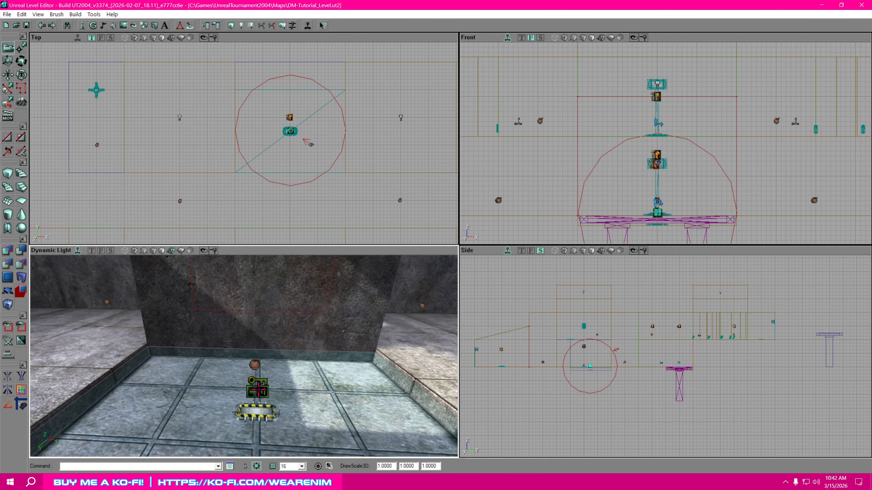
{"action": "right_click", "coordinate": [258, 171]}
{"action": "left_click", "coordinate": [335, 178]}
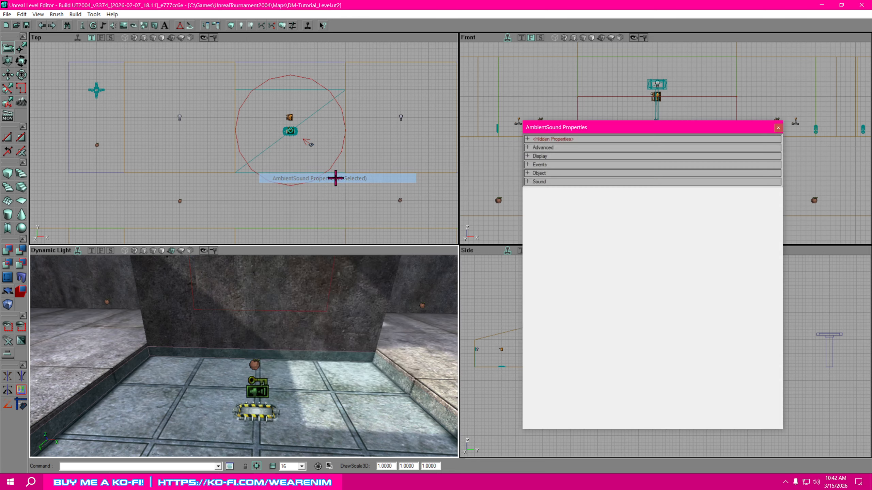
{"action": "left_click", "coordinate": [778, 127]}
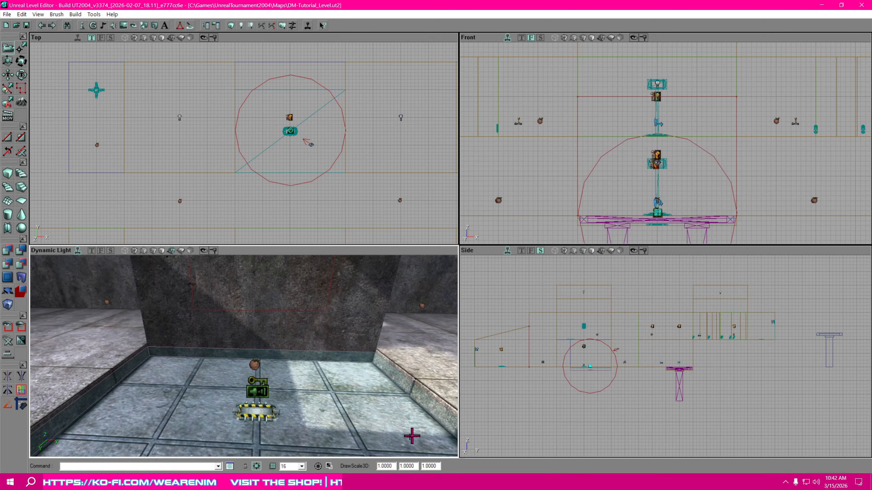
Step: Duplicate the pool's AmbientSound and move the copy in the Top view to the outer wall of the small end room
{"action": "right_click", "coordinate": [266, 398]}
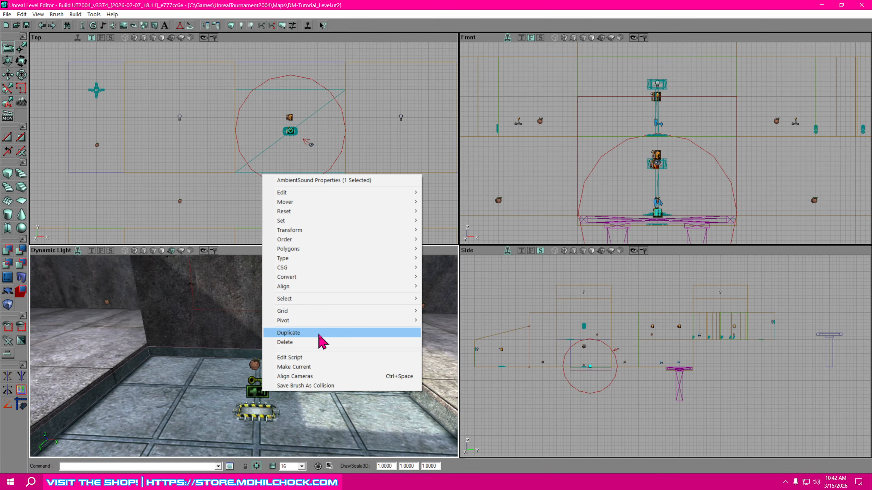
{"action": "left_click", "coordinate": [288, 332]}
{"action": "scroll", "coordinate": [564, 163], "scroll_direction": "up", "scroll_amount": 2}
{"action": "left_click_drag", "start_coordinate": [316, 84], "coordinate": [247, 99]}
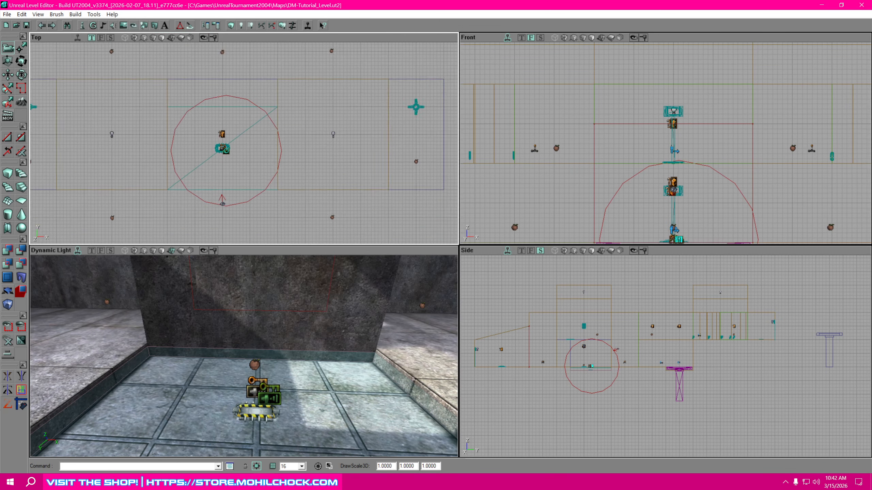
{"action": "scroll", "coordinate": [327, 70], "scroll_direction": "down", "scroll_amount": 5}
{"action": "left_click_drag", "start_coordinate": [327, 70], "coordinate": [371, 88]}
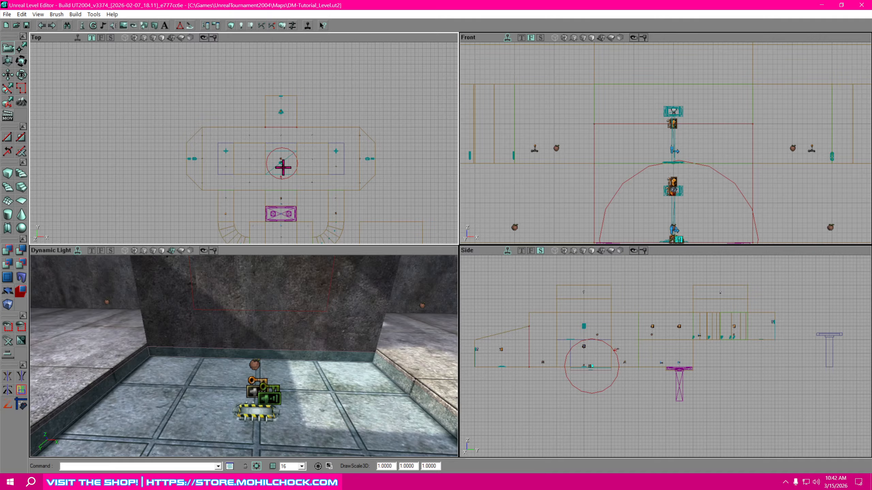
{"action": "left_click_drag", "start_coordinate": [283, 168], "coordinate": [281, 102], "text": "ctrl"}
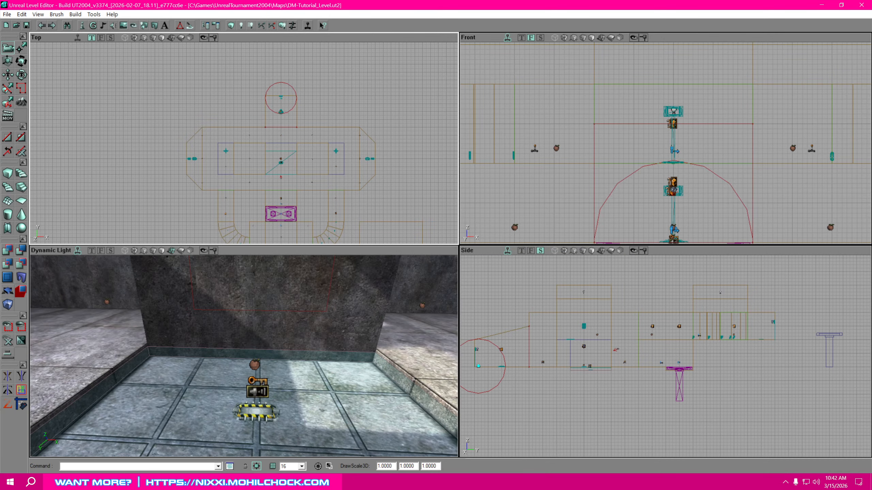
Step: Raise the duplicated AmbientSound in the Side view to the height of the wall light and place it beside the fixture
{"action": "left_click_drag", "start_coordinate": [322, 340], "coordinate": [320, 292]}
{"action": "left_click_drag", "start_coordinate": [633, 375], "coordinate": [633, 339]}
{"action": "scroll", "coordinate": [628, 375], "scroll_direction": "up", "scroll_amount": 3}
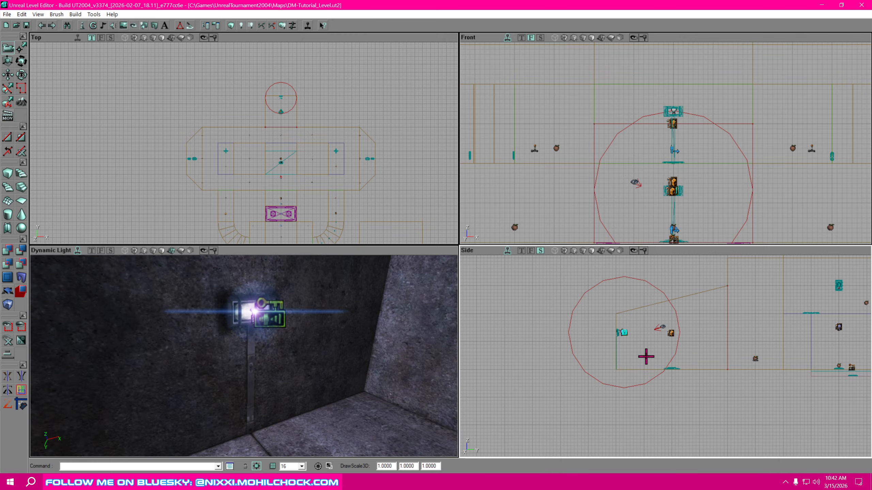
{"action": "scroll", "coordinate": [646, 356], "scroll_direction": "up", "scroll_amount": 5}
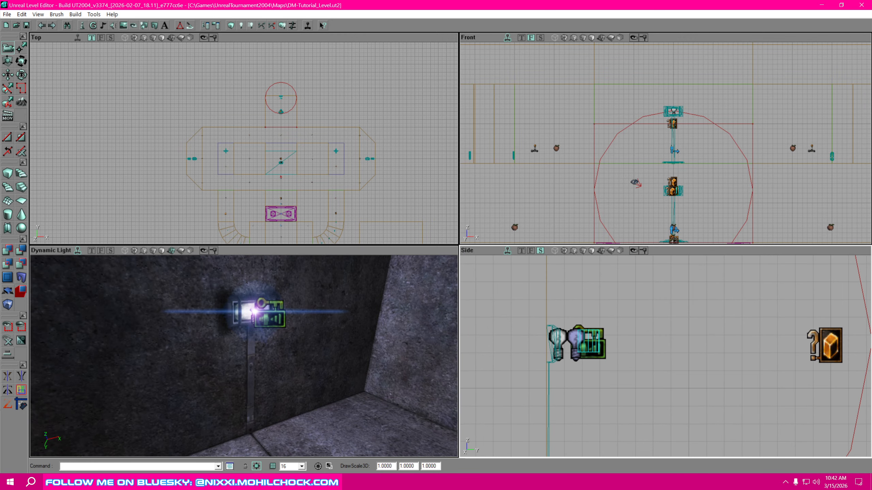
Step: Open the sound browser, switch to the IndoorAmbience package and load the entire package
{"action": "left_click_drag", "start_coordinate": [871, 89], "coordinate": [280, 38]}
{"action": "scroll", "coordinate": [96, 165], "scroll_direction": "up", "scroll_amount": 15}
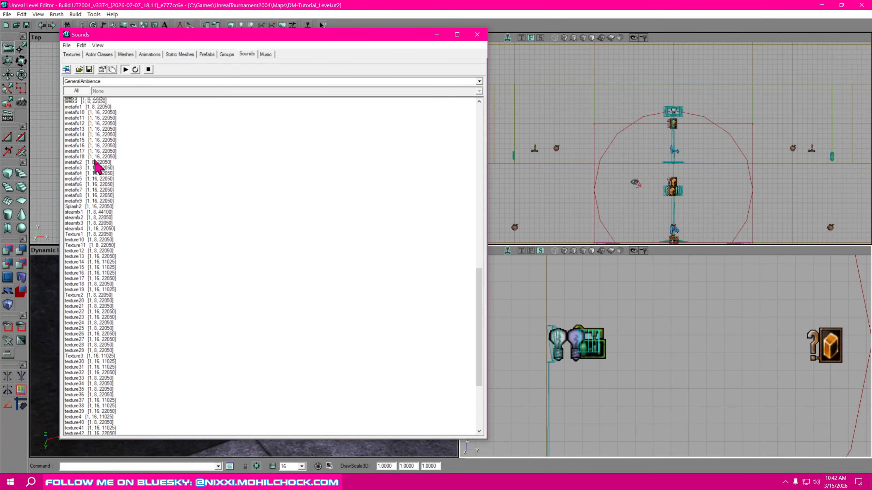
{"action": "scroll", "coordinate": [97, 167], "scroll_direction": "up", "scroll_amount": 18}
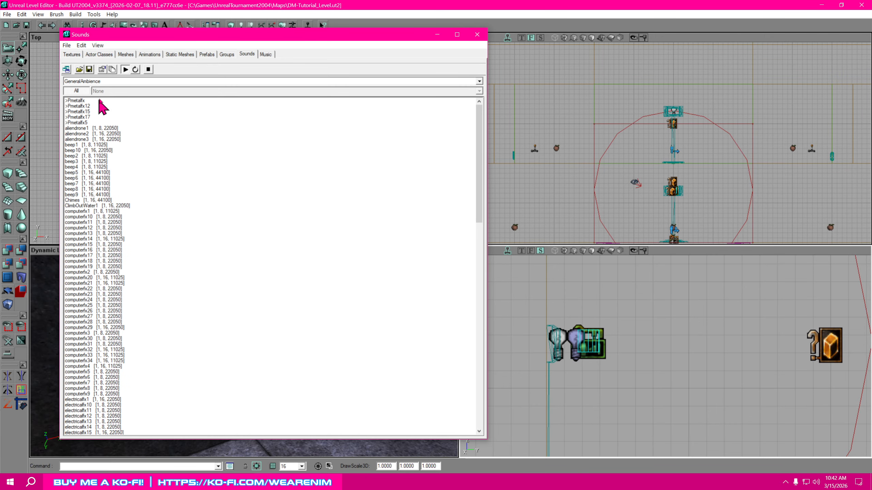
{"action": "left_click", "coordinate": [103, 82]}
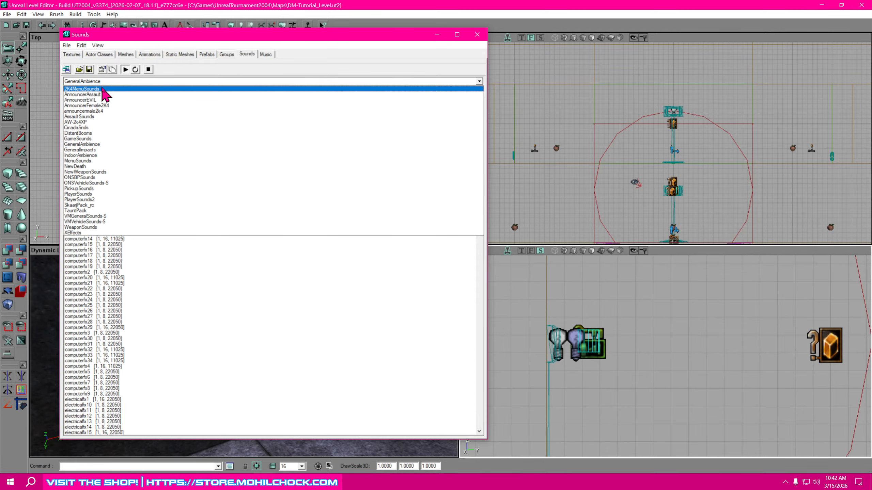
{"action": "left_click", "coordinate": [96, 155]}
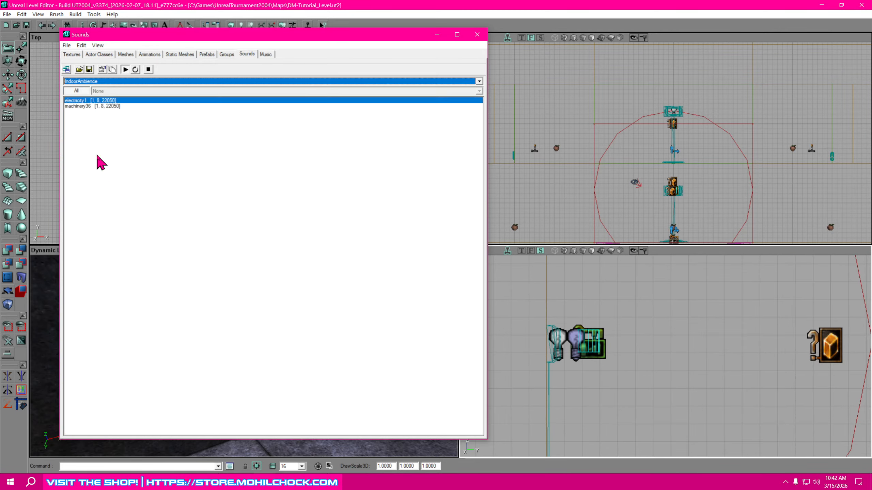
{"action": "left_click", "coordinate": [113, 69]}
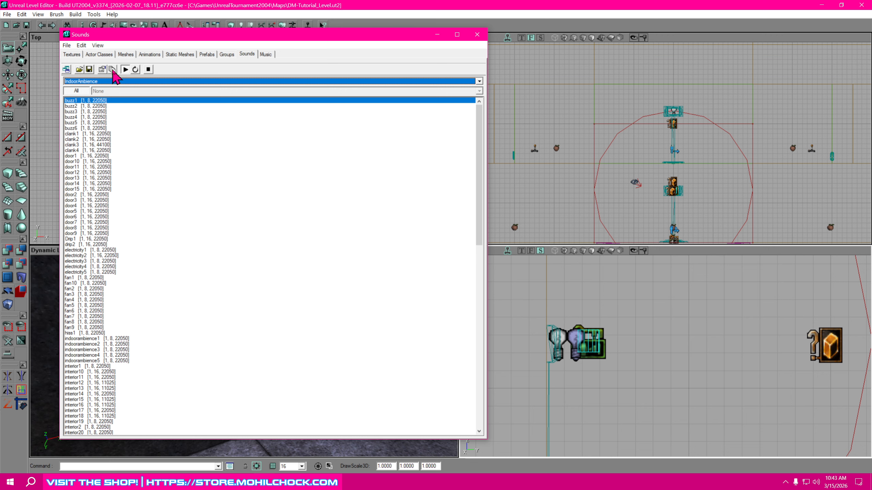
Step: Preview the buzz6 and buzz5 sounds of the IndoorAmbience package, then select buzz4
{"action": "left_click", "coordinate": [77, 128]}
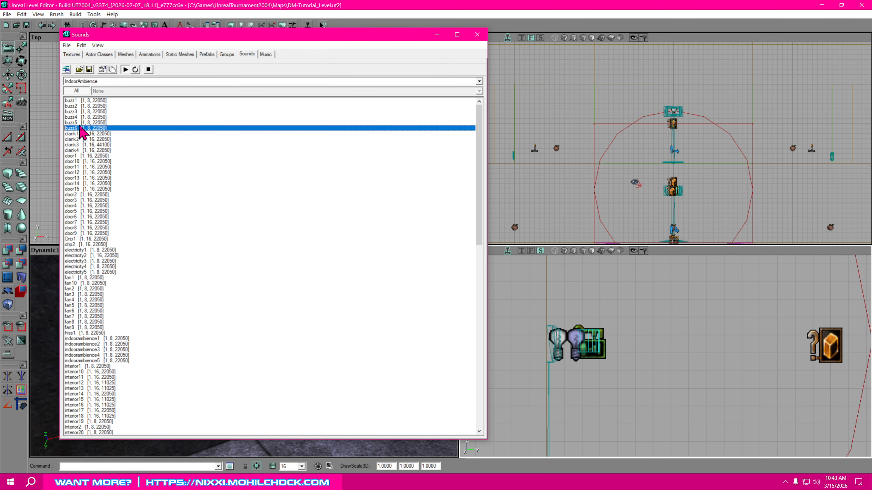
{"action": "left_click", "coordinate": [80, 122]}
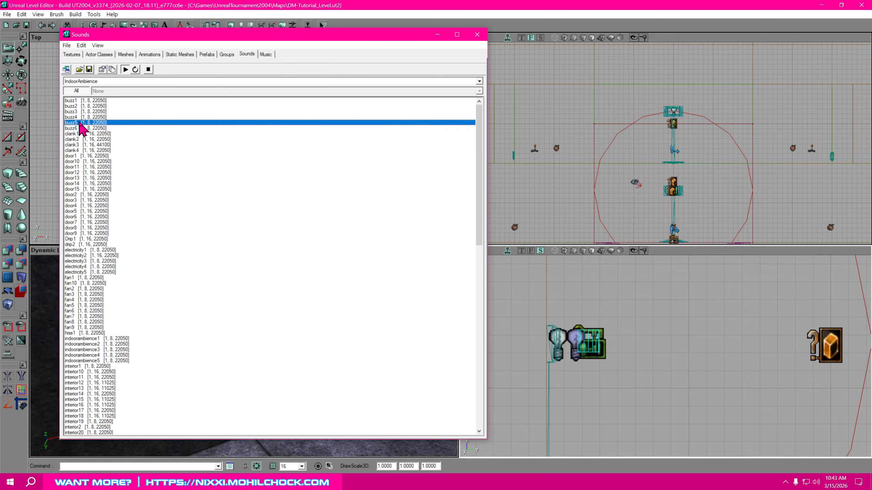
{"action": "left_click", "coordinate": [76, 117]}
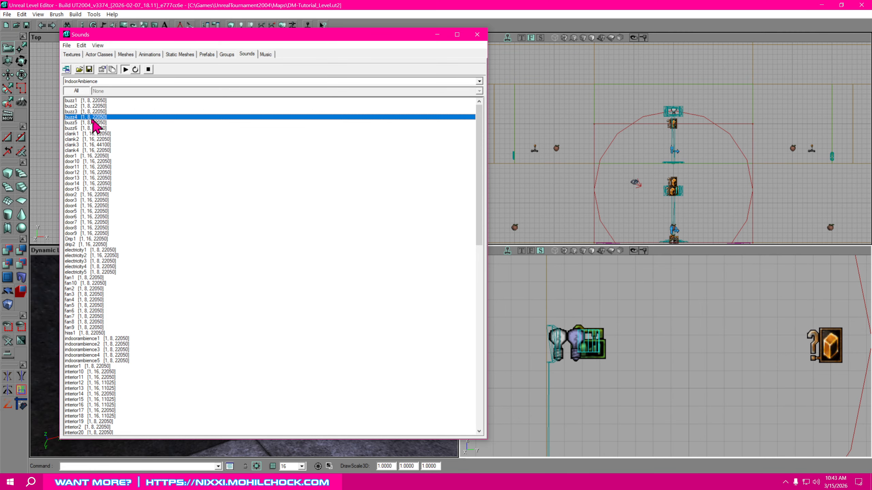
Step: Assign the selected IndoorAmbience buzz4 sound to the AmbientSound actor beside the end room's wall light
{"action": "left_click_drag", "start_coordinate": [202, 36], "coordinate": [552, 43]}
{"action": "right_click", "coordinate": [280, 323]}
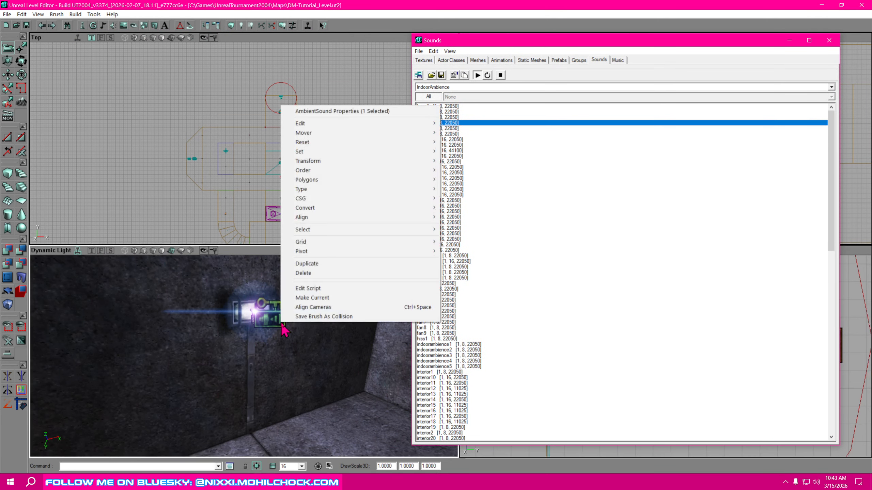
{"action": "left_click", "coordinate": [338, 112]}
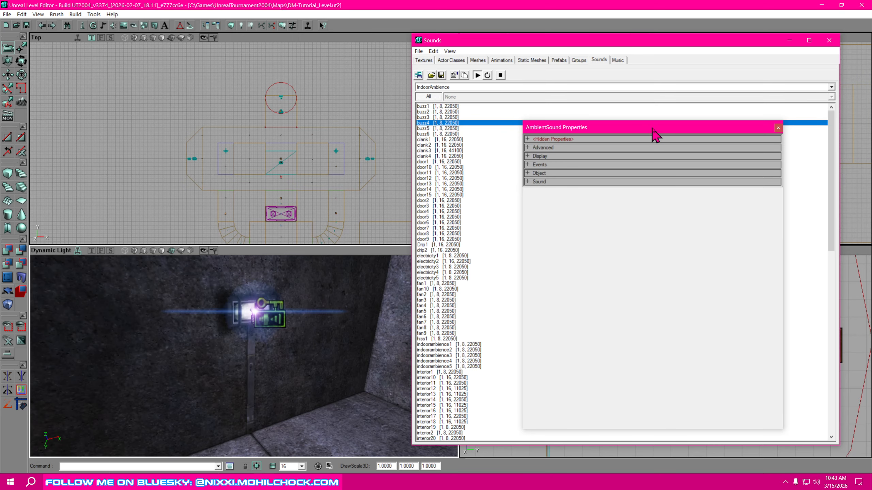
{"action": "left_click_drag", "start_coordinate": [654, 129], "coordinate": [234, 118]}
{"action": "left_click", "coordinate": [119, 169]}
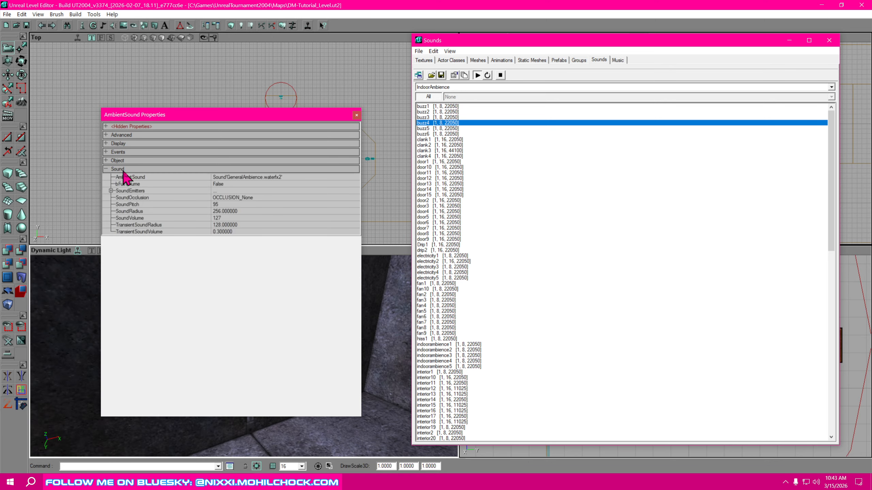
{"action": "left_click", "coordinate": [290, 177]}
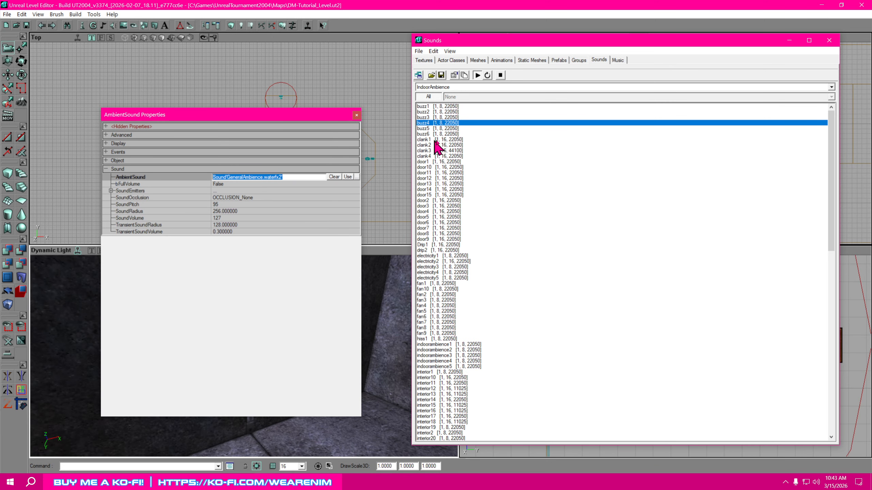
{"action": "left_click", "coordinate": [347, 177]}
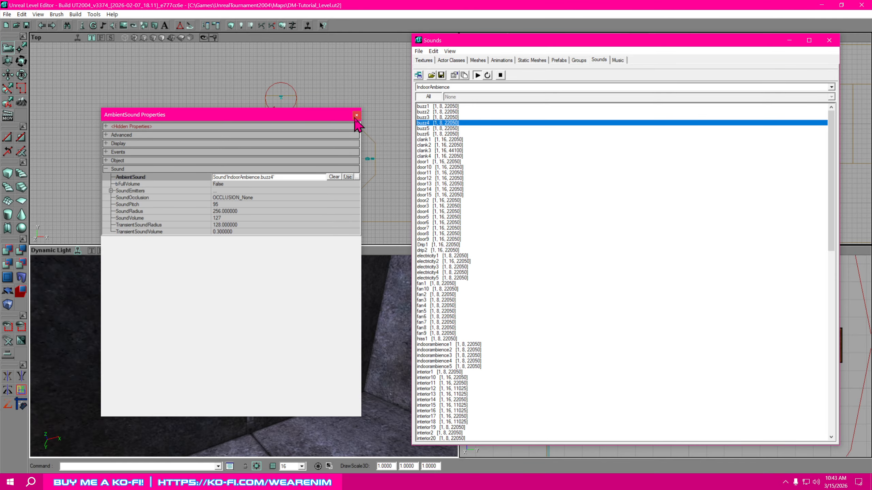
Step: Set the wall light sound's SoundPitch to 63 and listen to it from a distance and close to the fixture
{"action": "left_click", "coordinate": [216, 205]}
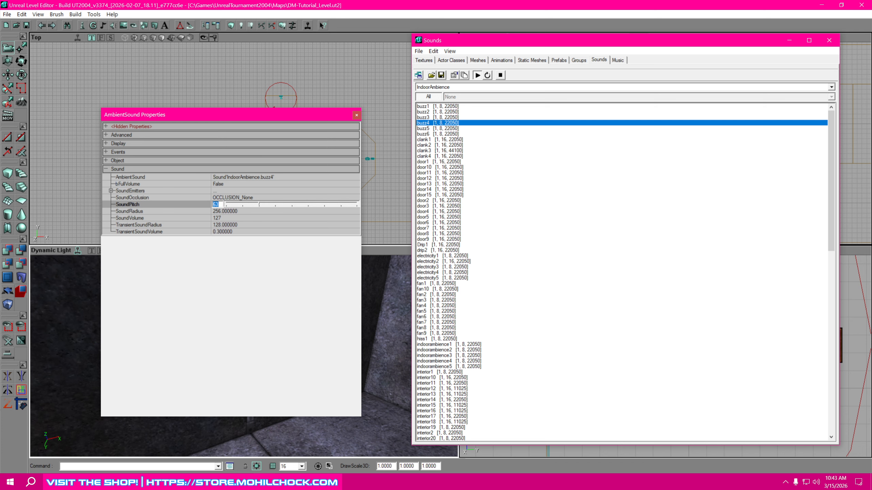
{"action": "left_click_drag", "start_coordinate": [338, 116], "coordinate": [640, 111]}
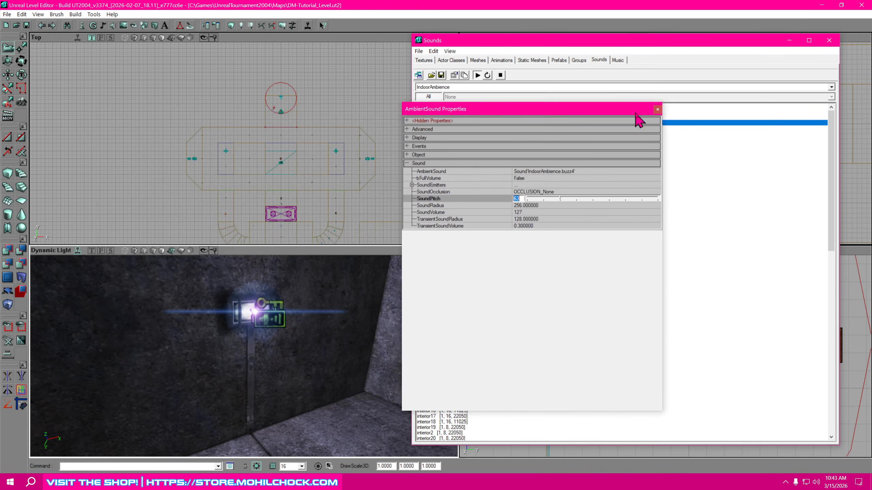
{"action": "left_click_drag", "start_coordinate": [322, 330], "coordinate": [369, 278]}
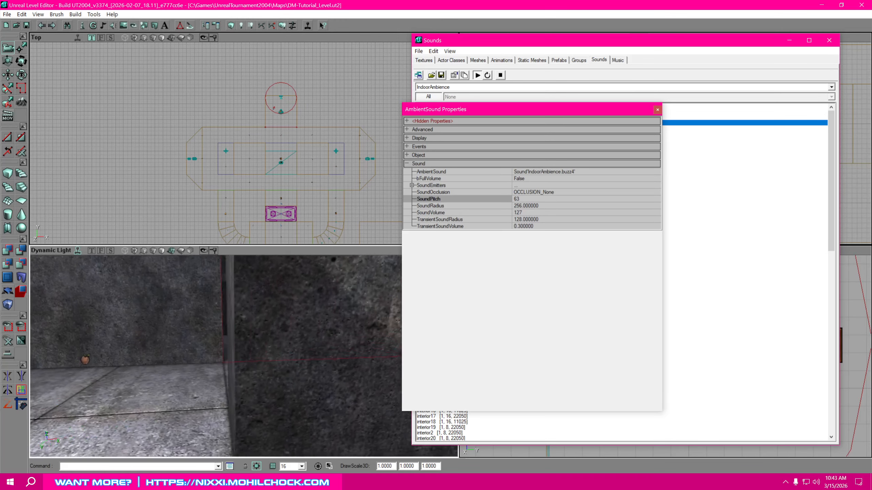
{"action": "left_click_drag", "start_coordinate": [241, 357], "coordinate": [243, 295]}
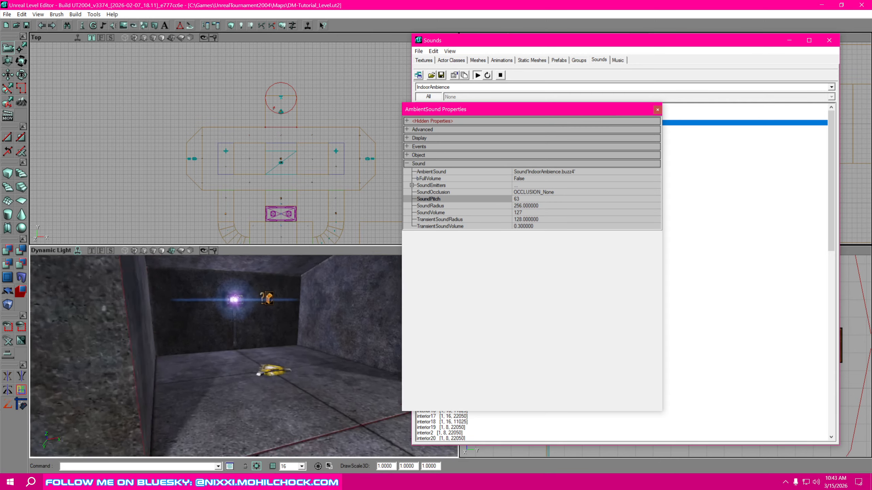
{"action": "left_click_drag", "start_coordinate": [240, 357], "coordinate": [249, 278]}
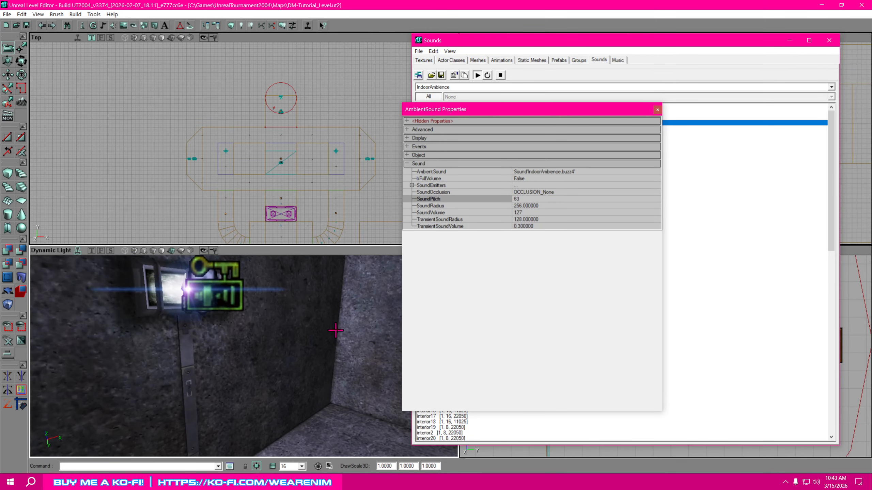
Step: Set the buzz sound's SoundVolume to 63, listen around the wall light, and close the properties and sound browser
{"action": "left_click", "coordinate": [542, 212]}
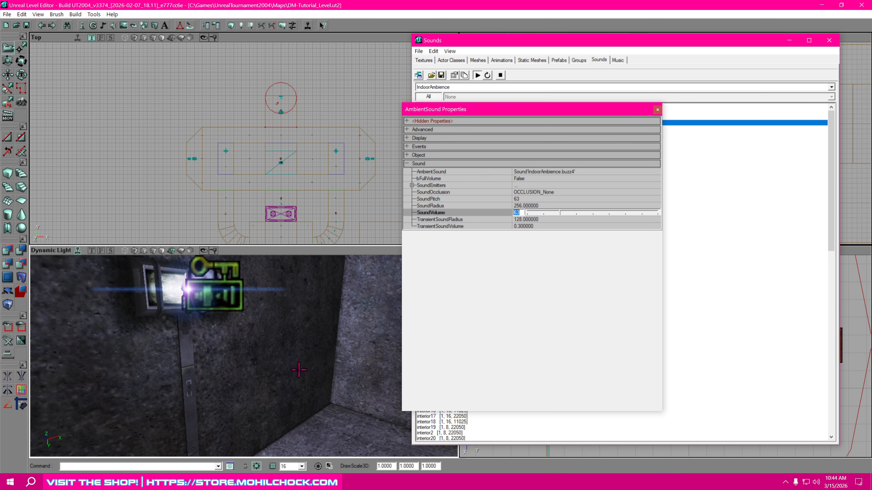
{"action": "right_click_drag", "start_coordinate": [292, 363], "coordinate": [275, 357]}
{"action": "mouse_move", "coordinate": [274, 357]}
{"action": "left_mouse_down"}
{"action": "mouse_move", "coordinate": [274, 302]}
{"action": "mouse_move", "coordinate": [273, 343]}
{"action": "left_mouse_up"}
{"action": "right_click_drag", "start_coordinate": [272, 344], "coordinate": [309, 343]}
{"action": "mouse_move", "coordinate": [309, 343]}
{"action": "left_mouse_down"}
{"action": "mouse_move", "coordinate": [309, 358]}
{"action": "mouse_move", "coordinate": [310, 333]}
{"action": "mouse_move", "coordinate": [309, 360]}
{"action": "left_mouse_up"}
{"action": "right_click_drag", "start_coordinate": [319, 360], "coordinate": [299, 353]}
{"action": "left_click_drag", "start_coordinate": [320, 360], "coordinate": [320, 343]}
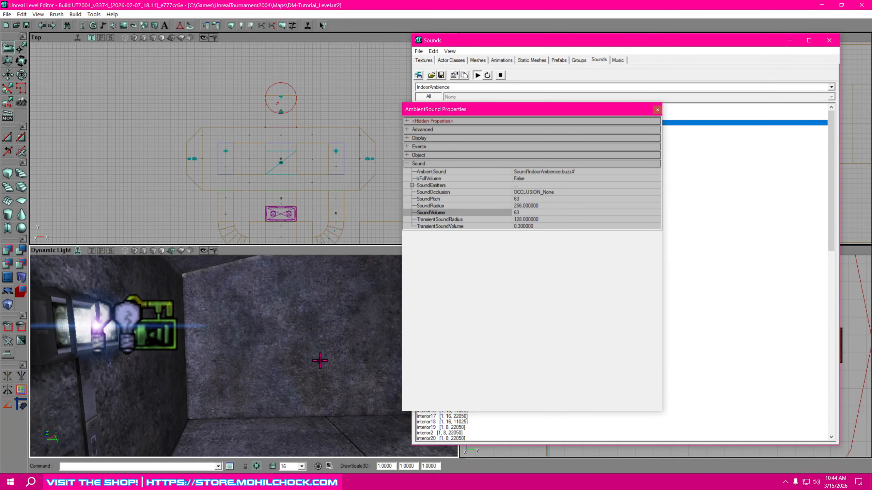
{"action": "left_click", "coordinate": [657, 109]}
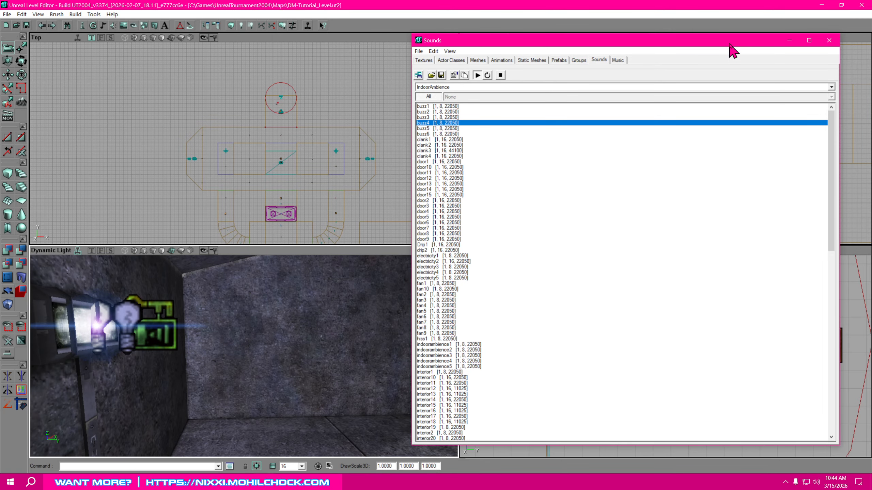
{"action": "left_click", "coordinate": [828, 40]}
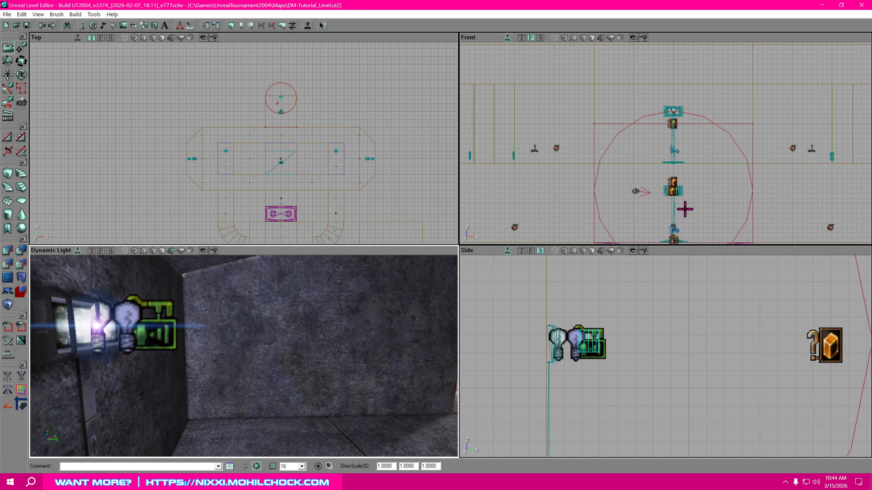
Step: Duplicate the buzz AmbientSound and move the copy in the Top view to the wall light at the large room's right-hand end
{"action": "right_click", "coordinate": [164, 340]}
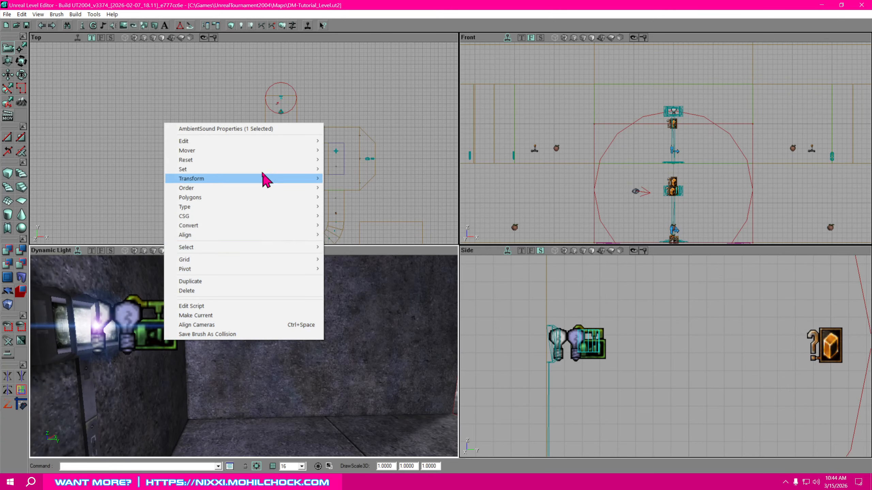
{"action": "left_click", "coordinate": [224, 285]}
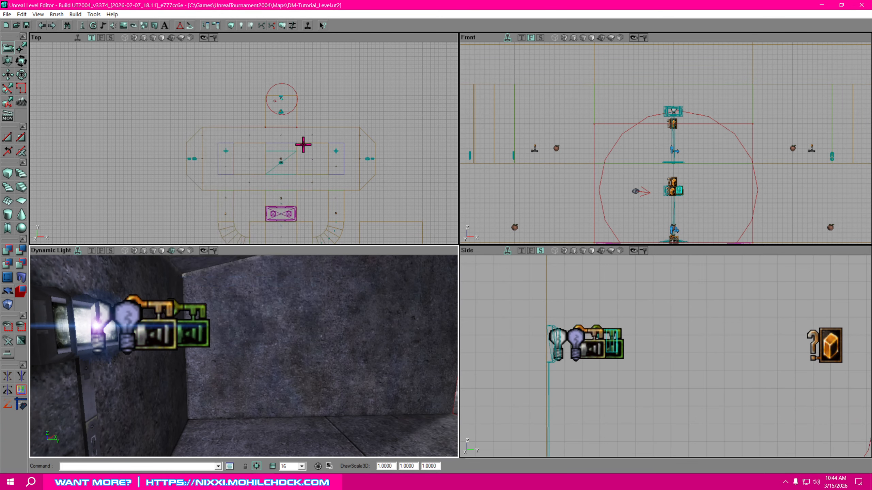
{"action": "left_click_drag", "start_coordinate": [278, 75], "coordinate": [367, 134], "text": "ctrl"}
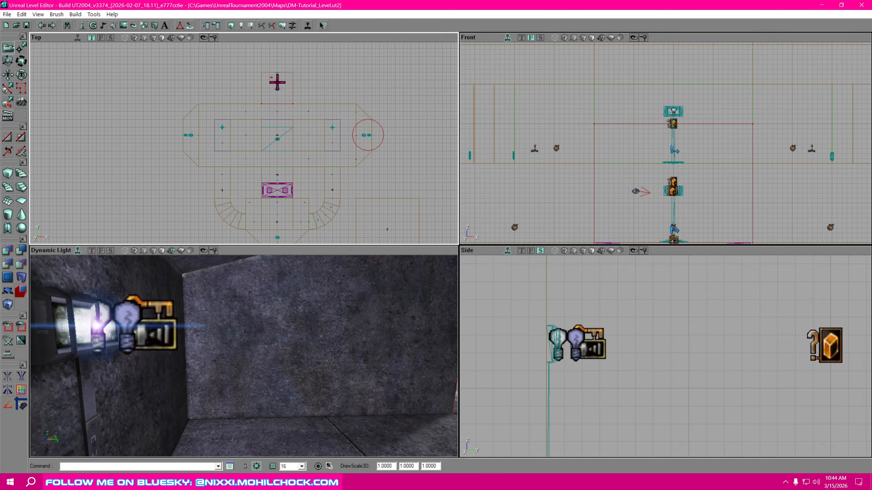
{"action": "scroll", "coordinate": [314, 177], "scroll_direction": "up", "scroll_amount": 6}
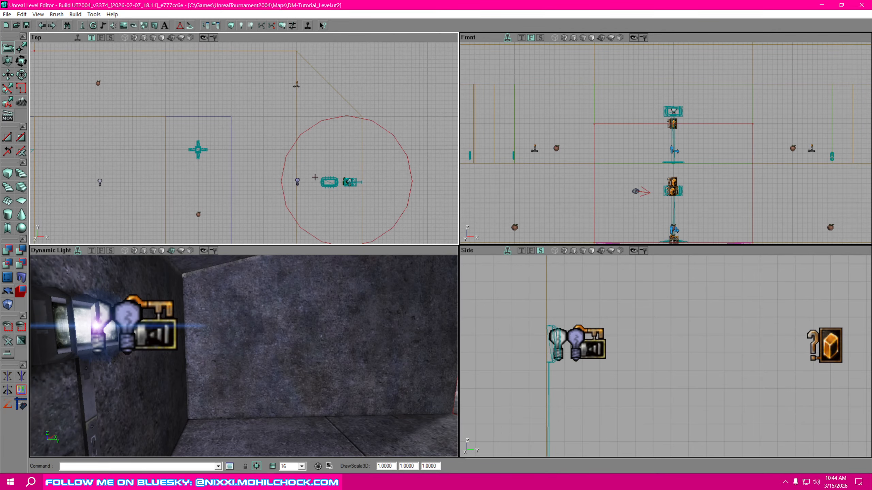
Step: Raise the duplicated buzz sound in the Side view to the height of the large room's wall light
{"action": "left_click_drag", "start_coordinate": [286, 373], "coordinate": [268, 340]}
{"action": "left_click_drag", "start_coordinate": [320, 381], "coordinate": [324, 380]}
{"action": "scroll", "coordinate": [653, 395], "scroll_direction": "down", "scroll_amount": 6}
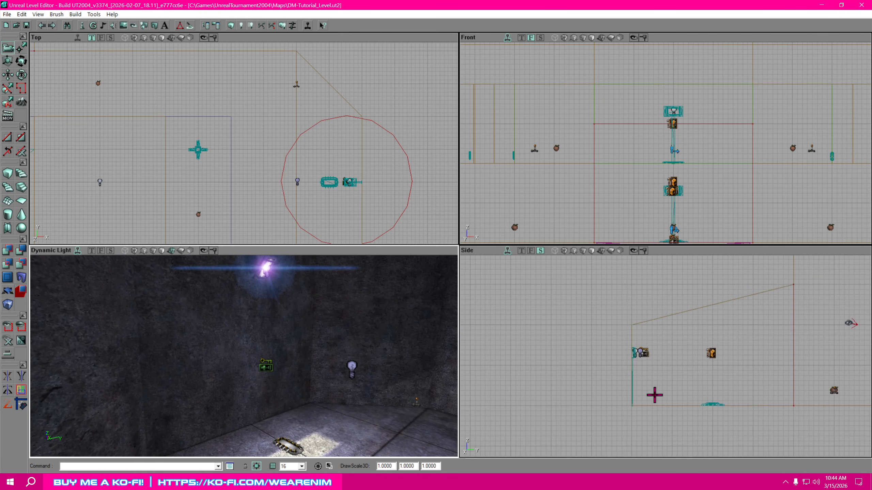
{"action": "left_click_drag", "start_coordinate": [653, 395], "coordinate": [648, 336]}
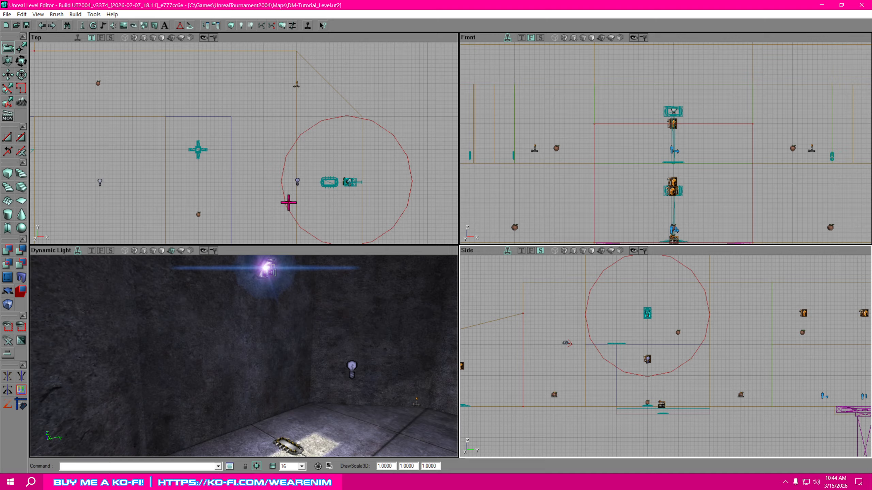
Step: Set the SoundPitch of the raised buzz copy to 71 and close its properties
{"action": "left_click_drag", "start_coordinate": [352, 337], "coordinate": [349, 261]}
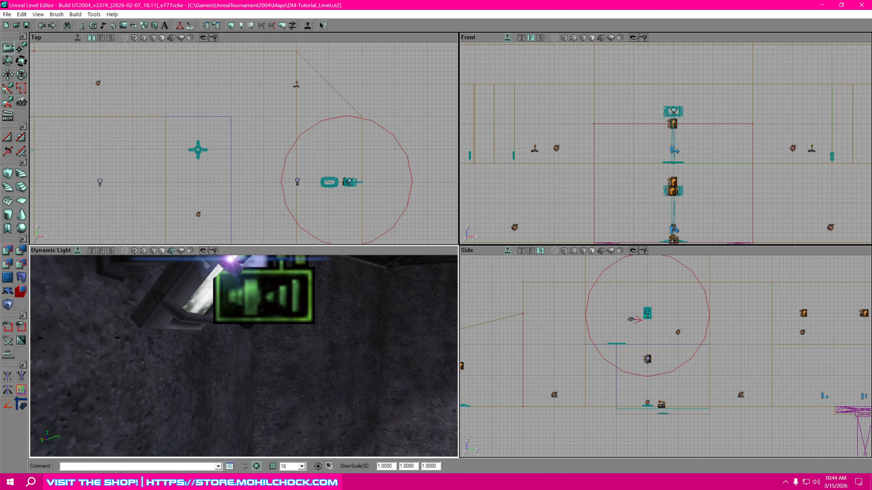
{"action": "right_click", "coordinate": [303, 310]}
{"action": "left_click", "coordinate": [378, 98]}
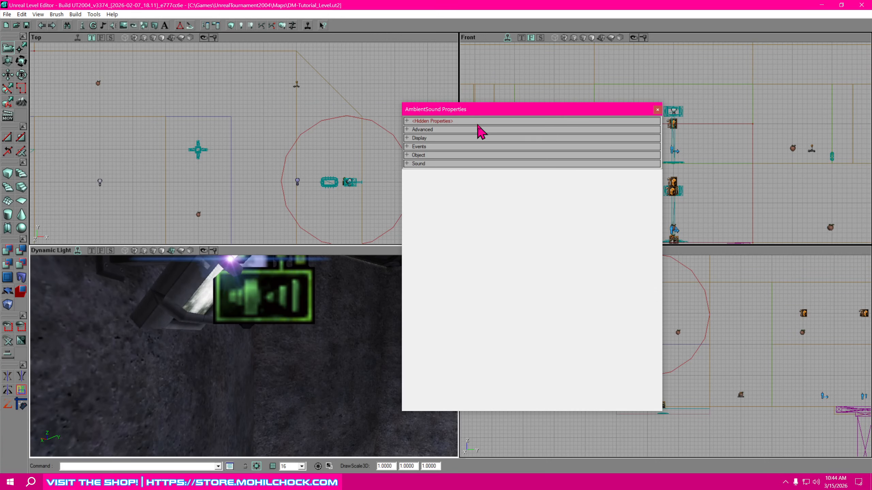
{"action": "left_click", "coordinate": [409, 164]}
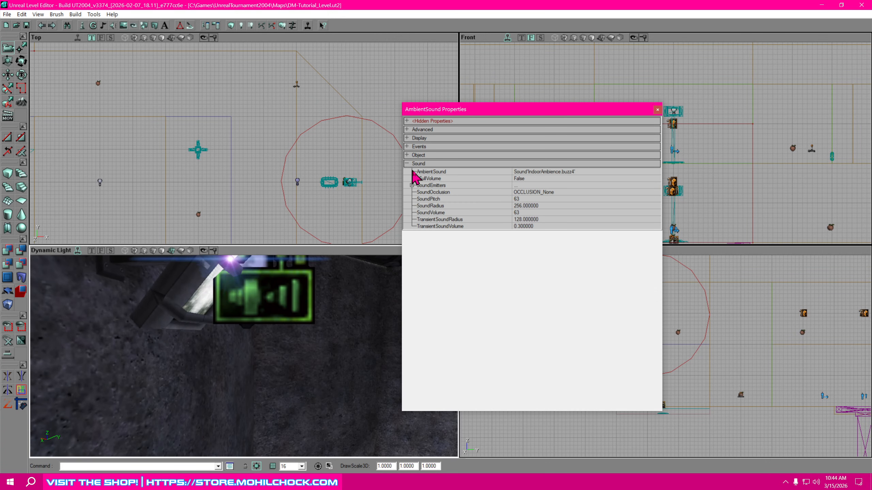
{"action": "left_click", "coordinate": [532, 201]}
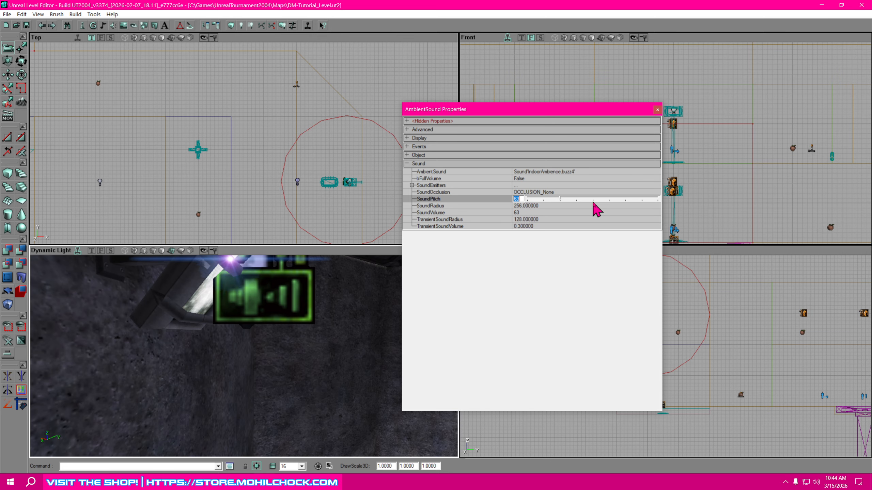
{"action": "type", "text": "71"}
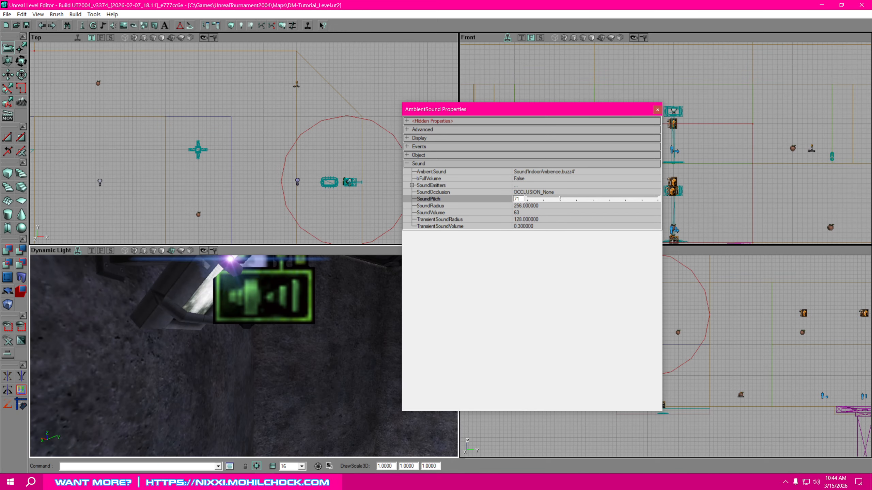
{"action": "key", "text": "Return"}
{"action": "left_click", "coordinate": [658, 110]}
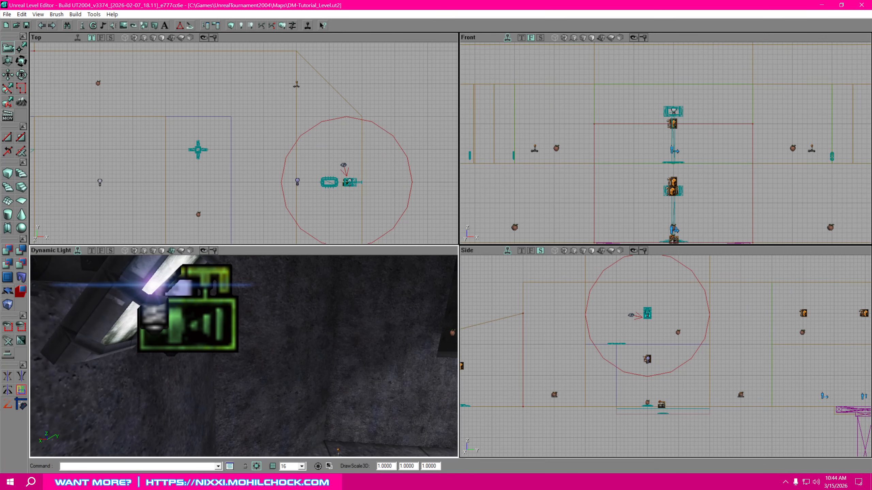
Step: Duplicate this buzz sound and move the copy in the Top view to the wall light at the room's opposite end
{"action": "left_click_drag", "start_coordinate": [321, 242], "coordinate": [339, 230]}
{"action": "right_click", "coordinate": [225, 123]}
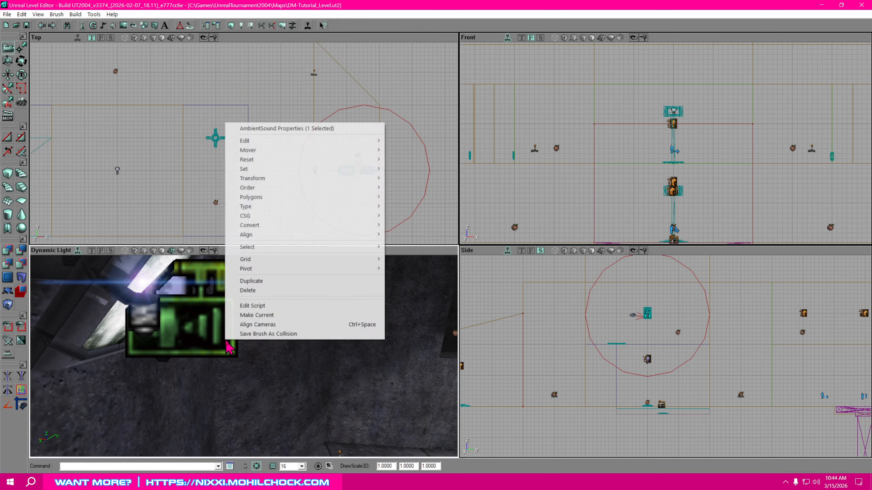
{"action": "left_click", "coordinate": [284, 284]}
{"action": "left_click_drag", "start_coordinate": [358, 181], "coordinate": [91, 146]}
{"action": "scroll", "coordinate": [358, 181], "scroll_direction": "down", "scroll_amount": 4}
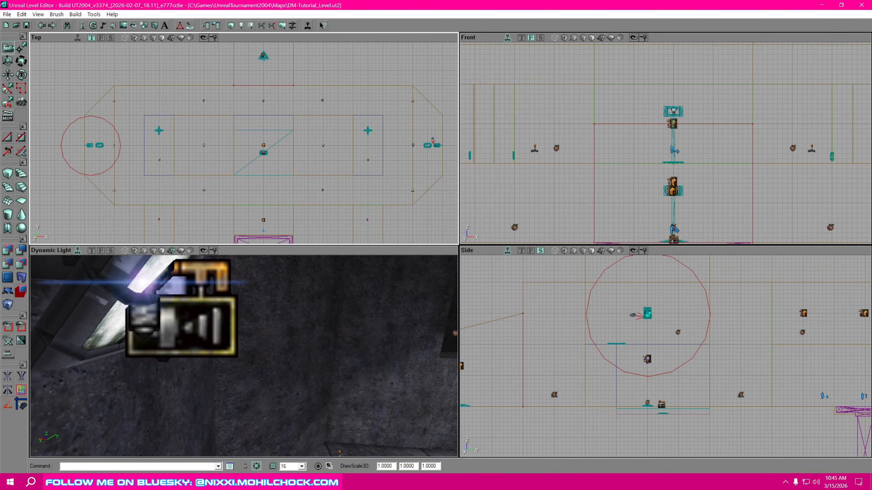
Step: Set the SoundPitch of the opposite-end buzz copy to 67 and close its properties
{"action": "left_click_drag", "start_coordinate": [356, 350], "coordinate": [383, 296]}
{"action": "right_click", "coordinate": [217, 352]}
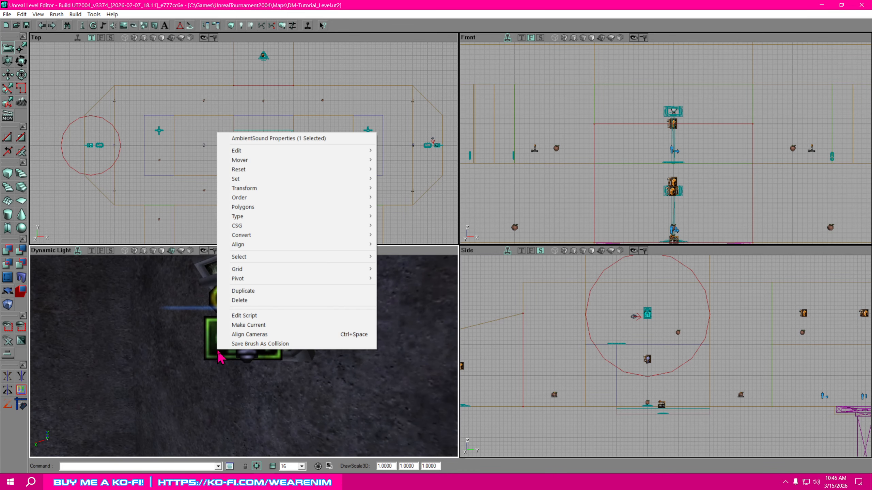
{"action": "left_click", "coordinate": [284, 138]}
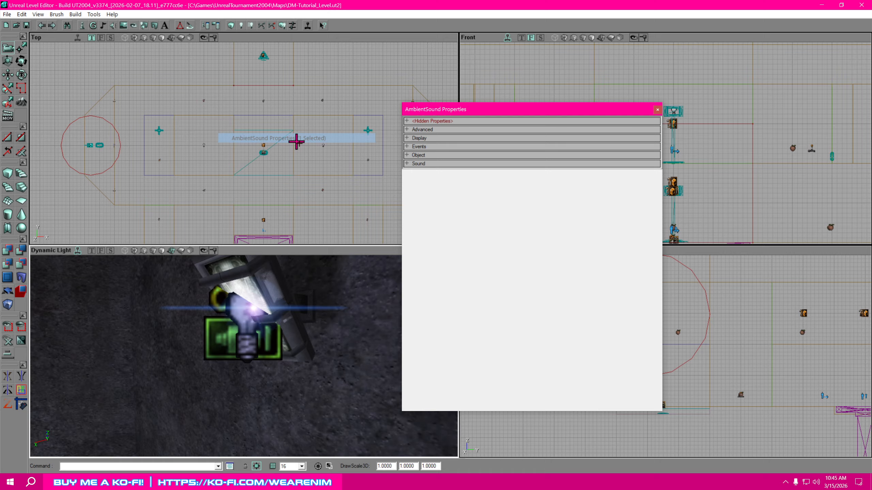
{"action": "left_click", "coordinate": [408, 164]}
{"action": "left_click", "coordinate": [527, 199]}
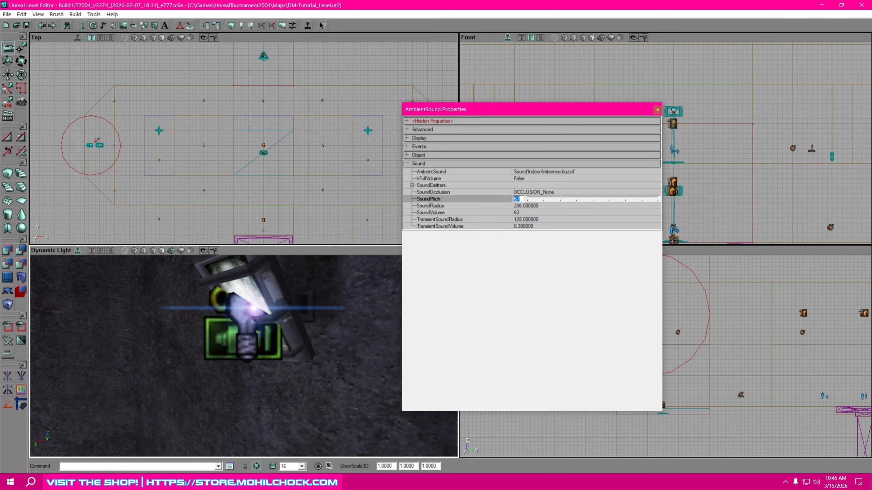
{"action": "left_click", "coordinate": [657, 110]}
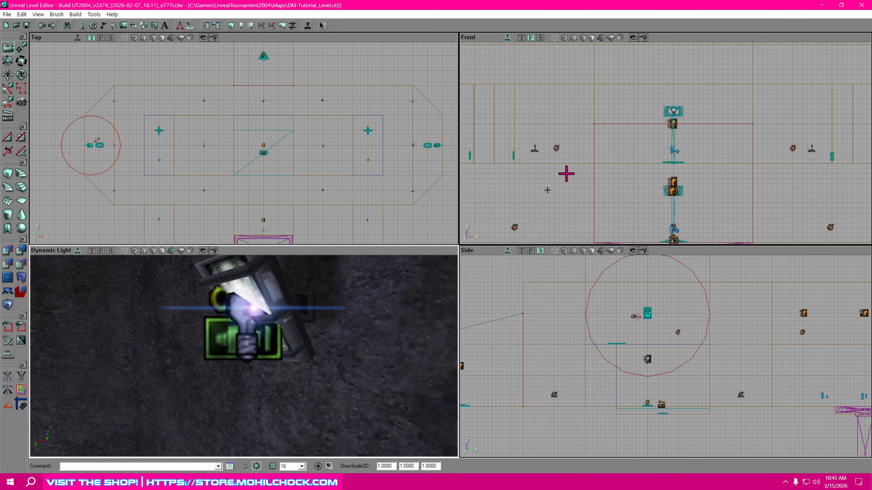
Step: Duplicate this buzz sound and move the copy in the Top view to the wall light at the end of the tapered alcove
{"action": "right_click_drag", "start_coordinate": [337, 334], "coordinate": [324, 348]}
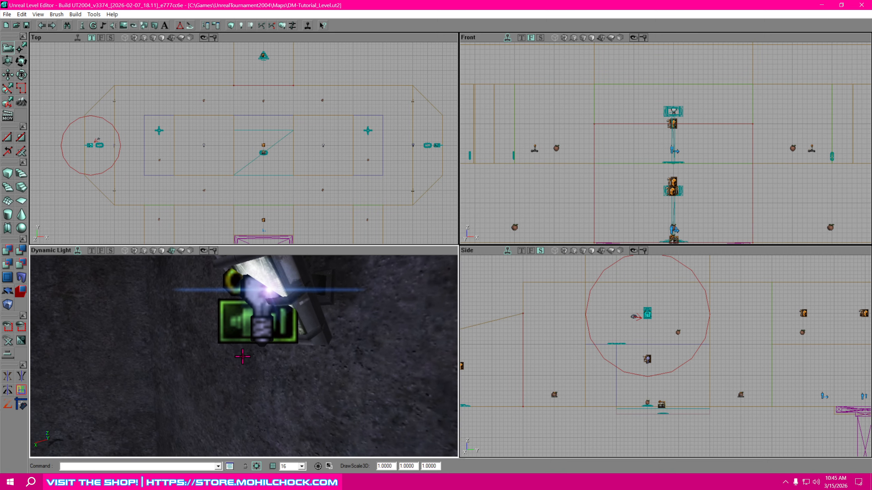
{"action": "right_click", "coordinate": [235, 336]}
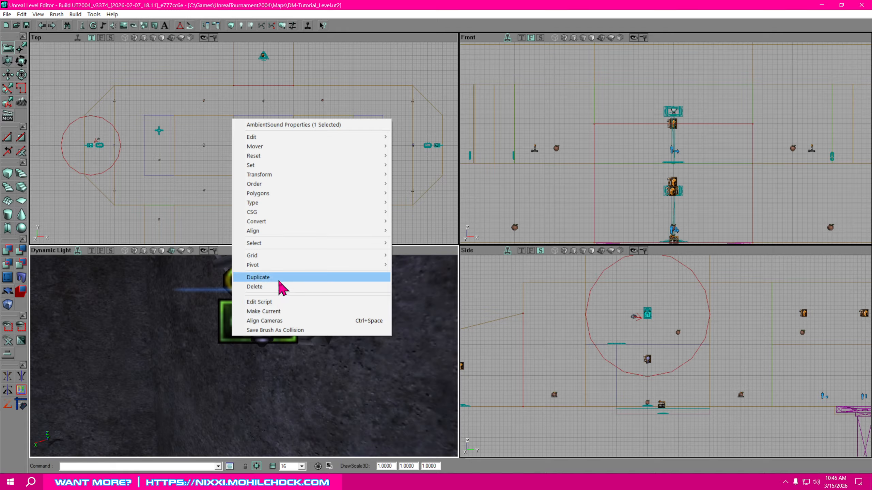
{"action": "left_click", "coordinate": [330, 277]}
{"action": "left_click_drag", "start_coordinate": [184, 124], "coordinate": [228, 224]}
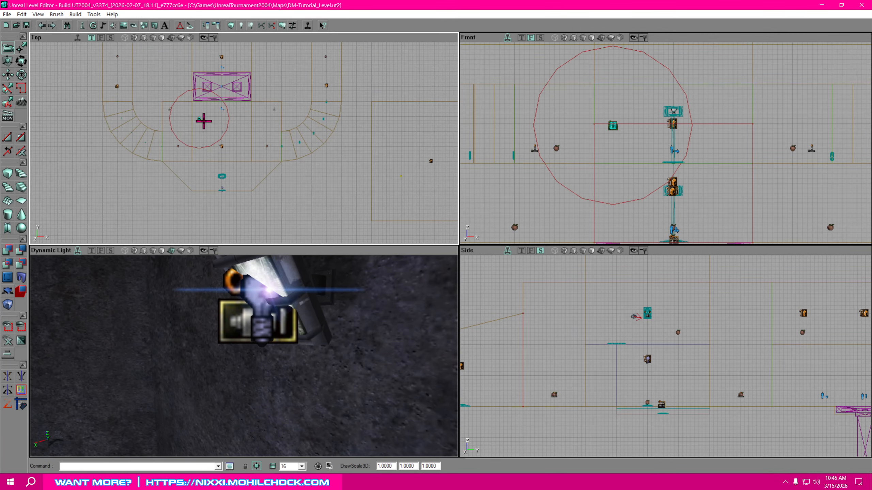
{"action": "left_click_drag", "start_coordinate": [204, 121], "coordinate": [222, 189], "text": "ctrl"}
{"action": "left_click_drag", "start_coordinate": [329, 358], "coordinate": [356, 400]}
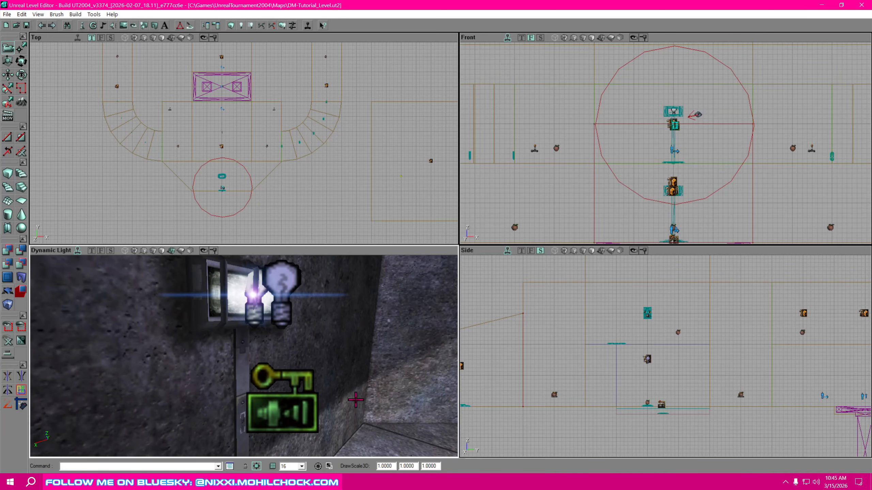
Step: Raise the alcove's buzz copy in the Side view to the height of its wall light
{"action": "left_click_drag", "start_coordinate": [725, 389], "coordinate": [863, 372]}
{"action": "left_click_drag", "start_coordinate": [648, 384], "coordinate": [862, 371]}
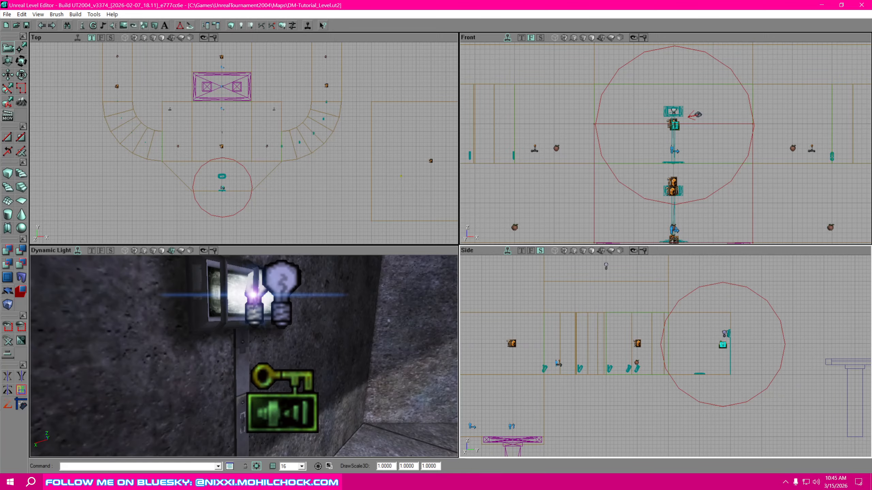
{"action": "left_click_drag", "start_coordinate": [724, 389], "coordinate": [724, 378], "text": "ctrl"}
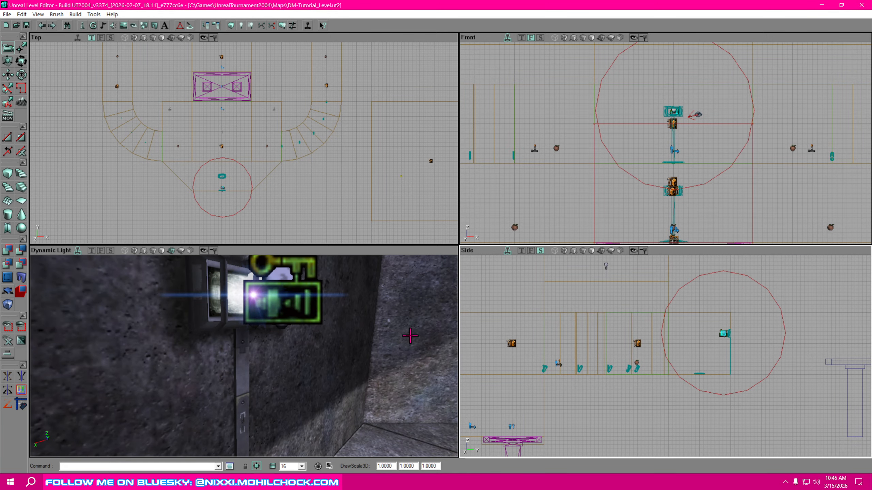
Step: Set the SoundPitch of the alcove's buzz copy to 59 and close its properties
{"action": "right_click", "coordinate": [311, 314]}
{"action": "left_click", "coordinate": [356, 101]}
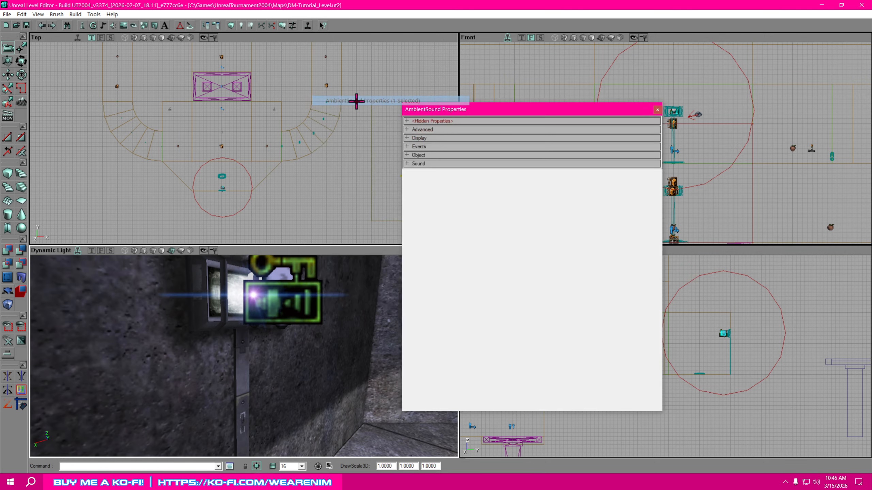
{"action": "left_click", "coordinate": [407, 164]}
{"action": "left_click", "coordinate": [529, 200]}
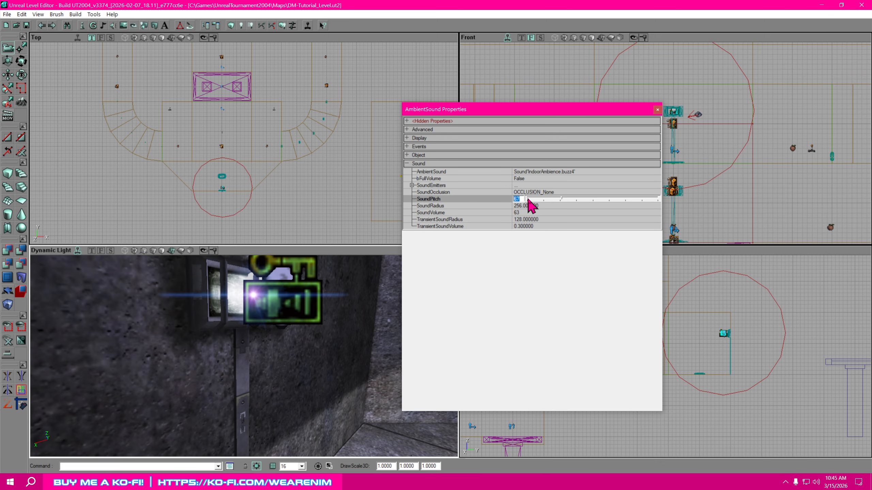
{"action": "type", "text": "59"}
{"action": "key", "text": "Return"}
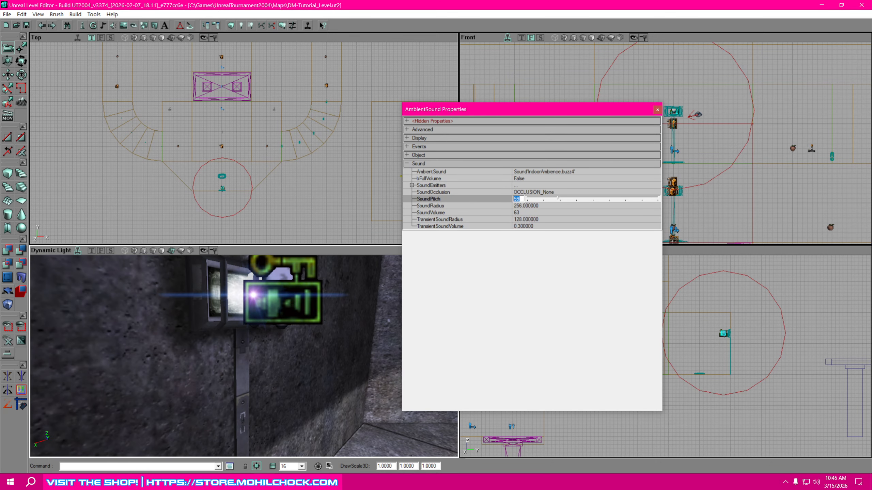
{"action": "left_click", "coordinate": [657, 110]}
Step: Open the metal-plate lift mover's properties beside the Sounds browser and select the LoopSound entry under MoverSounds
{"action": "left_click", "coordinate": [337, 327]}
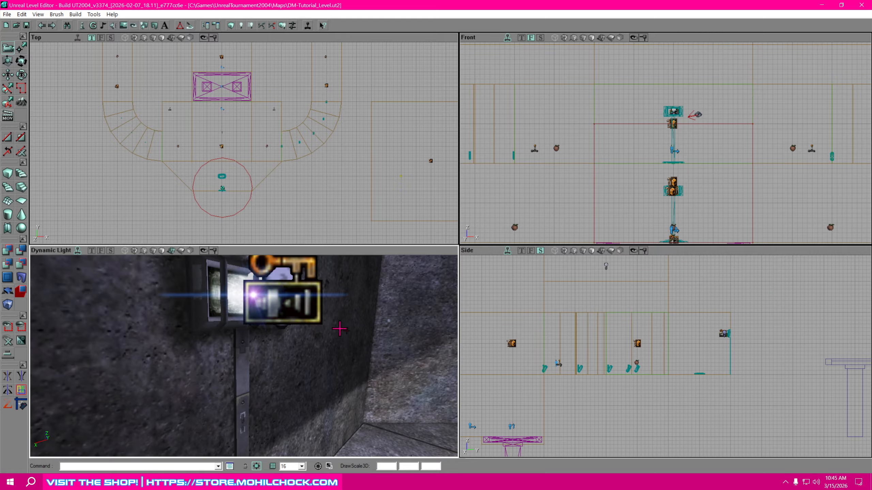
{"action": "left_click_drag", "start_coordinate": [337, 327], "coordinate": [319, 302]}
{"action": "right_click_drag", "start_coordinate": [319, 302], "coordinate": [449, 333]}
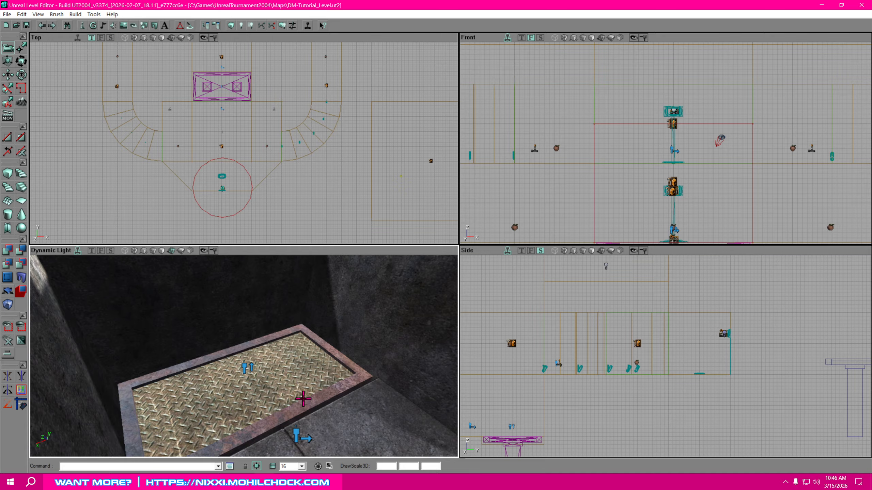
{"action": "right_click_drag", "start_coordinate": [303, 399], "coordinate": [307, 384]}
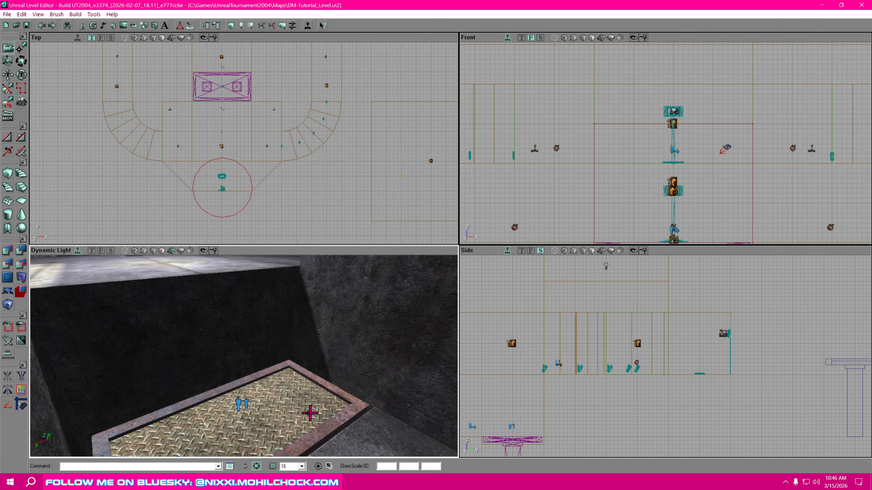
{"action": "mouse_move", "coordinate": [310, 413]}
{"action": "right_mouse_down"}
{"action": "mouse_move", "coordinate": [325, 400]}
{"action": "mouse_move", "coordinate": [302, 408]}
{"action": "mouse_move", "coordinate": [315, 410]}
{"action": "right_mouse_up"}
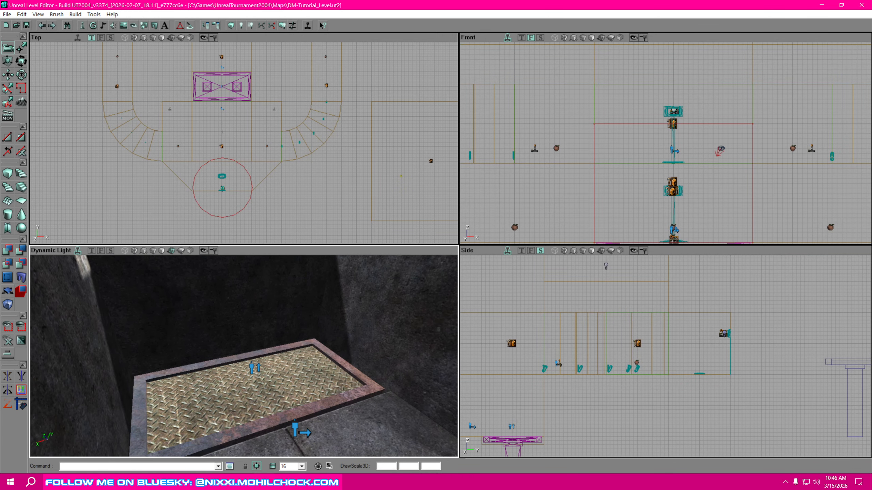
{"action": "left_click_drag", "start_coordinate": [871, 65], "coordinate": [650, 46]}
{"action": "left_click", "coordinate": [259, 406]}
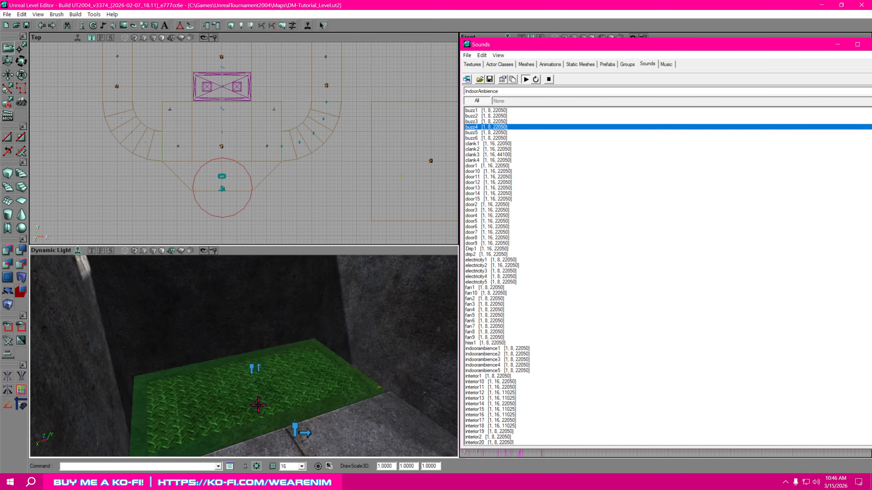
{"action": "right_click", "coordinate": [192, 391]}
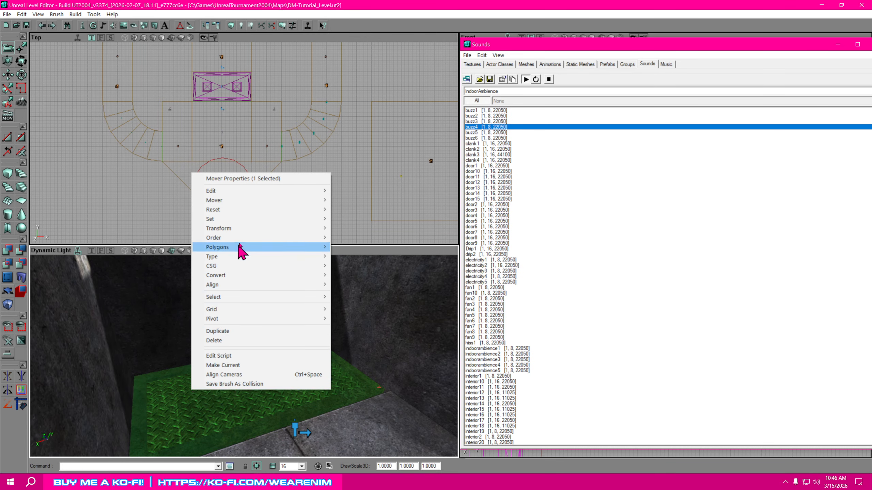
{"action": "left_click", "coordinate": [256, 178]}
{"action": "left_click_drag", "start_coordinate": [558, 109], "coordinate": [296, 89]}
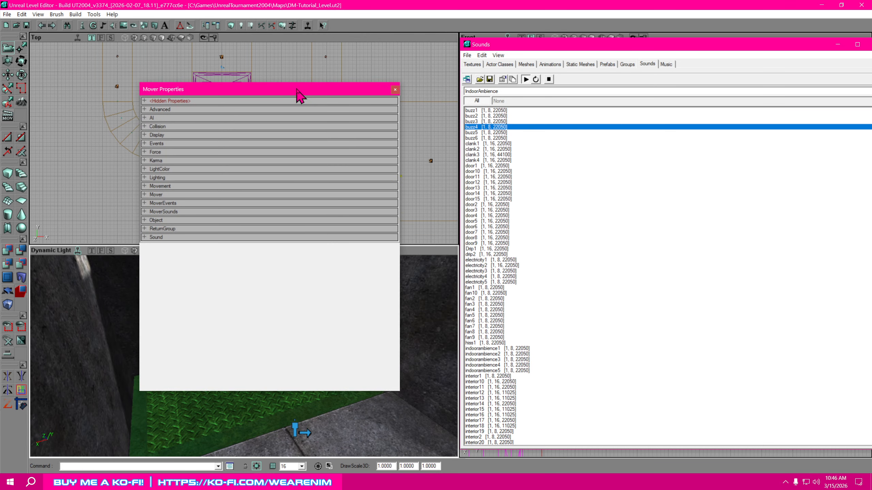
{"action": "left_click", "coordinate": [144, 212]}
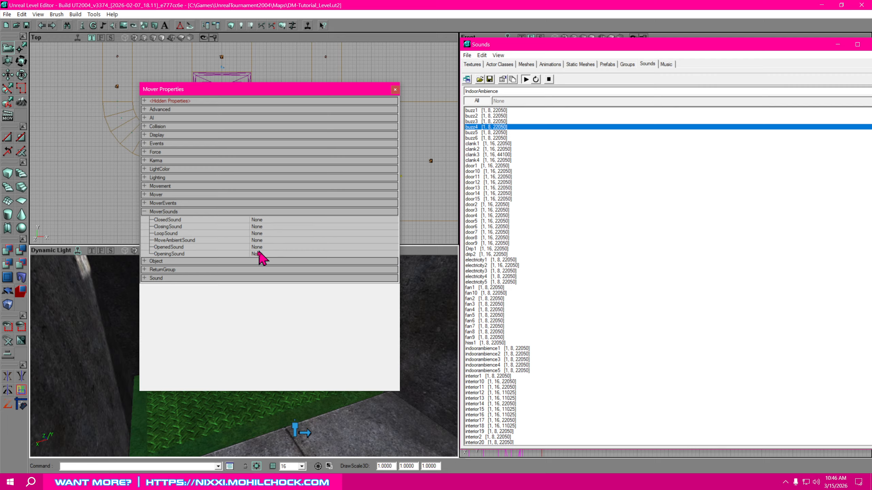
{"action": "left_click", "coordinate": [174, 235]}
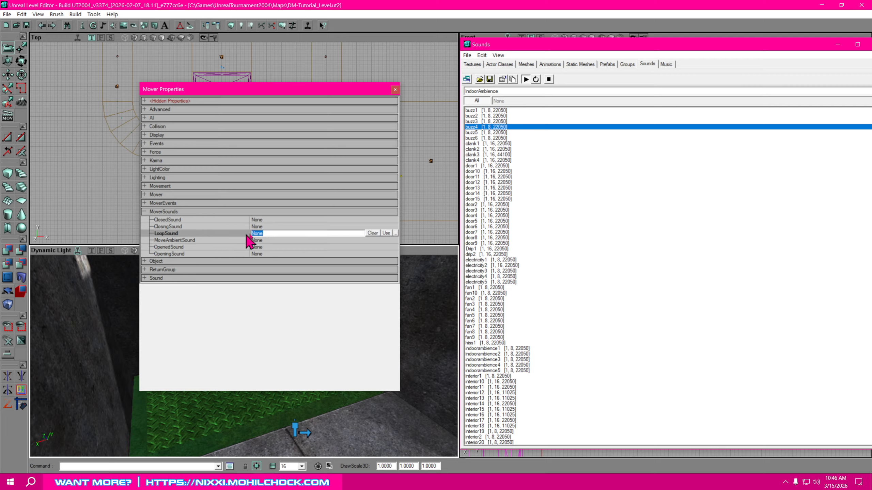
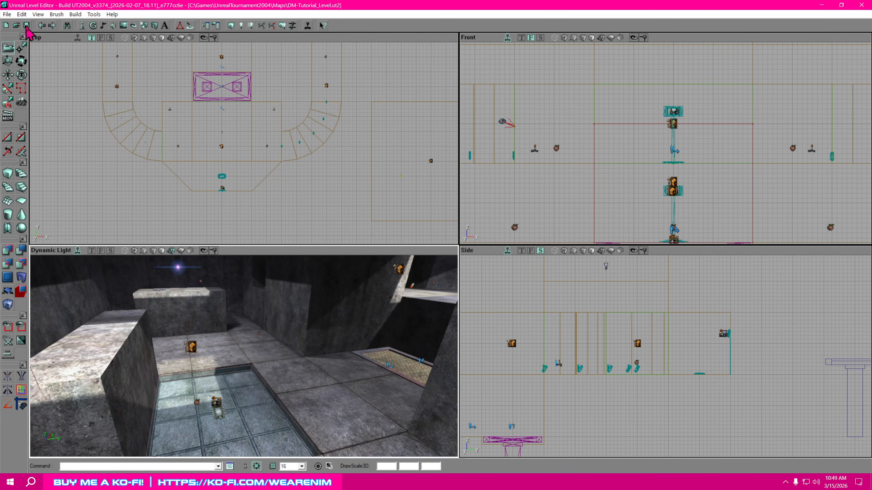
Step: Playtest the level in Unreal Tournament 2004, moving through the pool to a wall light to hear the ambient sounds
{"action": "left_click", "coordinate": [307, 25]}
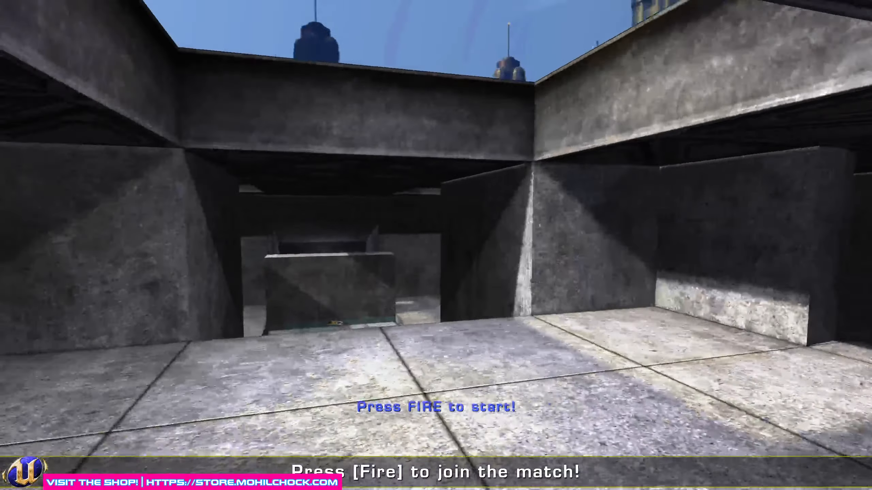
{"action": "key", "text": "w"}
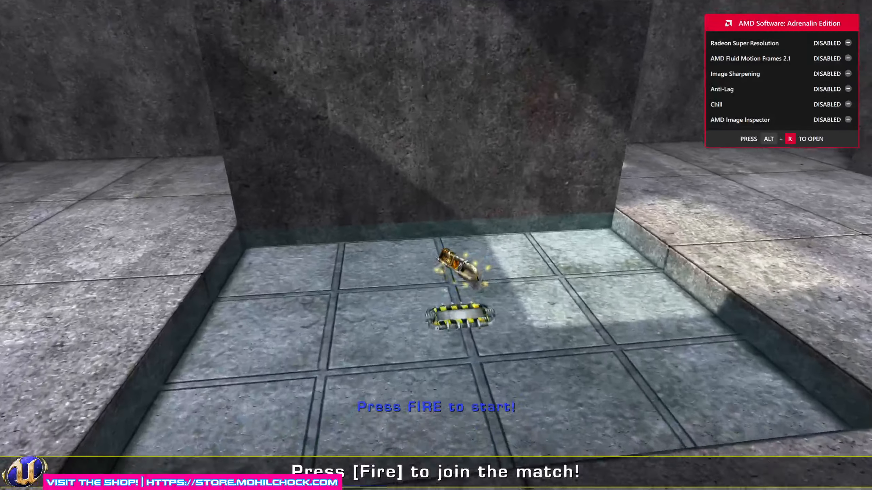
{"action": "key", "text": "w"}
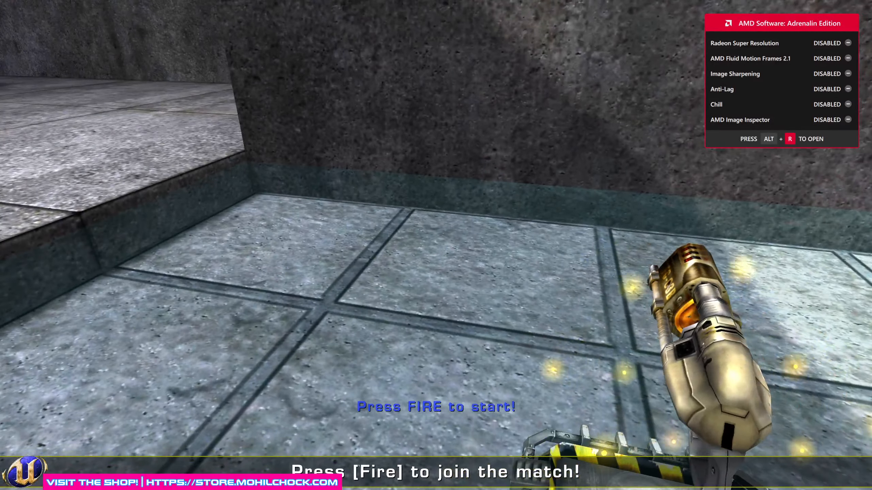
{"action": "key", "text": "w"}
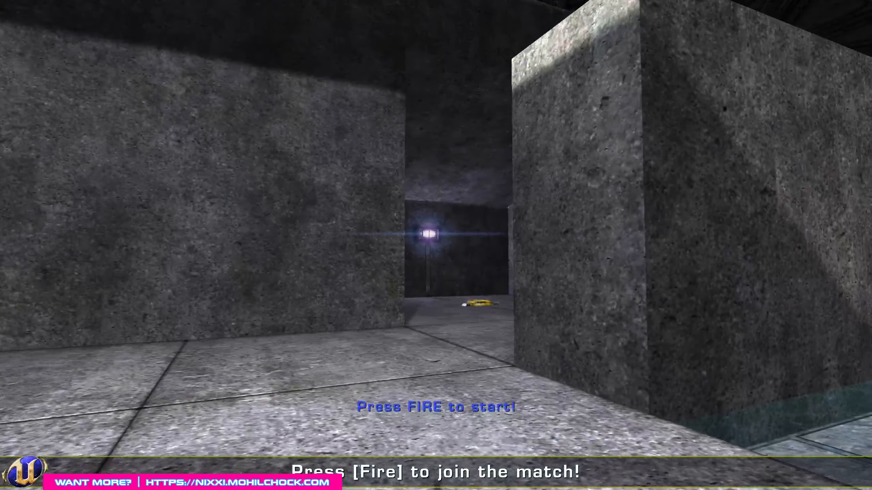
{"action": "key", "text": "w"}
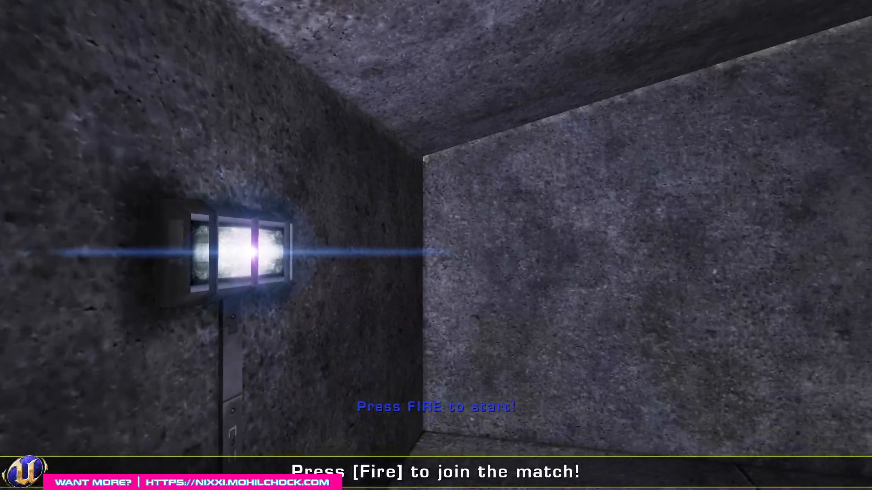
Step: Open the audio settings of the running game
{"action": "key", "text": "Escape"}
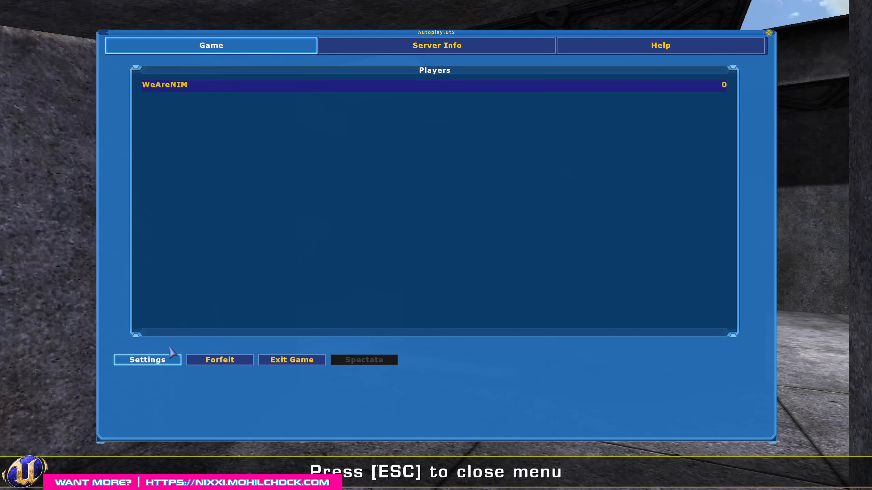
{"action": "left_click", "coordinate": [151, 360]}
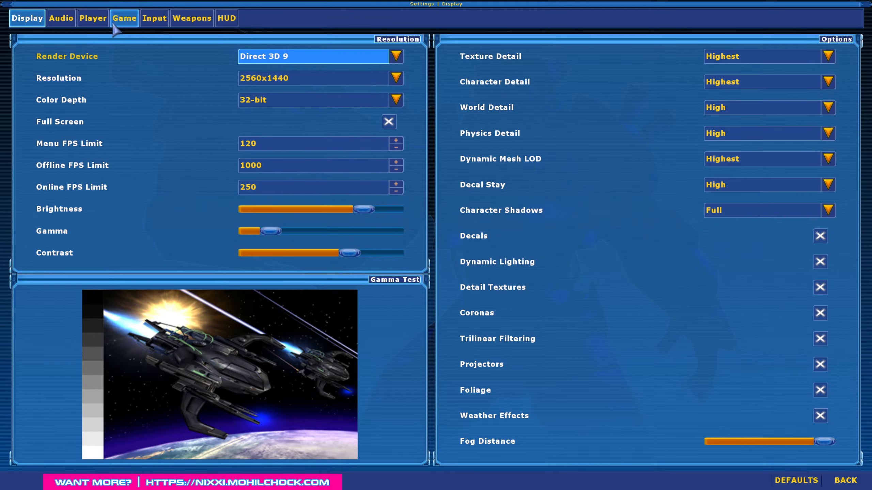
{"action": "left_click", "coordinate": [66, 19]}
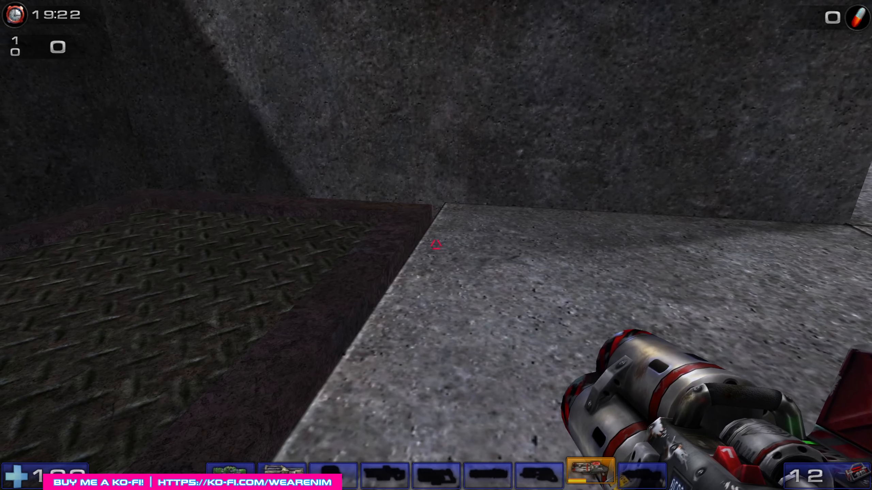
Step: Step onto and off the metal-plate lift to check its sounds, and exit the game to return to the level editor
{"action": "key", "text": "a"}
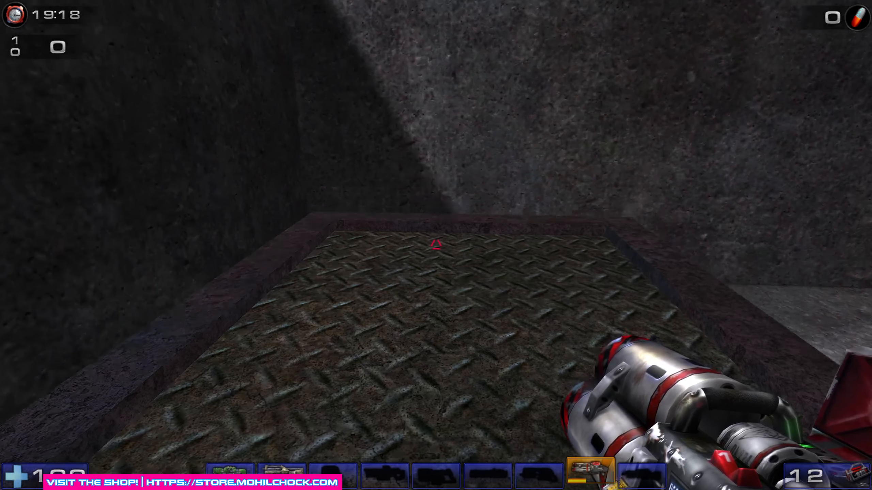
{"action": "key", "text": "d"}
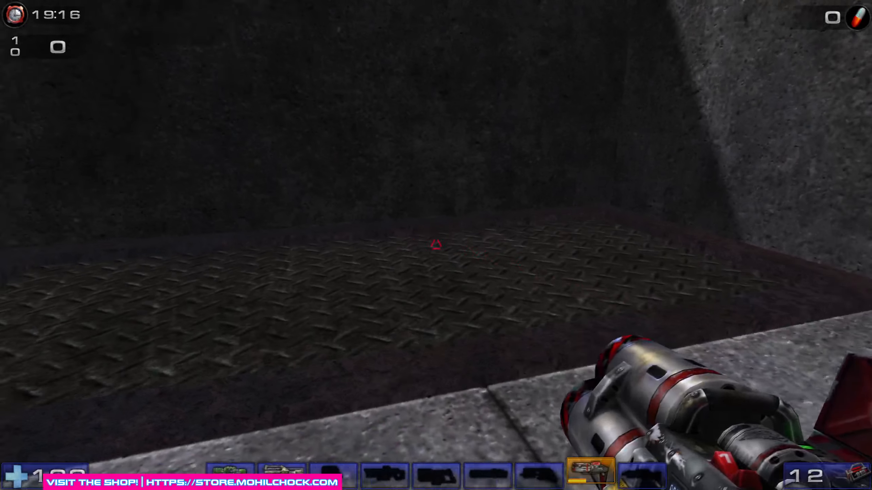
{"action": "key", "text": "Escape"}
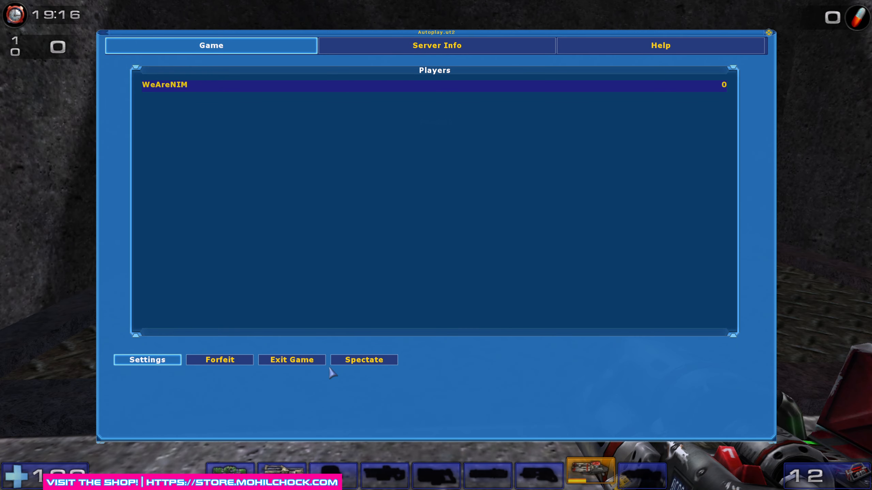
{"action": "left_click", "coordinate": [290, 361]}
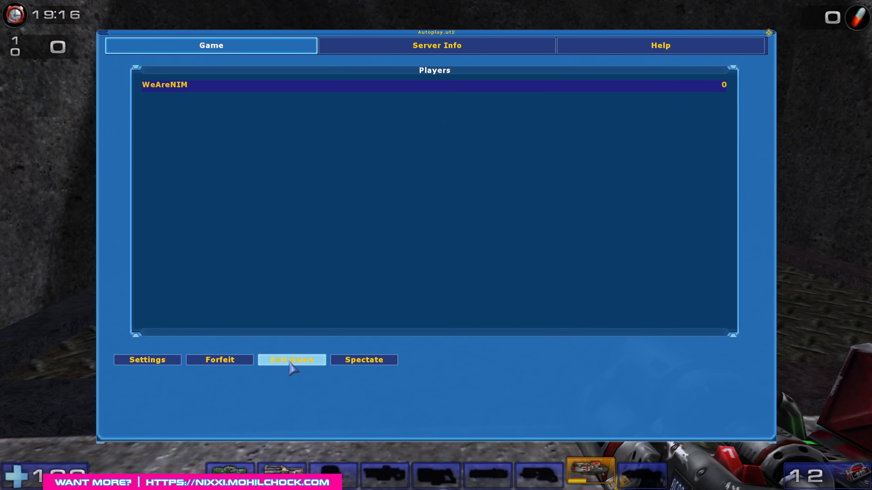
{"action": "left_click", "coordinate": [261, 265]}
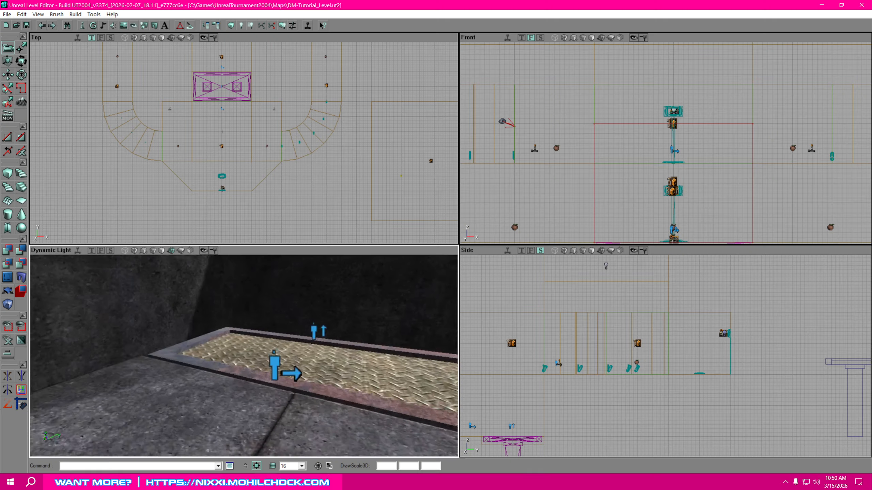
Step: Reopen the metal-plate lift mover's properties with the Sounds browser alongside and expand its MoverSounds group
{"action": "right_click_drag", "start_coordinate": [329, 370], "coordinate": [350, 388]}
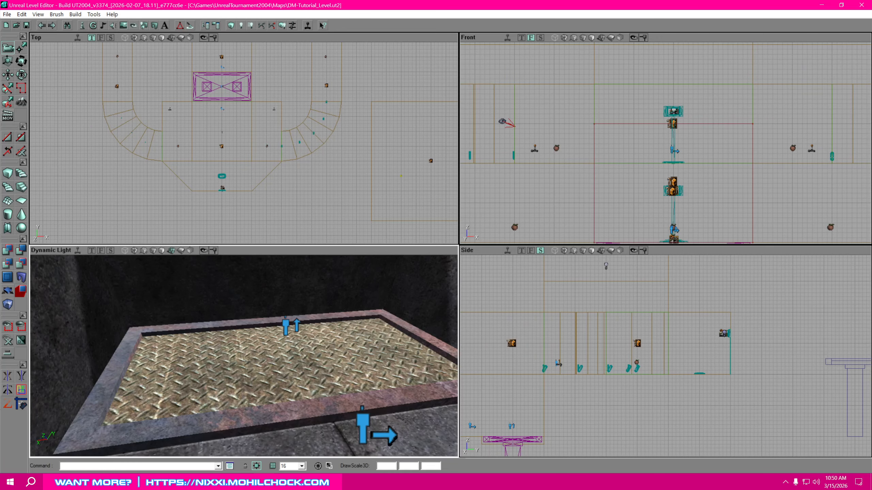
{"action": "left_click", "coordinate": [206, 403]}
{"action": "right_click", "coordinate": [202, 401]}
{"action": "left_click", "coordinate": [259, 191]}
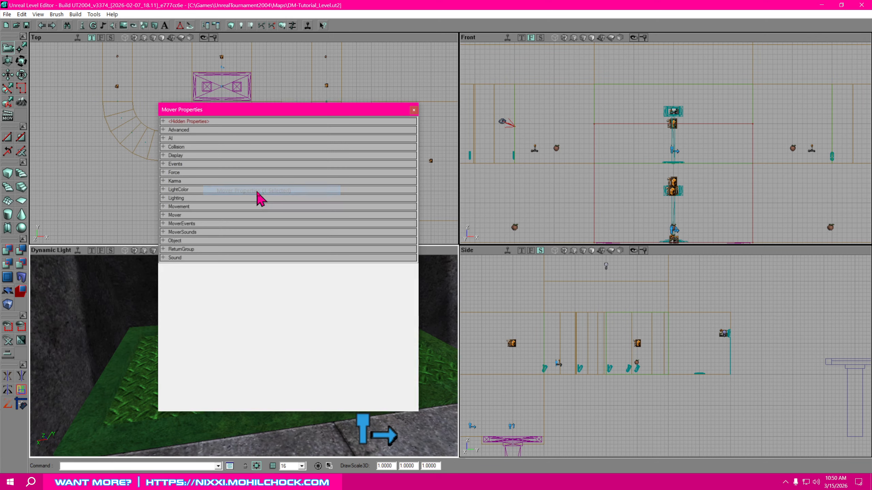
{"action": "left_click_drag", "start_coordinate": [871, 64], "coordinate": [648, 32]}
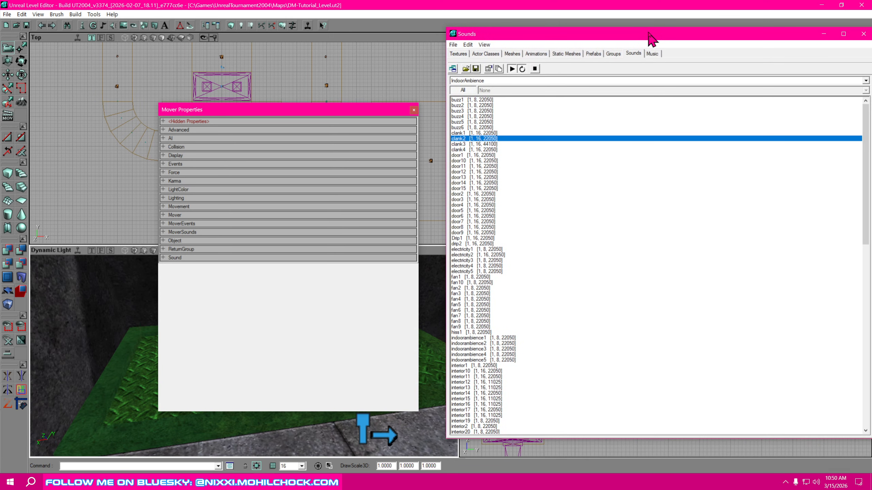
{"action": "left_click", "coordinate": [164, 232]}
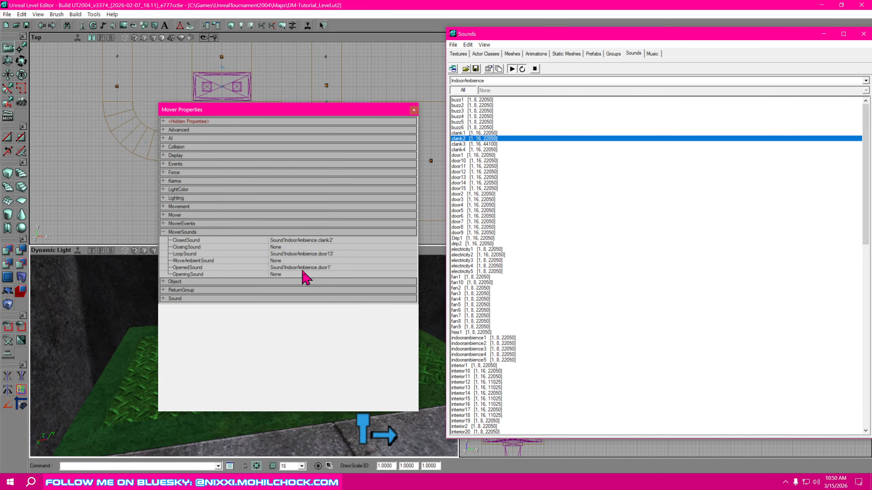
Step: Clear the lift's OpenedSound and assign IndoorAmbience.door1 to its OpeningSound instead
{"action": "left_click", "coordinate": [337, 268]}
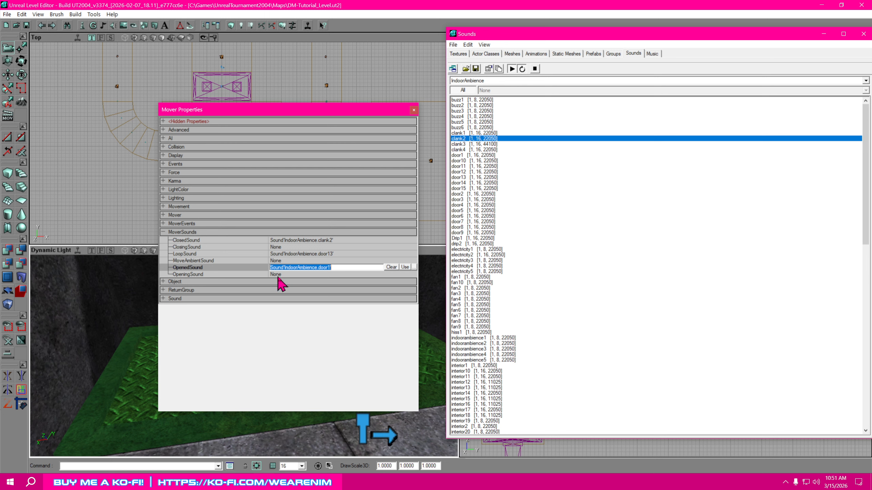
{"action": "left_click", "coordinate": [391, 267]}
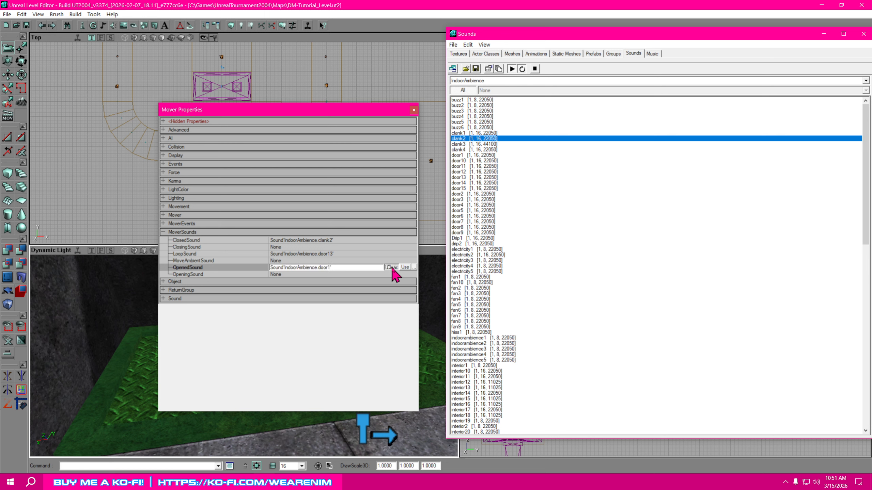
{"action": "left_click", "coordinate": [288, 275]}
{"action": "left_click", "coordinate": [287, 275]}
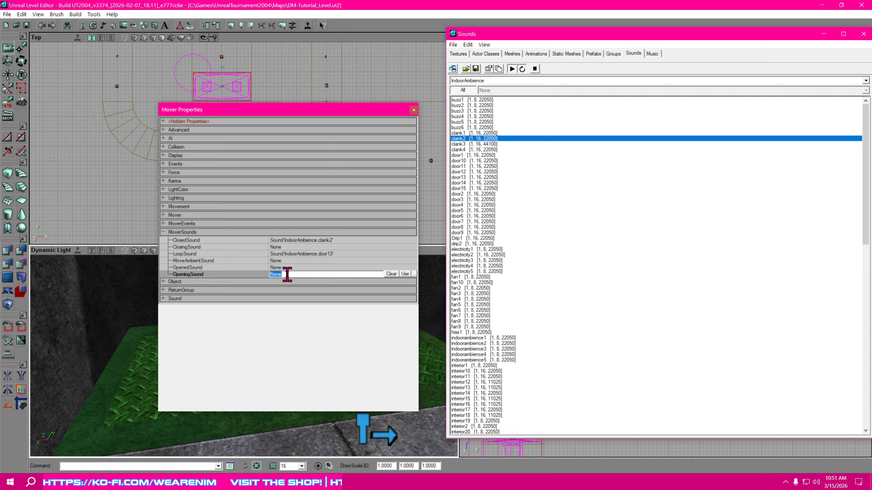
{"action": "left_click", "coordinate": [477, 156]}
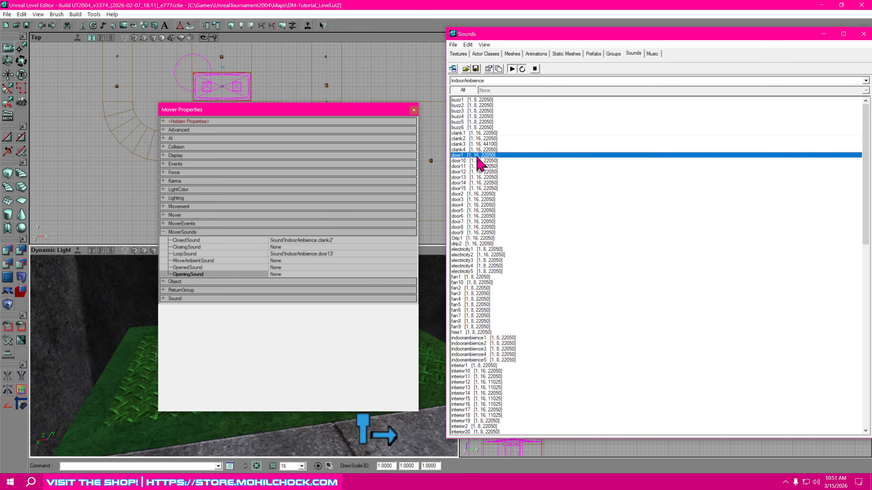
{"action": "left_click", "coordinate": [288, 275]}
{"action": "left_click", "coordinate": [405, 274]}
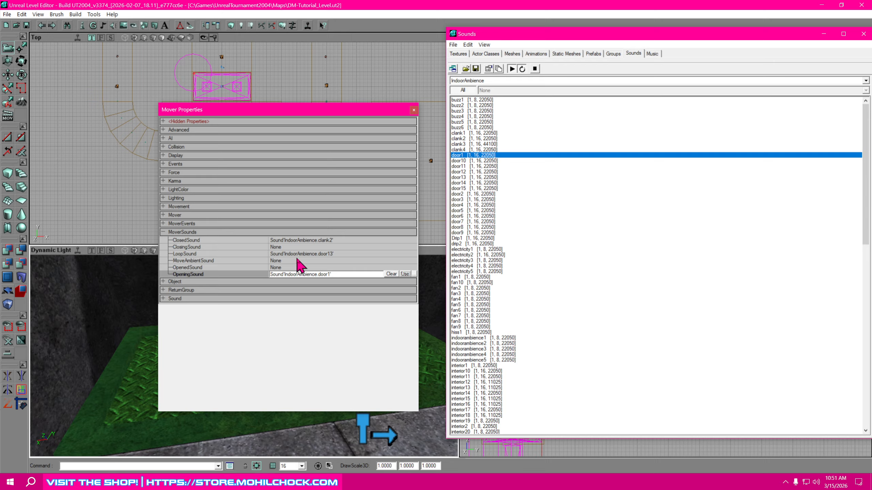
{"action": "left_click", "coordinate": [522, 71]}
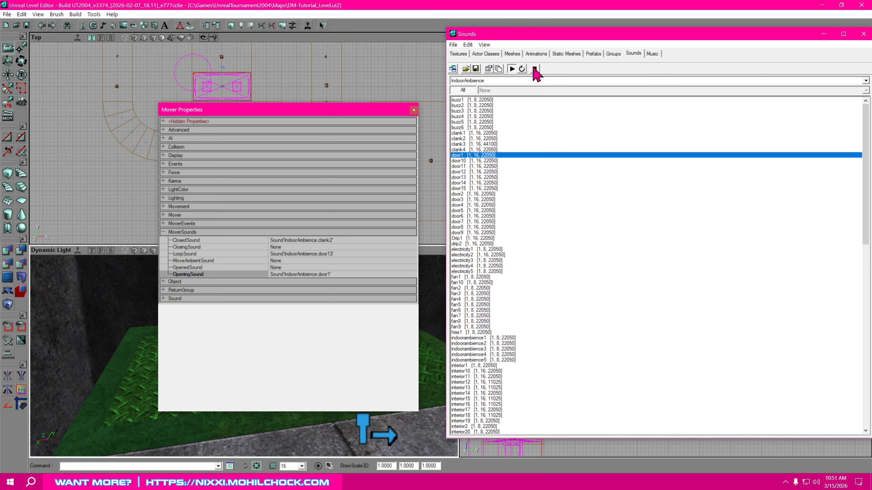
{"action": "left_click", "coordinate": [534, 70]}
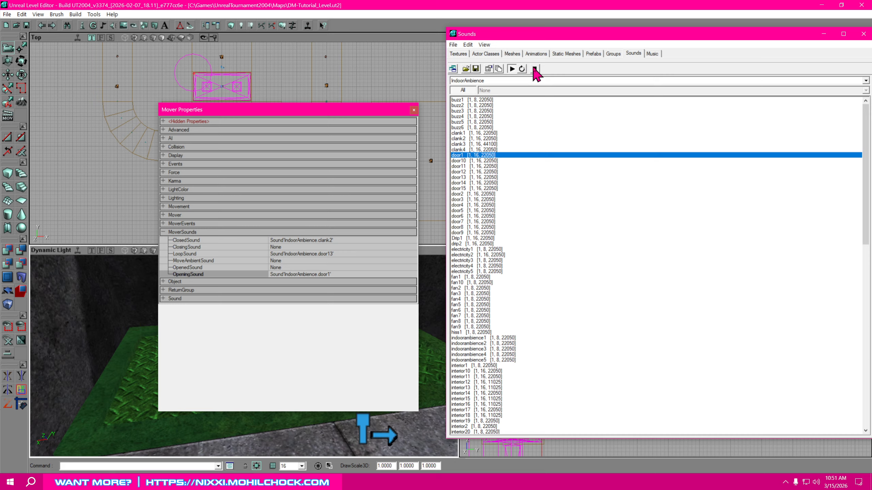
Step: Clear the lift's LoopSound and assign IndoorAmbience.door13 to its MoveAmbientSound
{"action": "left_click", "coordinate": [212, 261]}
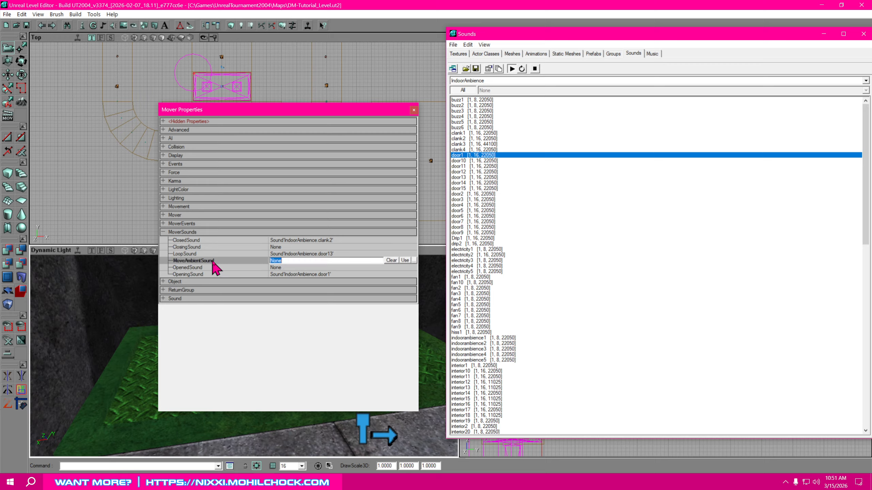
{"action": "left_click", "coordinate": [301, 254]}
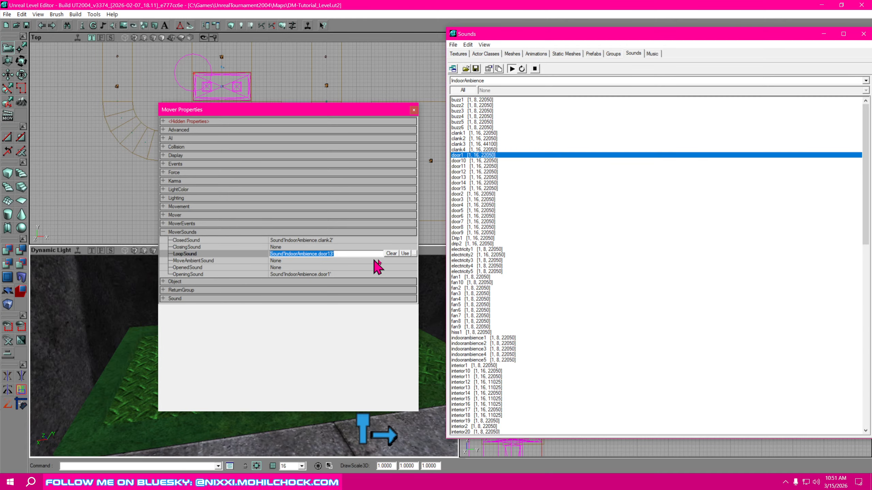
{"action": "left_click", "coordinate": [391, 254]}
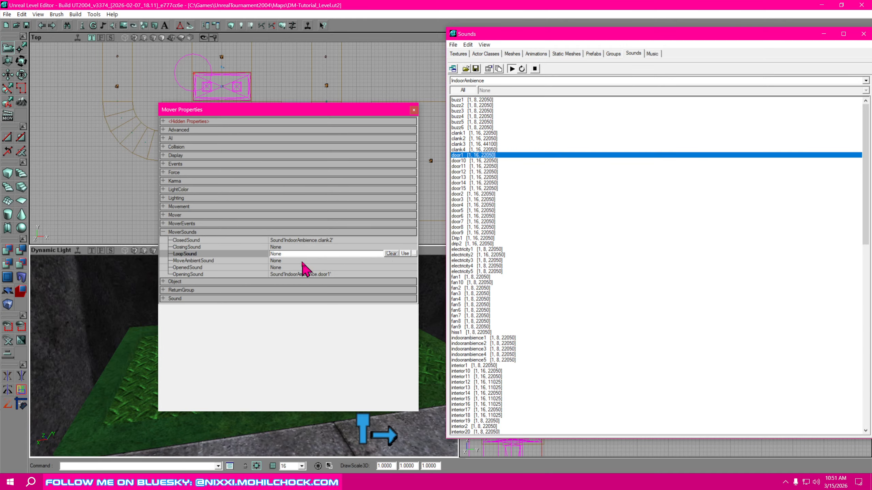
{"action": "left_click", "coordinate": [301, 260]}
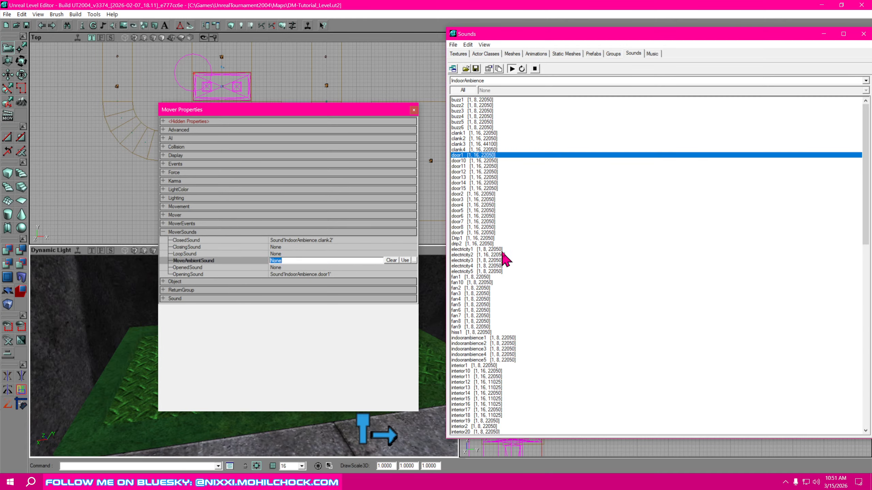
{"action": "left_click", "coordinate": [475, 177]}
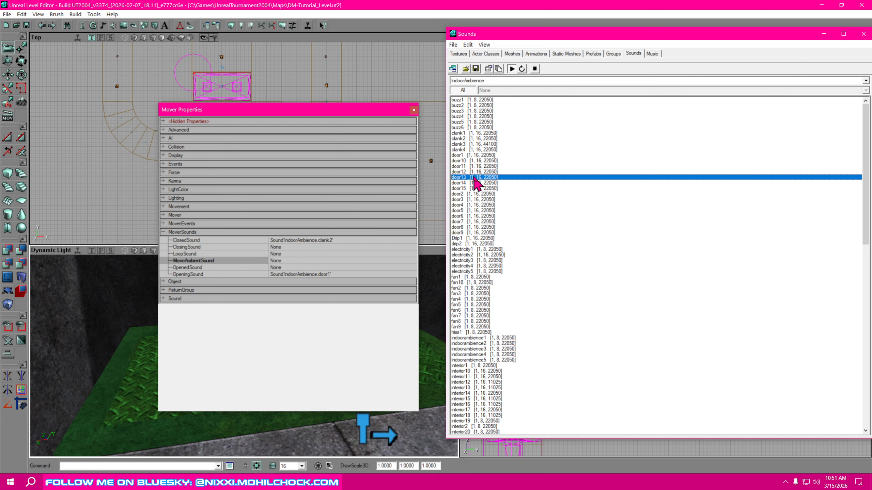
{"action": "left_click", "coordinate": [325, 261]}
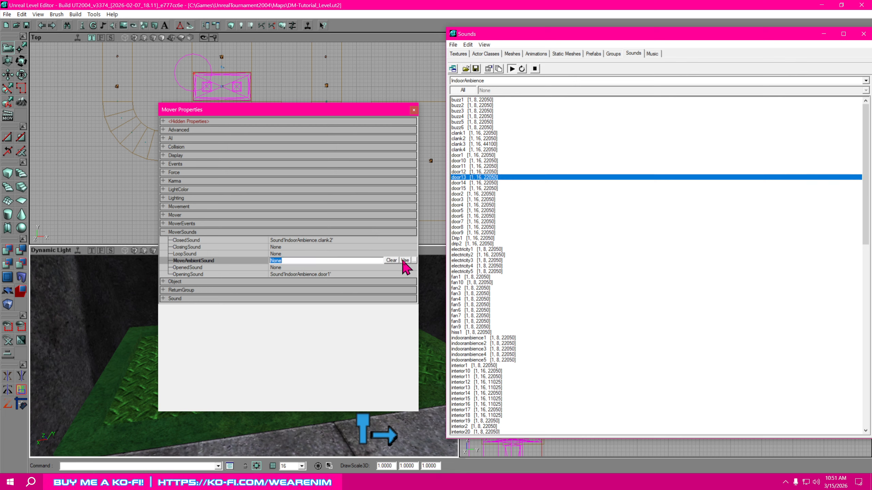
{"action": "left_click", "coordinate": [404, 260]}
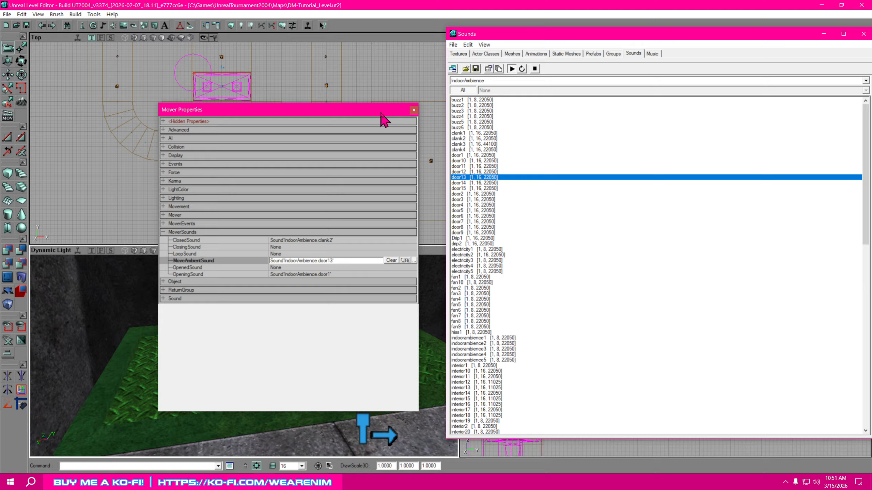
Step: Put away the mover properties and the Sounds browser, and save the level
{"action": "left_click_drag", "start_coordinate": [383, 117], "coordinate": [392, 117]}
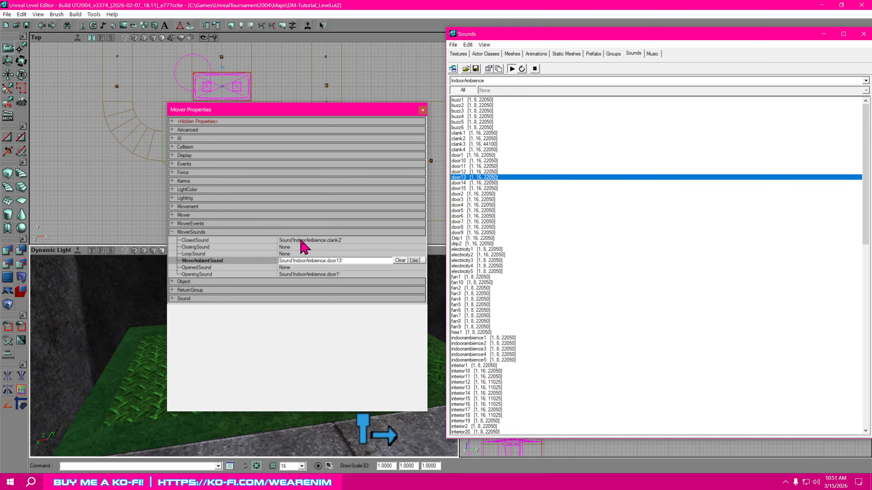
{"action": "left_click", "coordinate": [423, 110]}
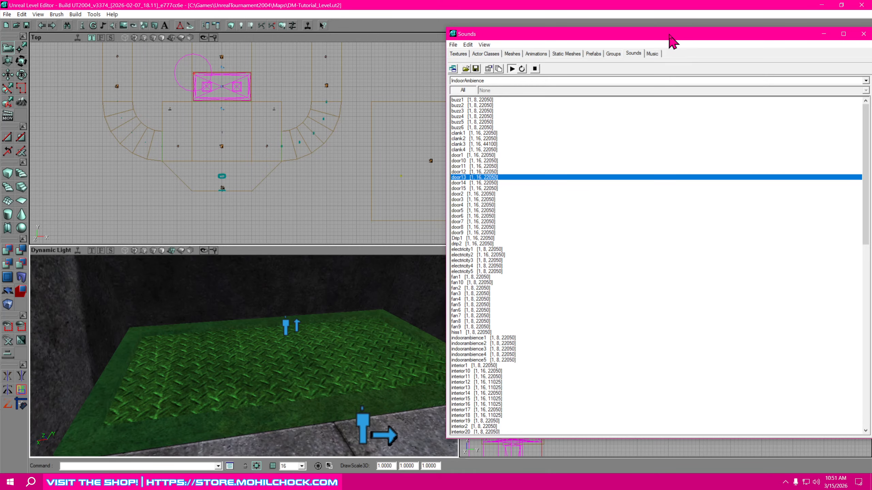
{"action": "left_click_drag", "start_coordinate": [668, 35], "coordinate": [871, 43]}
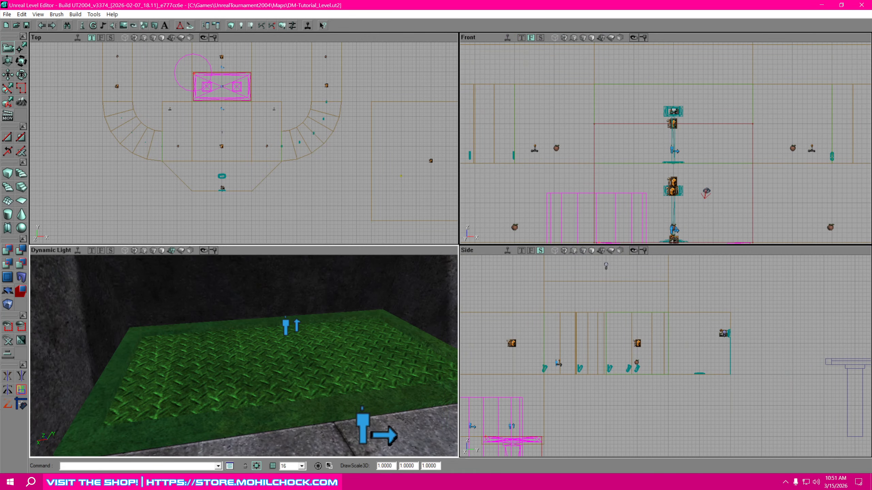
{"action": "left_click", "coordinate": [25, 26]}
Step: Playtest the level, stepping onto and off the metal-plate lift to hear its reassigned mover sounds
{"action": "right_click_drag", "start_coordinate": [223, 390], "coordinate": [243, 367]}
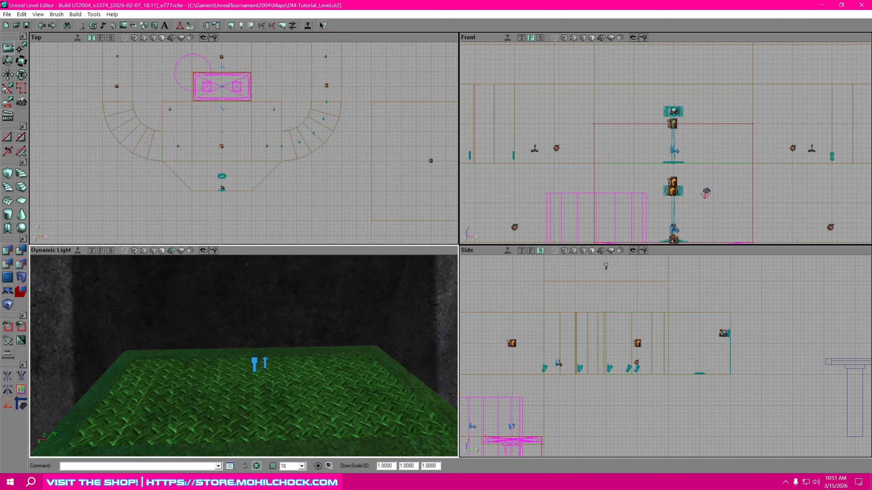
{"action": "left_click_drag", "start_coordinate": [244, 367], "coordinate": [244, 391]}
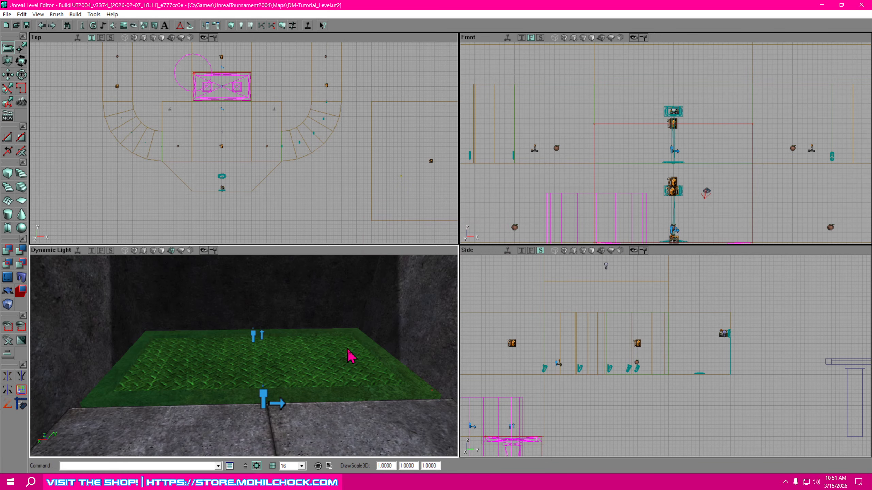
{"action": "key", "text": "ctrl+p"}
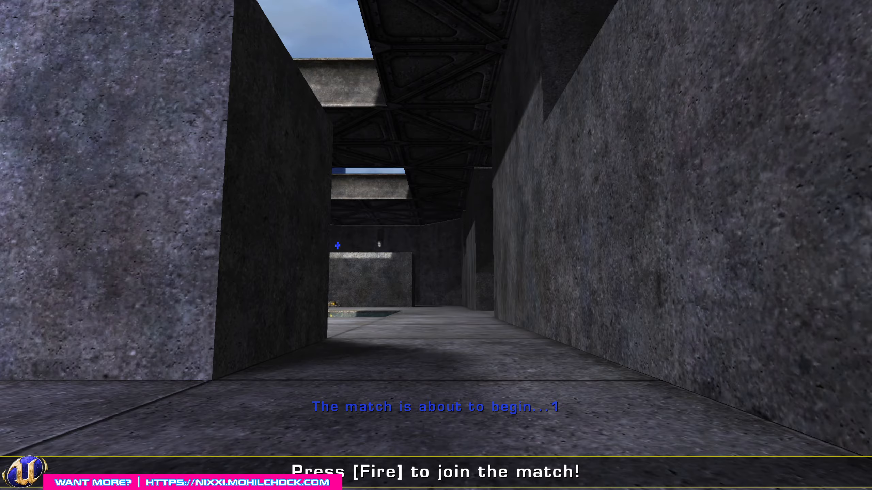
{"action": "key", "text": "w"}
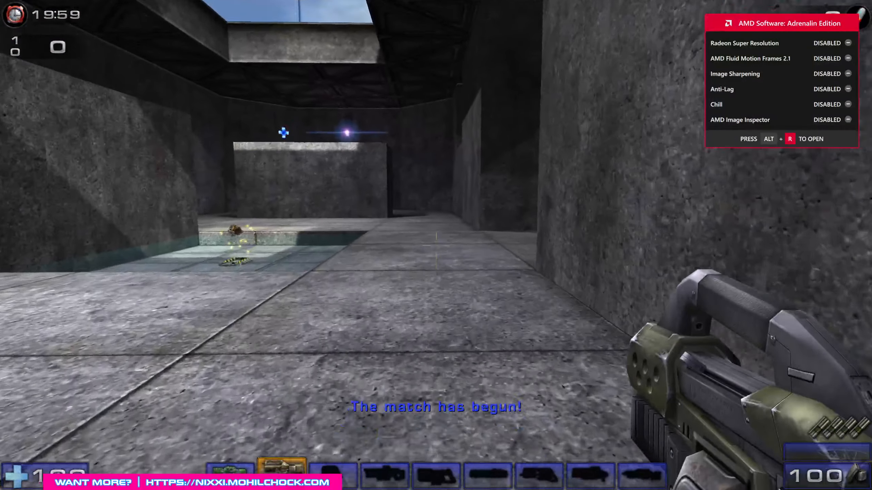
{"action": "key", "text": "w"}
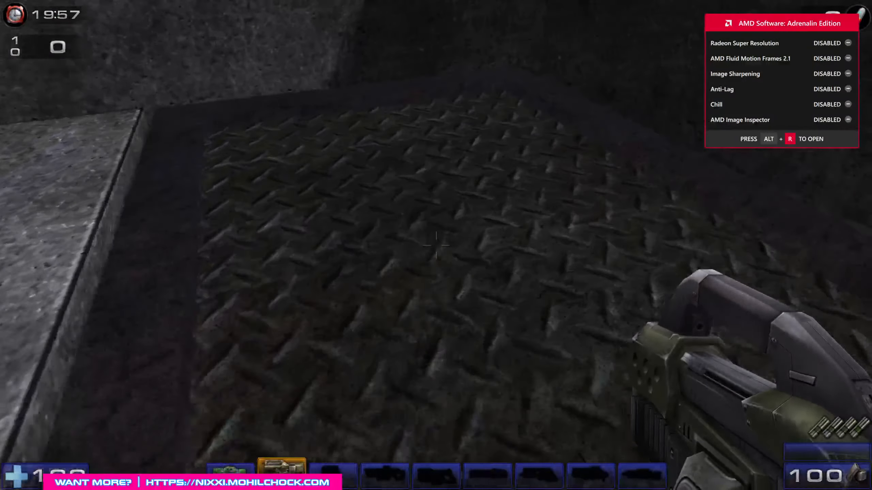
{"action": "key", "text": "d"}
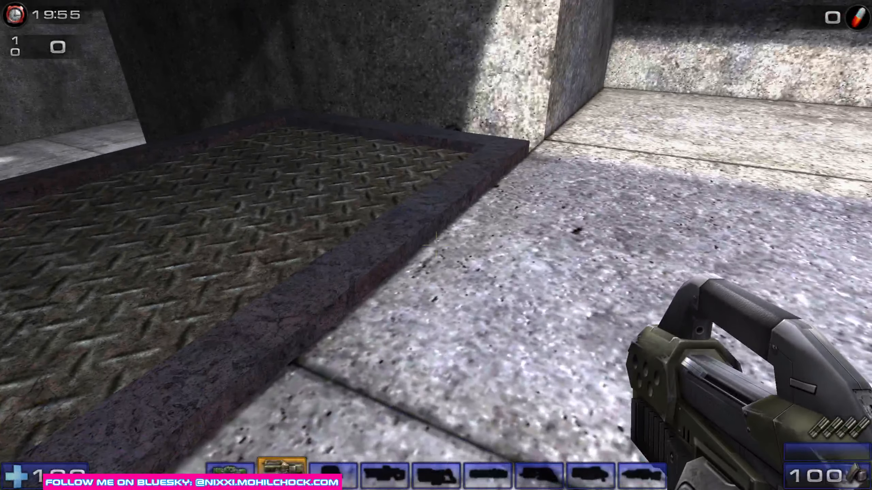
{"action": "key", "text": "a"}
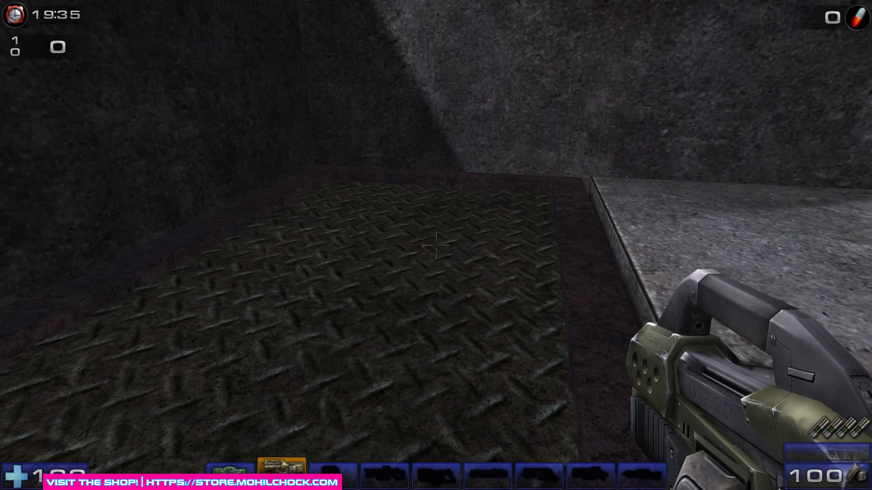
{"action": "key", "text": "s"}
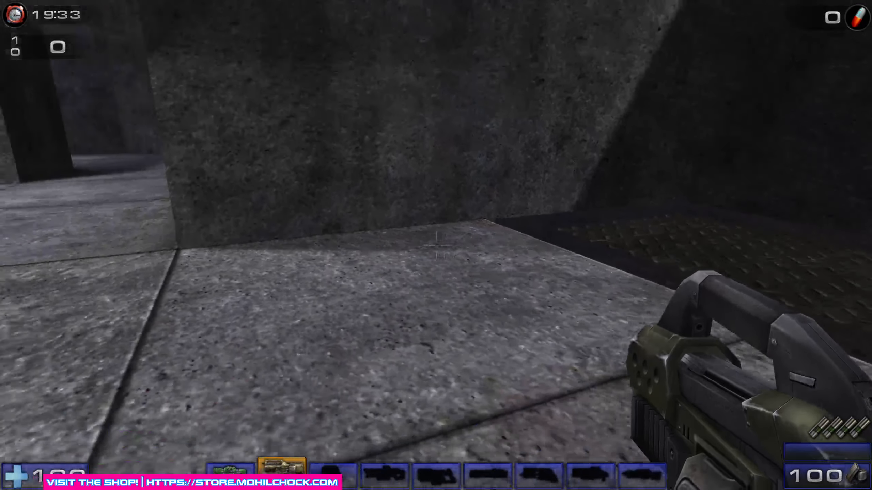
{"action": "key", "text": "w"}
{"action": "key", "text": "d"}
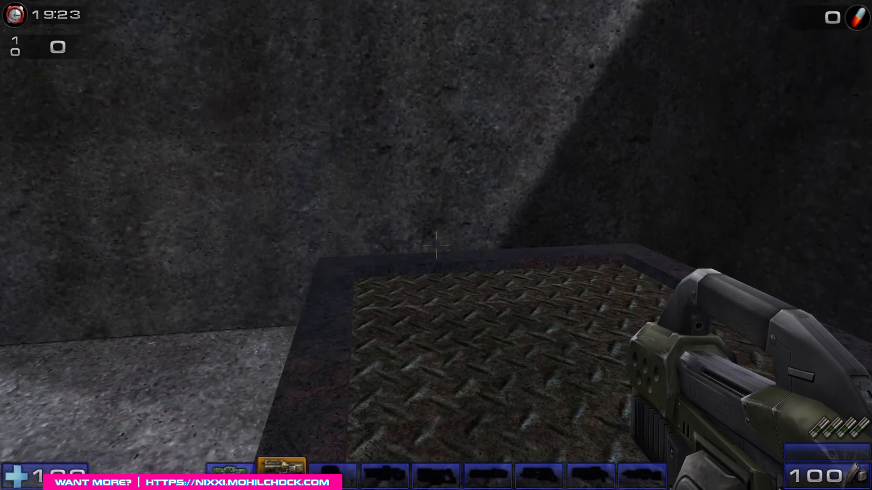
Step: Exit the running playtest and return to the level editor
{"action": "key", "text": "Escape"}
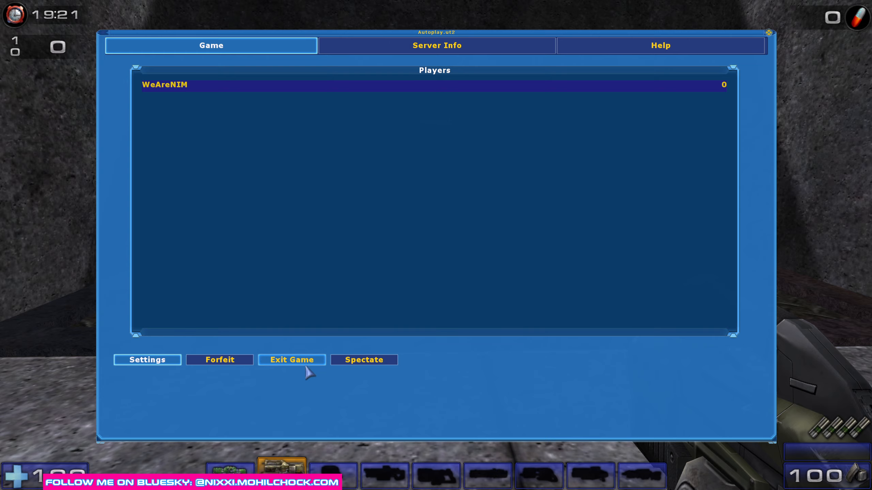
{"action": "left_click", "coordinate": [292, 360]}
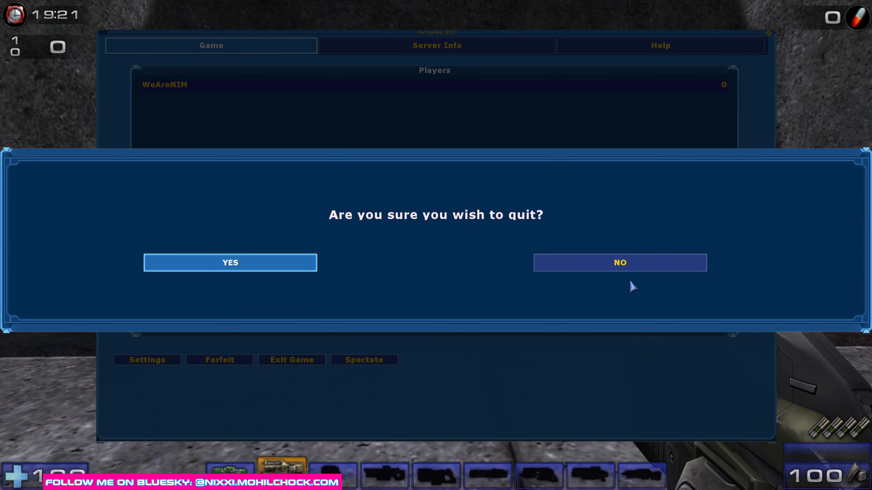
{"action": "key", "text": "Escape"}
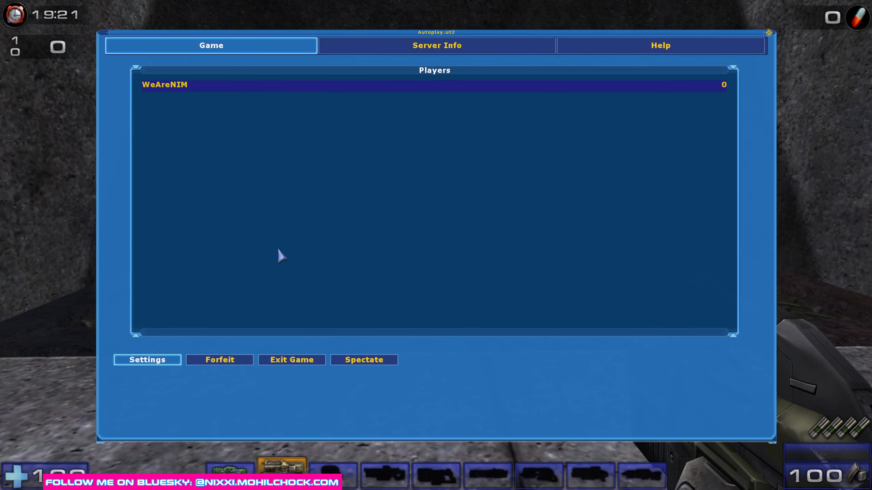
{"action": "left_click", "coordinate": [302, 360]}
{"action": "left_click", "coordinate": [271, 264]}
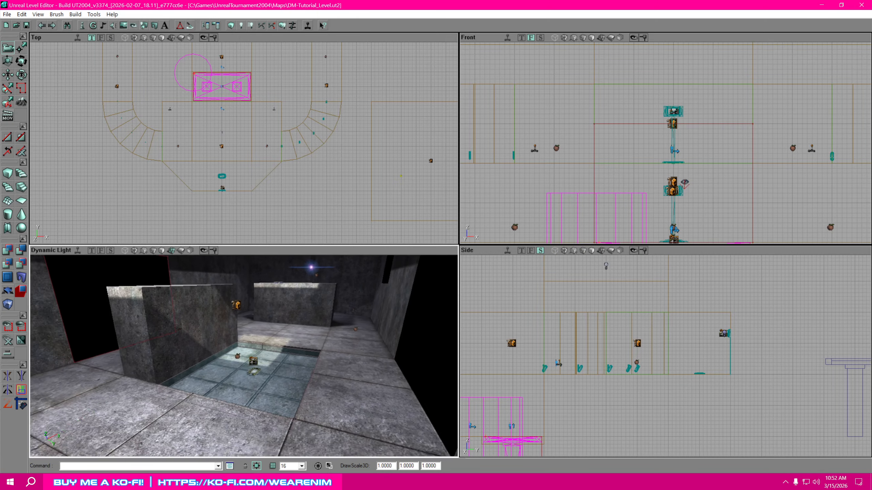
{"action": "right_click_drag", "start_coordinate": [244, 356], "coordinate": [173, 353]}
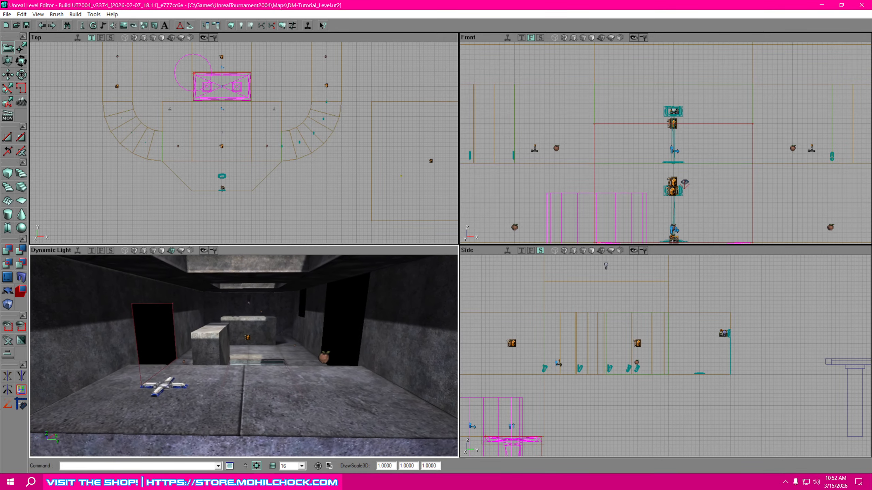
{"action": "left_click_drag", "start_coordinate": [244, 356], "coordinate": [220, 316]}
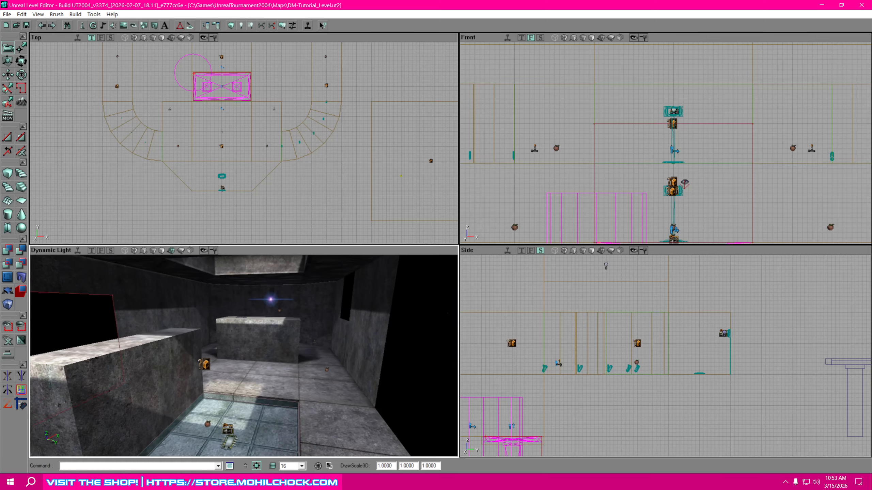
{"action": "left_click_drag", "start_coordinate": [243, 356], "coordinate": [214, 385]}
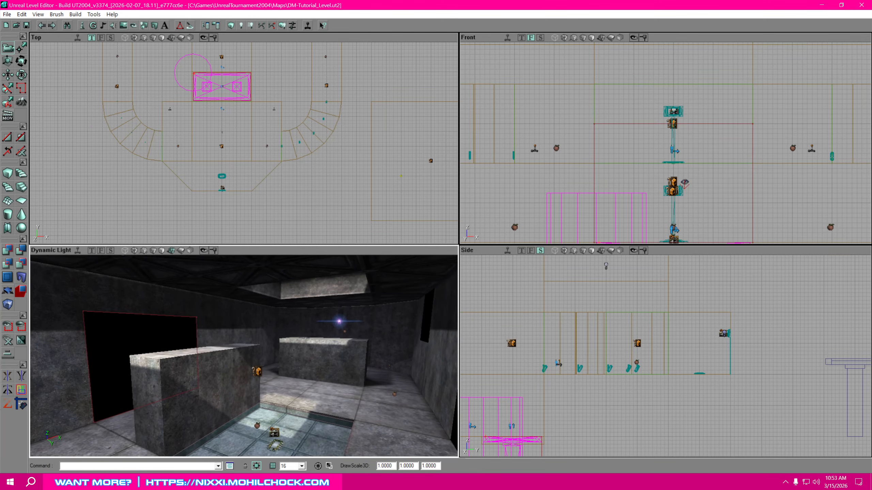